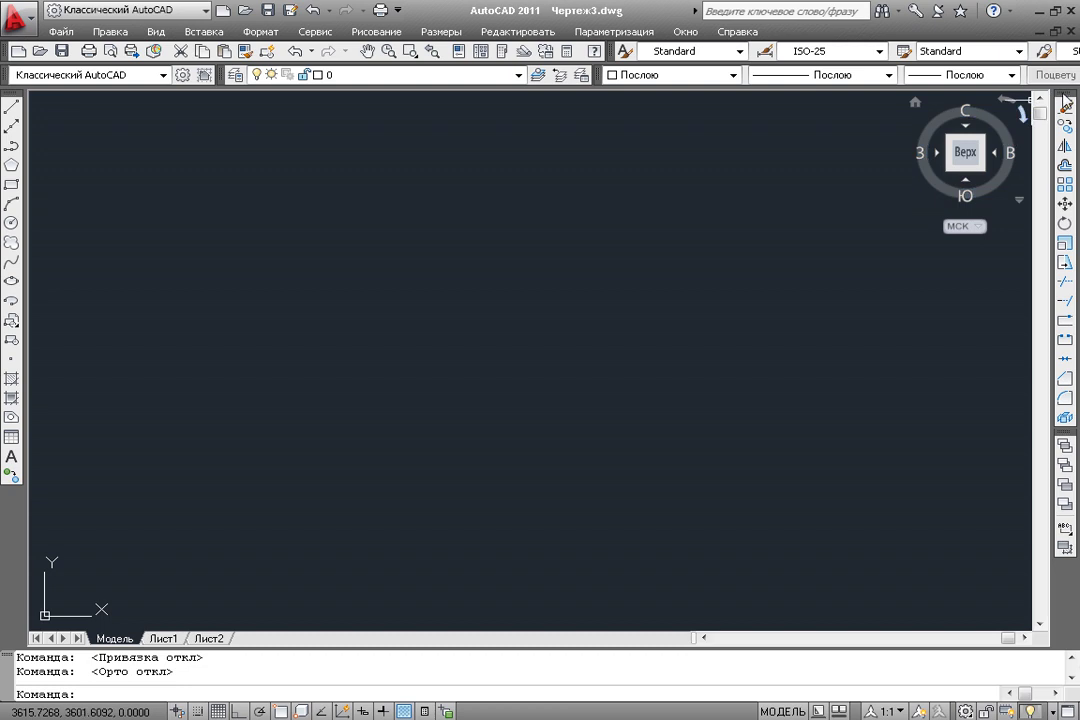
- Float and re-dock the Modify toolbar, then draw a six-segment zigzag of lines
left_click_drag(1065, 105, 711, 222)
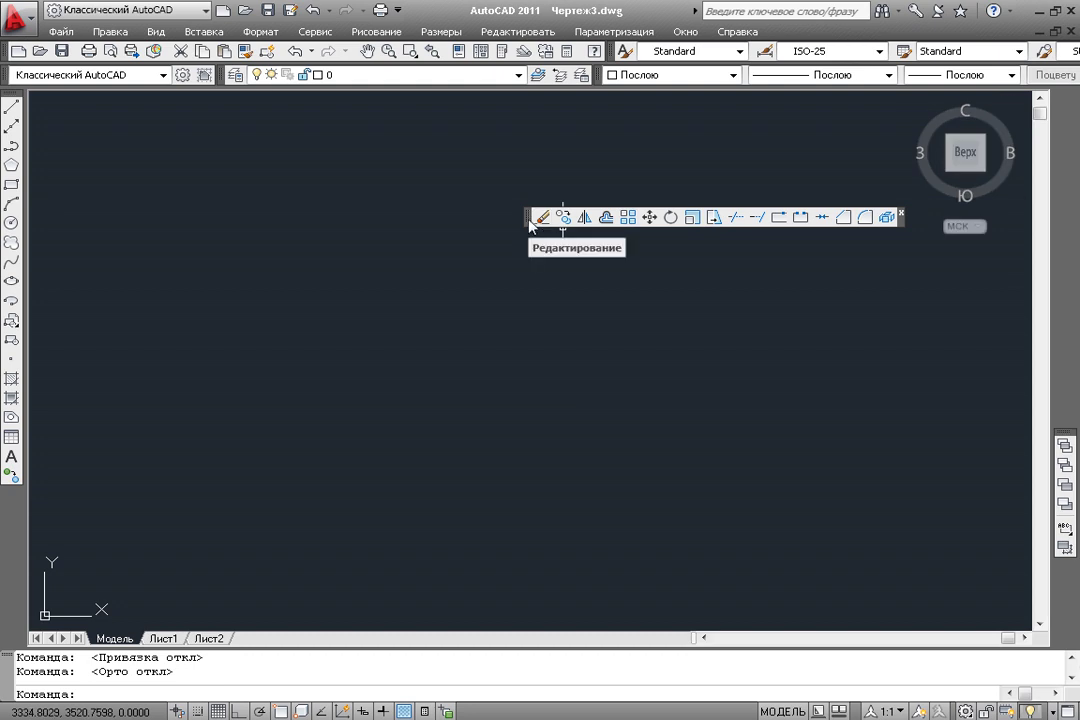
mouse_move(530, 224)
left_mouse_down()
mouse_move(1037, 175)
mouse_move(1068, 262)
left_mouse_up()
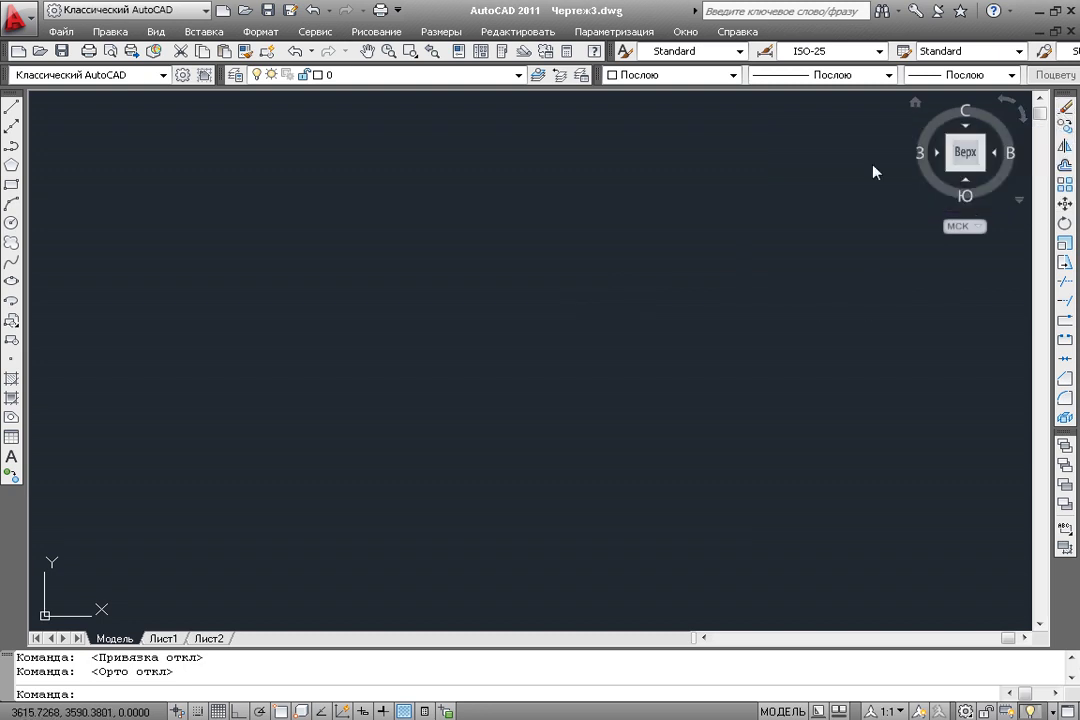
left_click(11, 106)
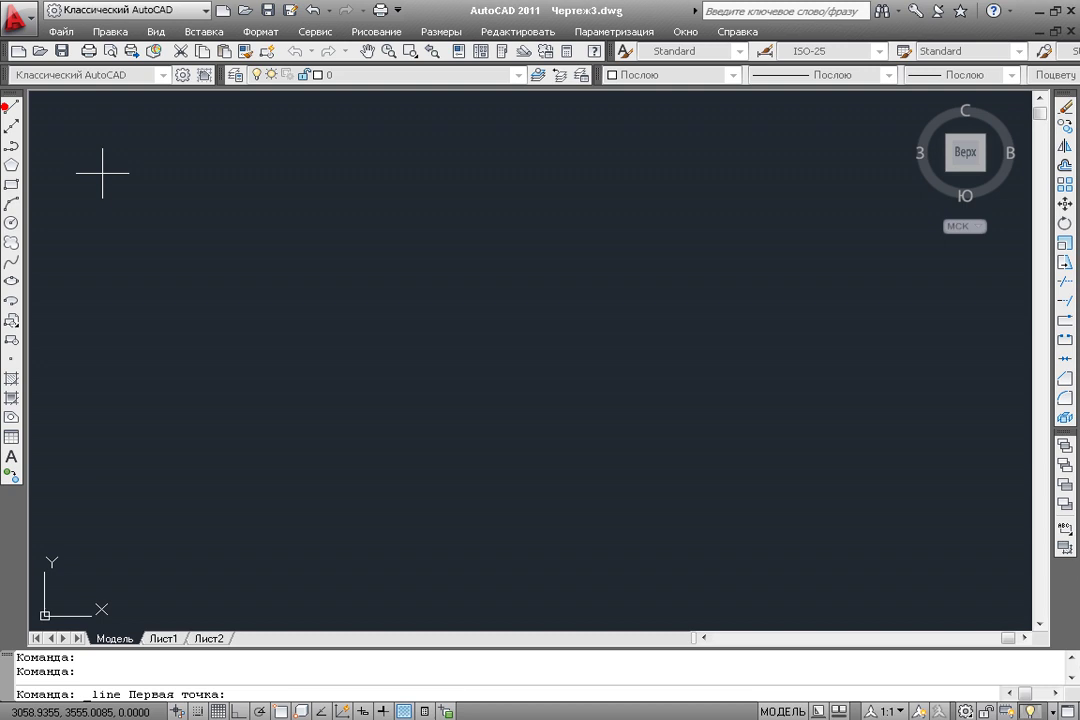
left_click(243, 188)
left_click(738, 219)
left_click(242, 336)
left_click(782, 348)
left_click(264, 458)
left_click(705, 486)
key("Return")
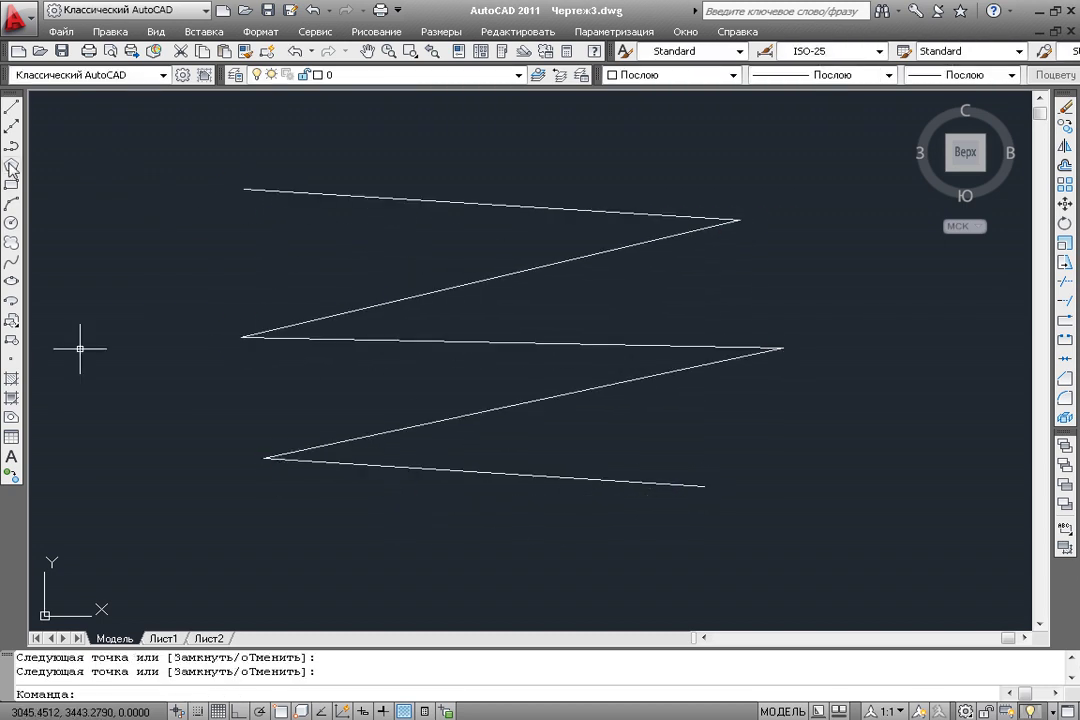
- Draw a rectangle right of the zigzag and a circle to its left
left_click(11, 183)
left_click(857, 269)
left_click(1005, 436)
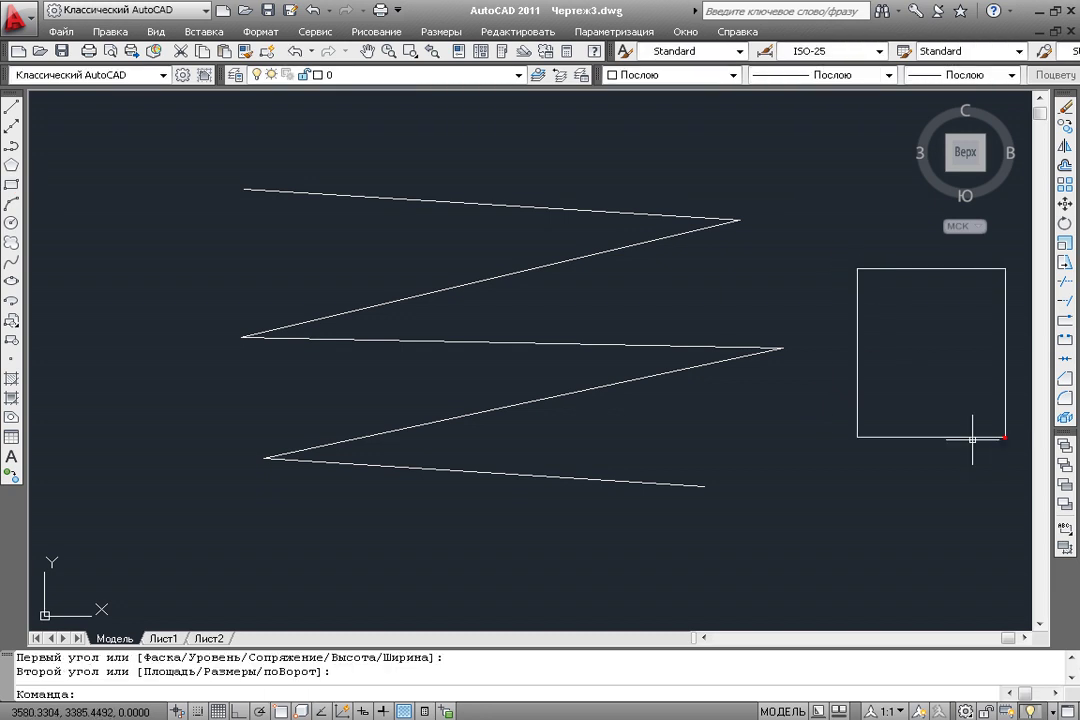
left_click(11, 222)
left_click(146, 245)
left_click(220, 328)
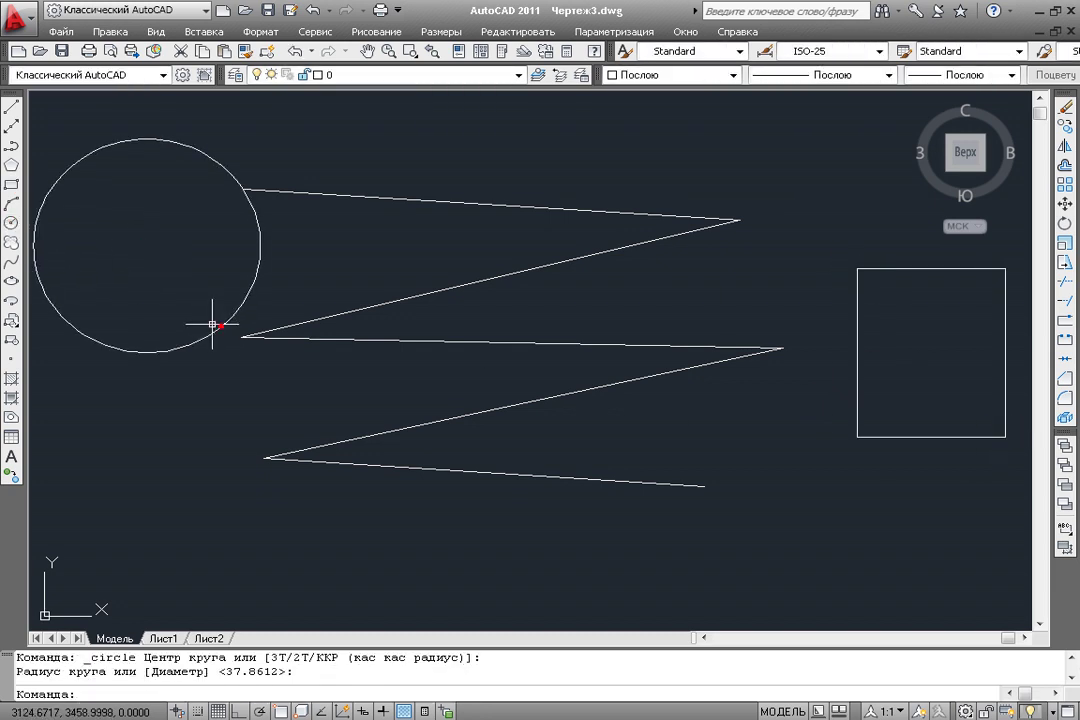
- Draw a three-point arc below the circle
left_click(11, 203)
left_click(152, 523)
left_click(140, 432)
left_click(235, 410)
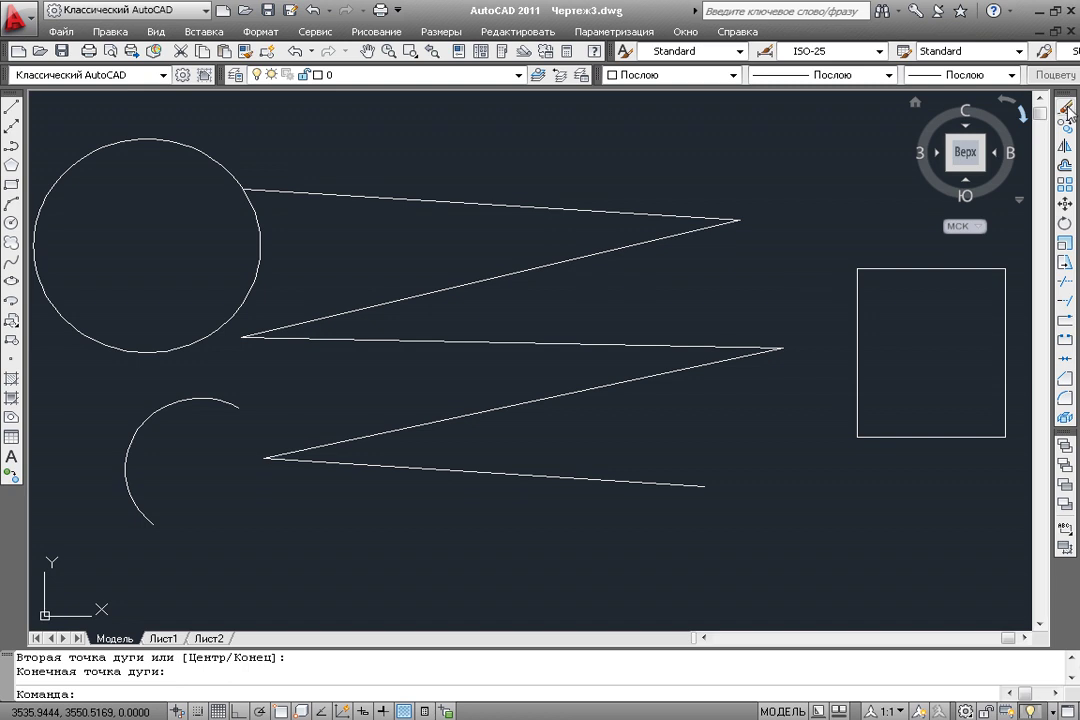
- Erase all five zigzag lines and the arc with the Erase tool
left_click(1068, 108)
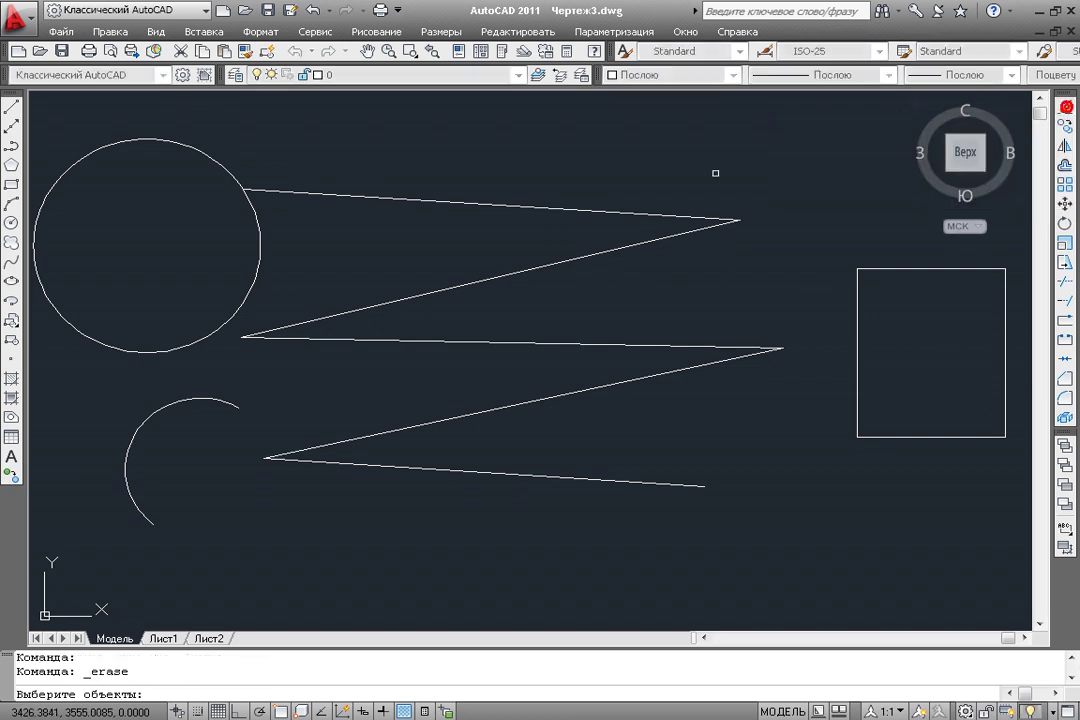
left_click(493, 205)
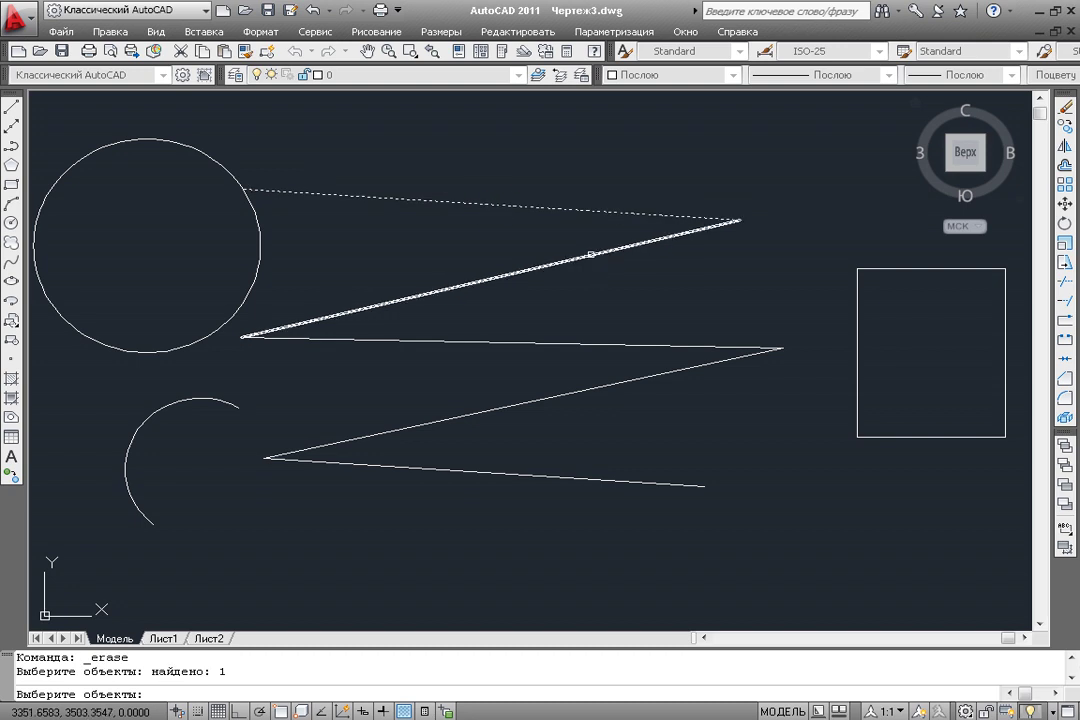
left_click(591, 253)
left_click(525, 342)
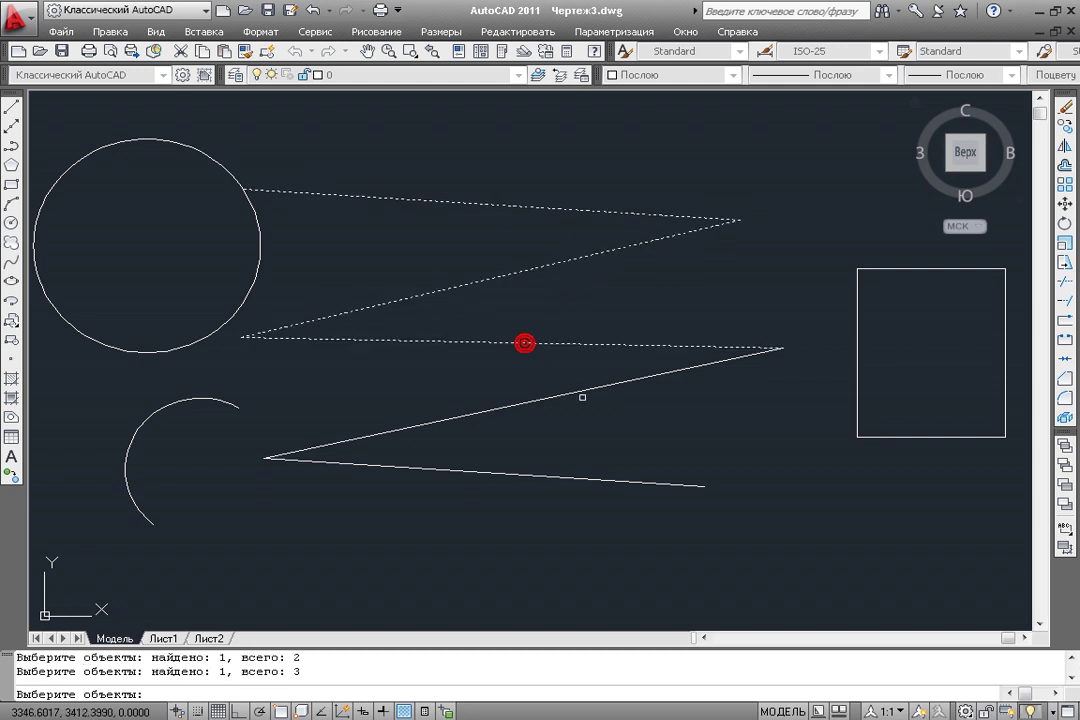
left_click(598, 387)
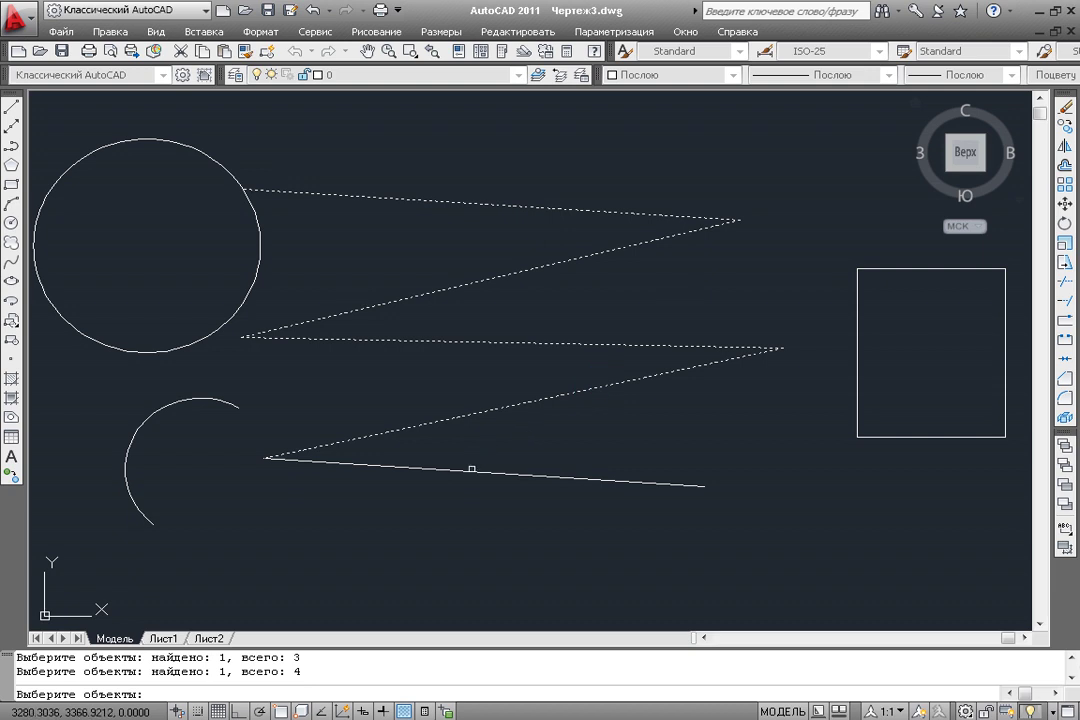
left_click(464, 473)
left_click(441, 465)
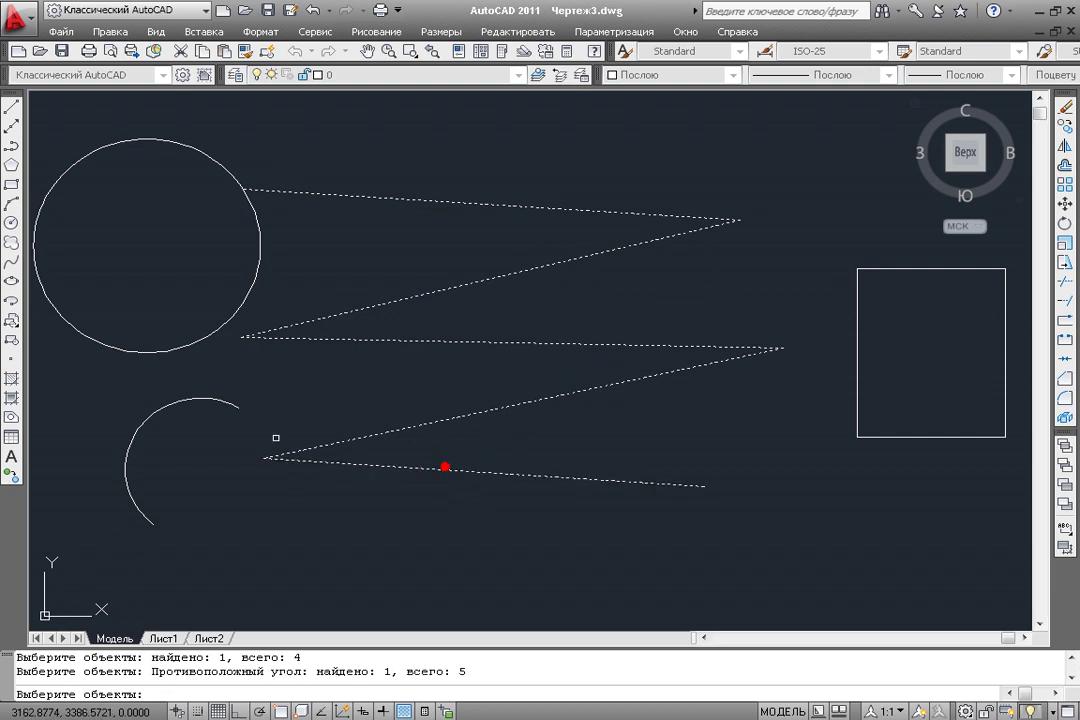
left_click(215, 401)
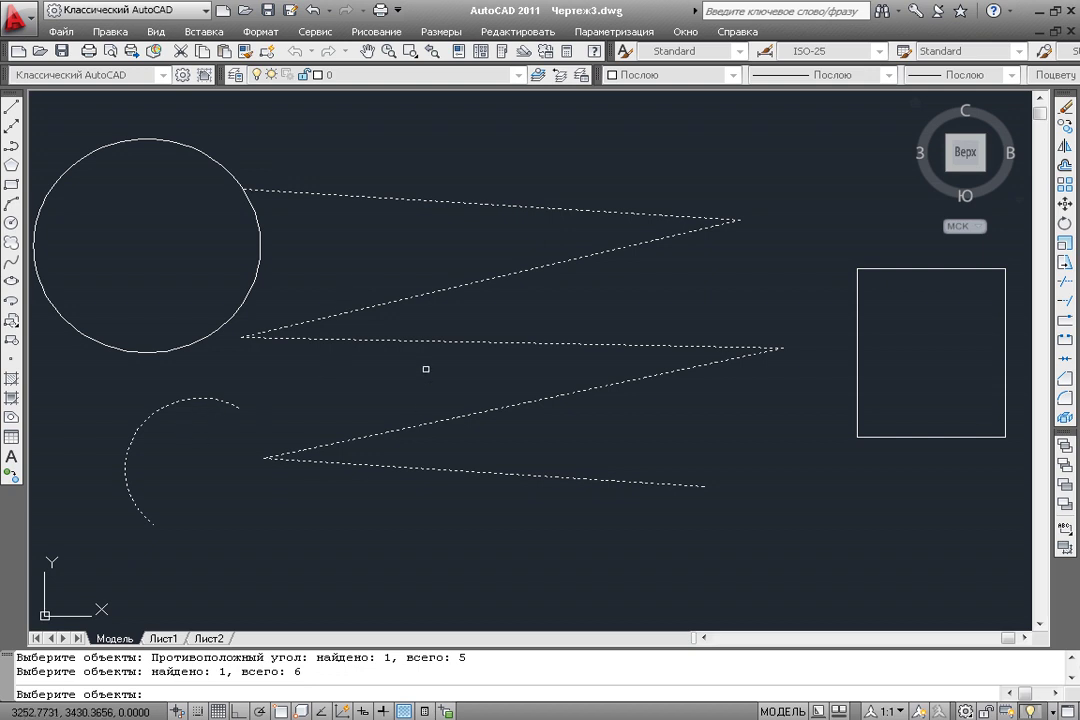
key("Return")
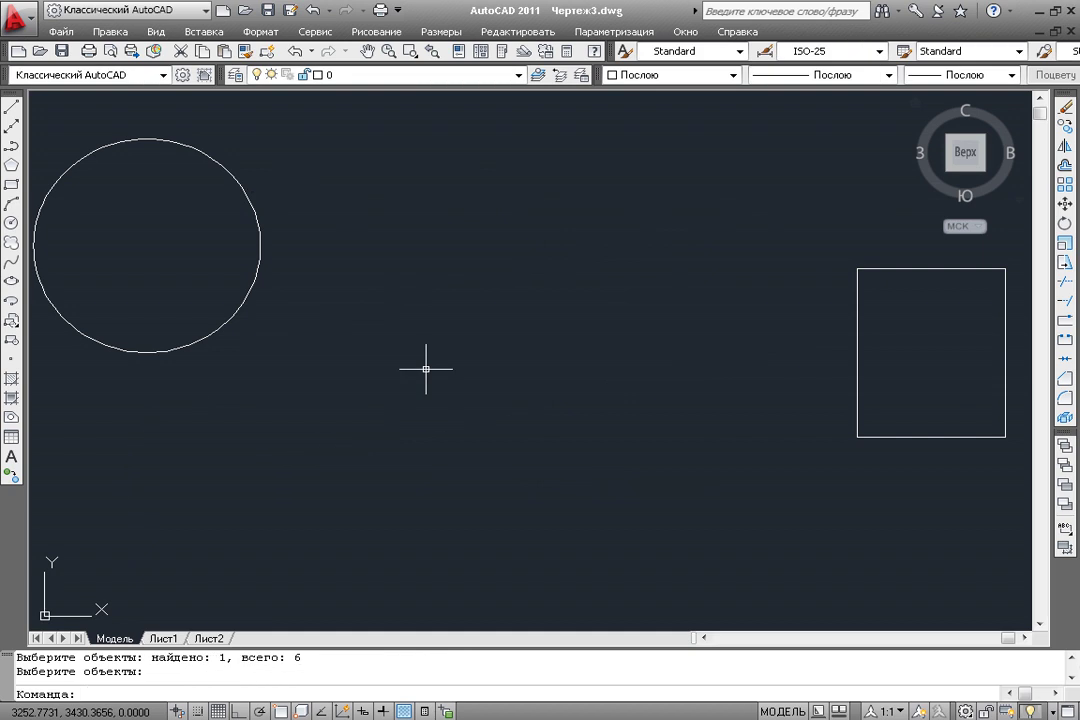
- Draw a new six-segment zigzag of lines beside the circle
middle_click_drag(361, 339, 385, 340)
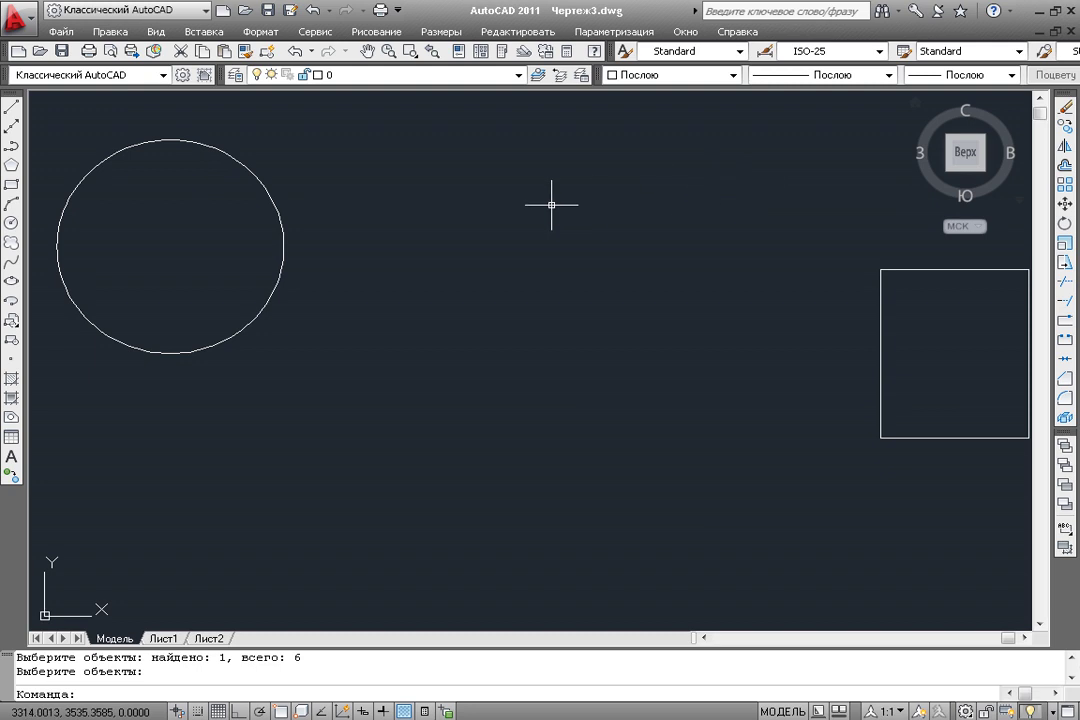
left_click(12, 105)
left_click(411, 155)
left_click(815, 236)
left_click(346, 328)
left_click(771, 372)
left_click(350, 400)
left_click(818, 488)
left_click(417, 481)
key("Return")
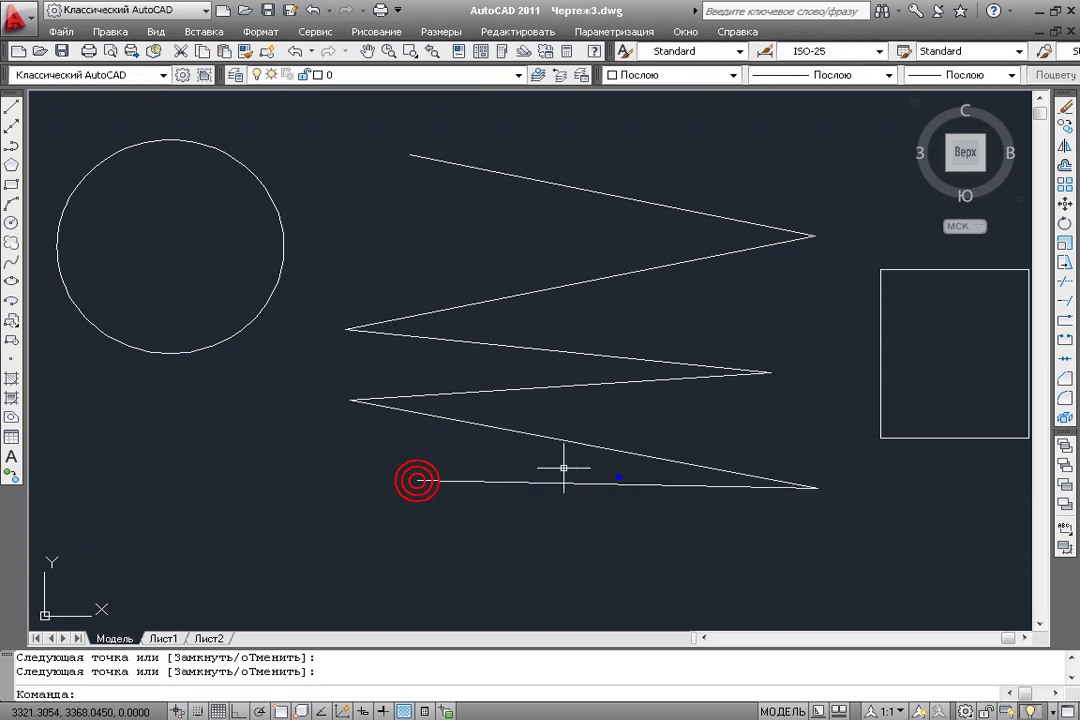
- Draw a three-point arc below the circle
left_click(12, 205)
left_click(323, 372)
left_click(188, 458)
left_click(259, 549)
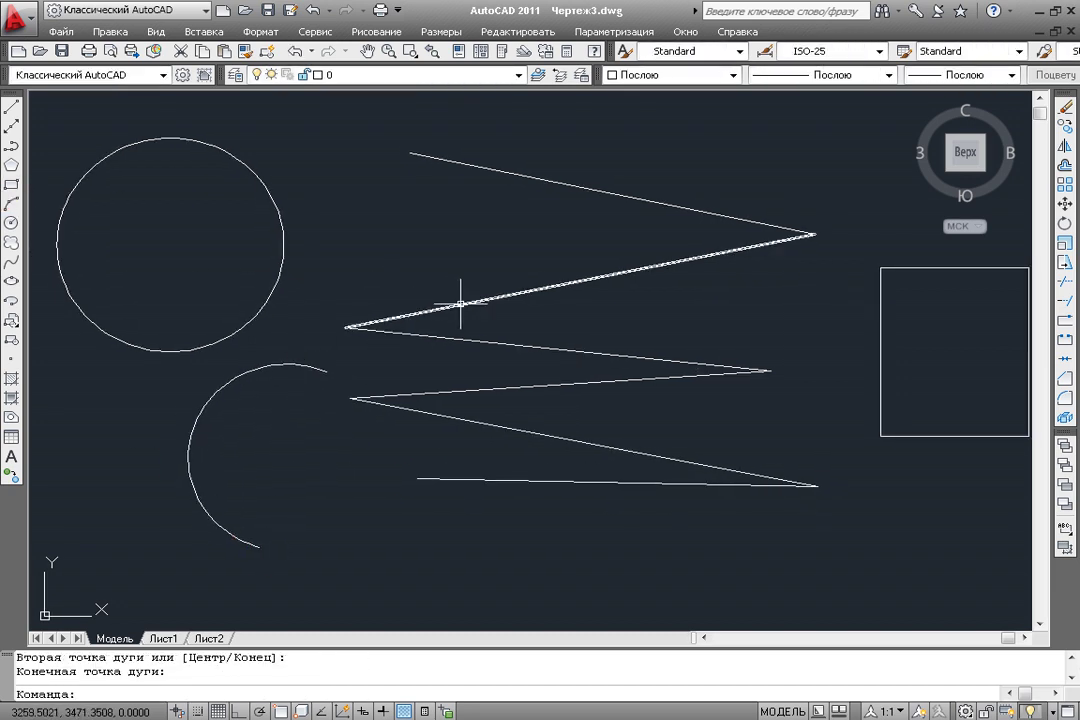
- Select every zigzag line and the arc, then delete them
scroll(440, 305, "down", 1)
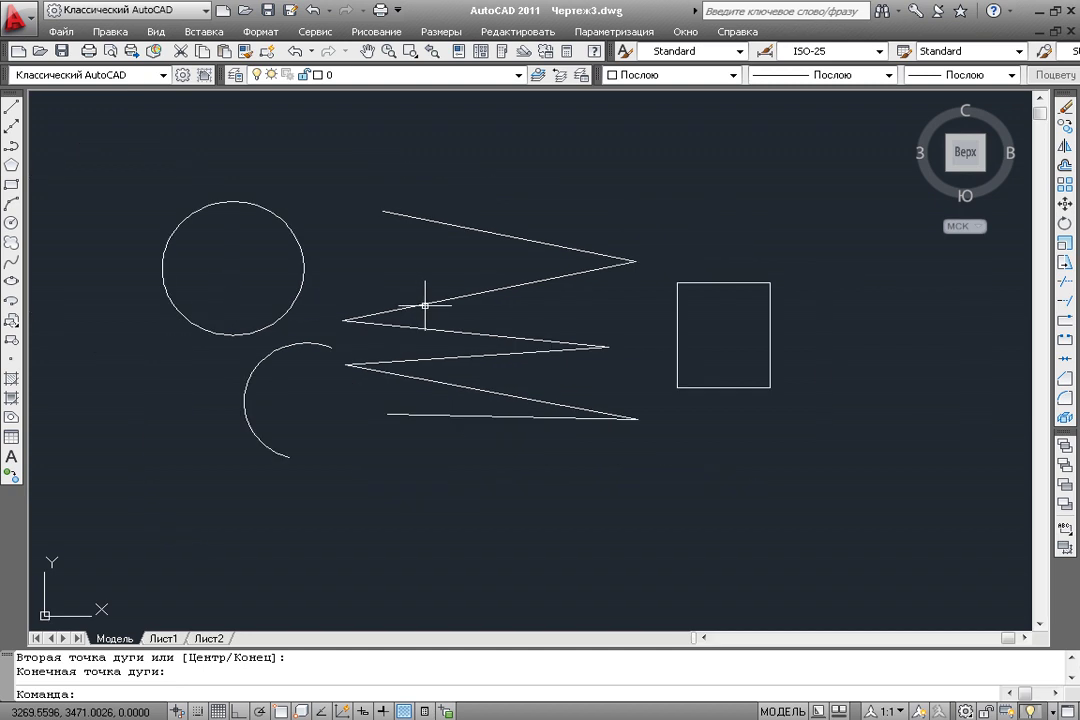
left_click(486, 235)
left_click(506, 285)
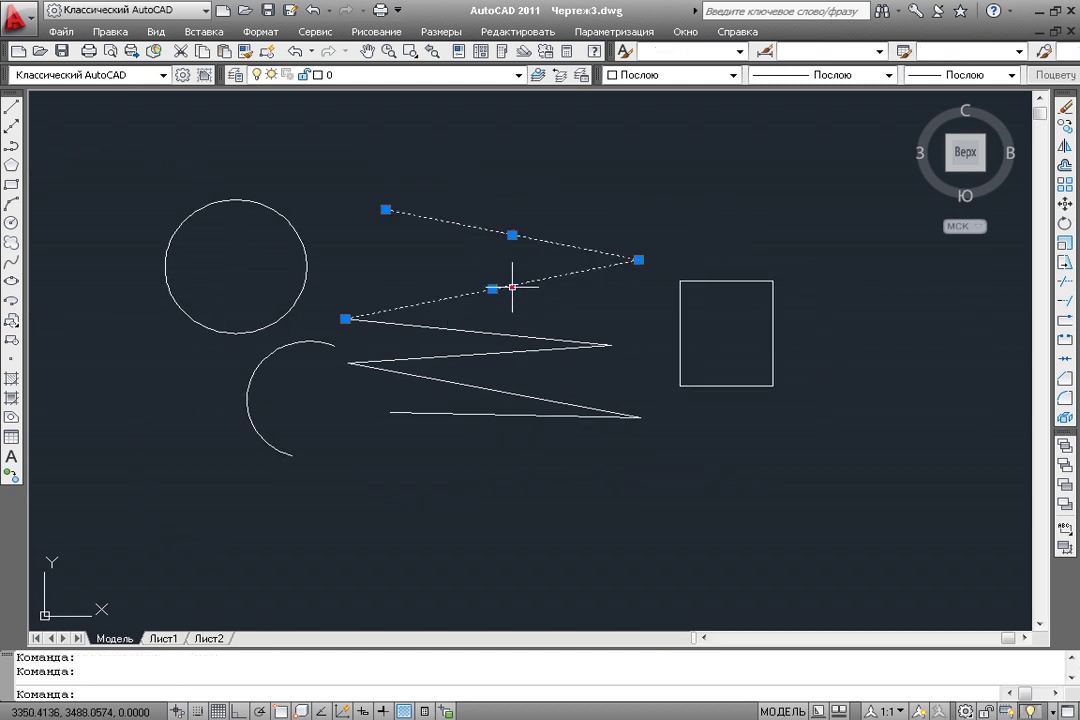
left_click(489, 332)
left_click(492, 354)
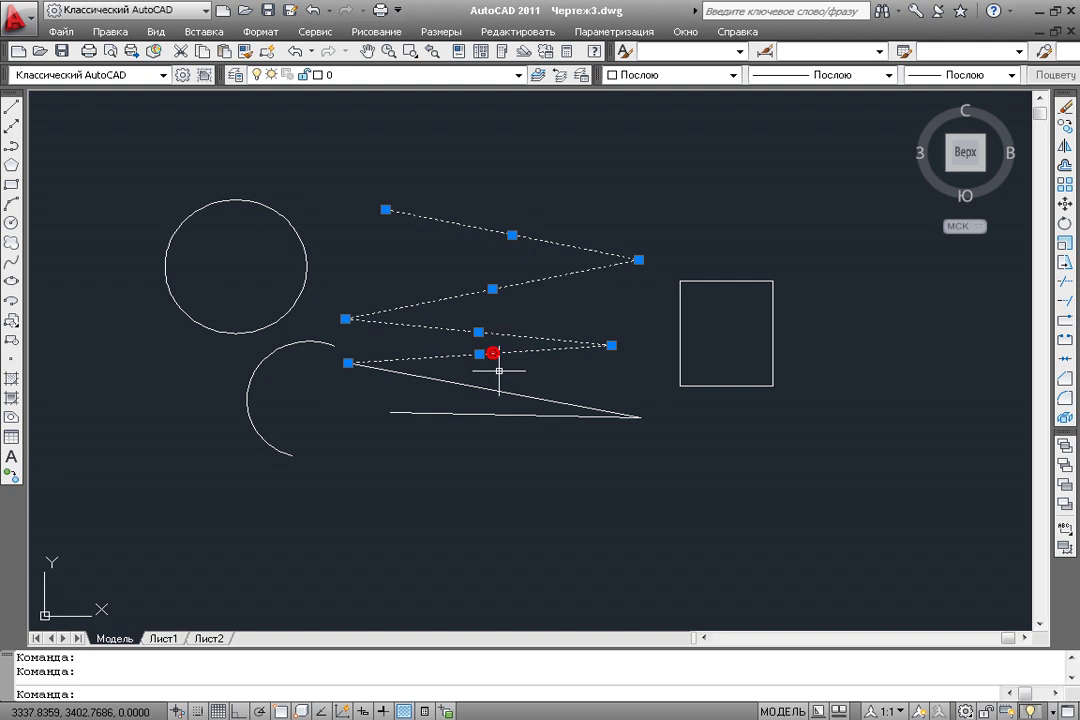
left_click(492, 368)
left_click(441, 463)
left_click(281, 344)
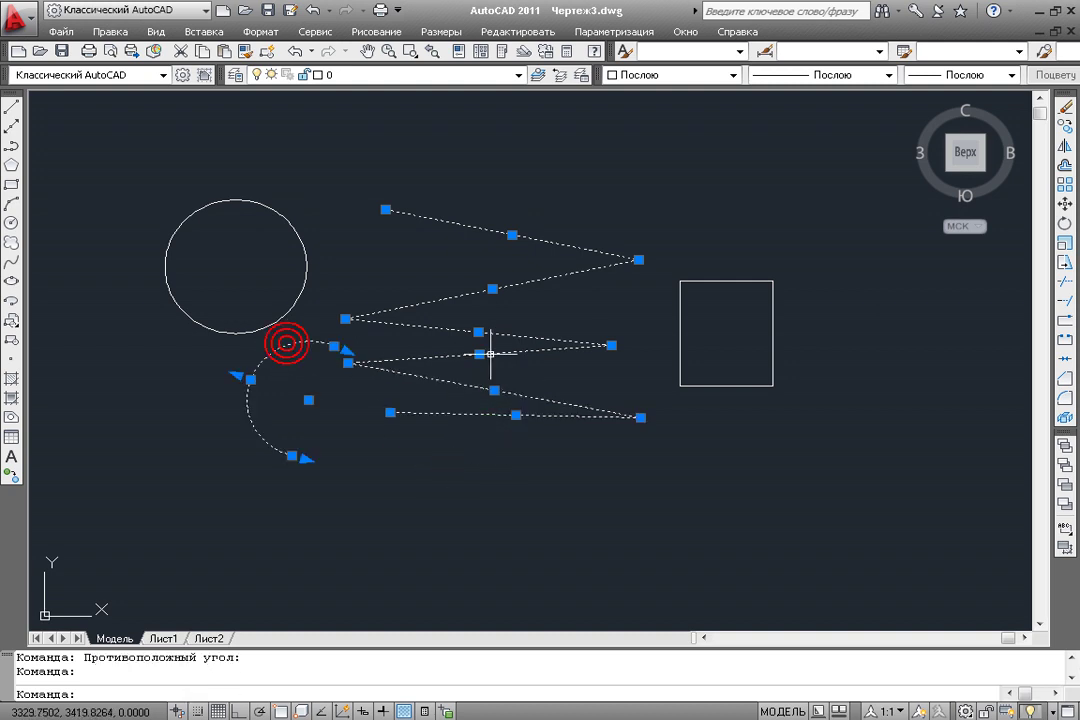
key("Delete")
- Catch the circle and rectangle in a crossing window and delete them
middle_click_drag(422, 369, 455, 359)
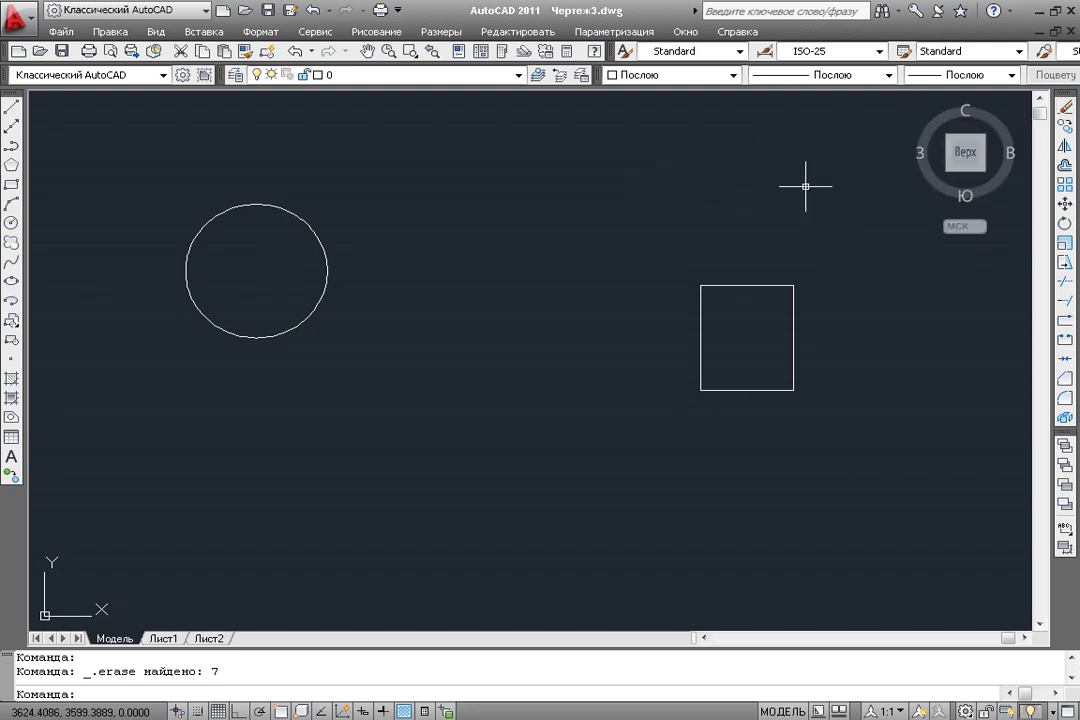
left_click(857, 182)
left_click(219, 431)
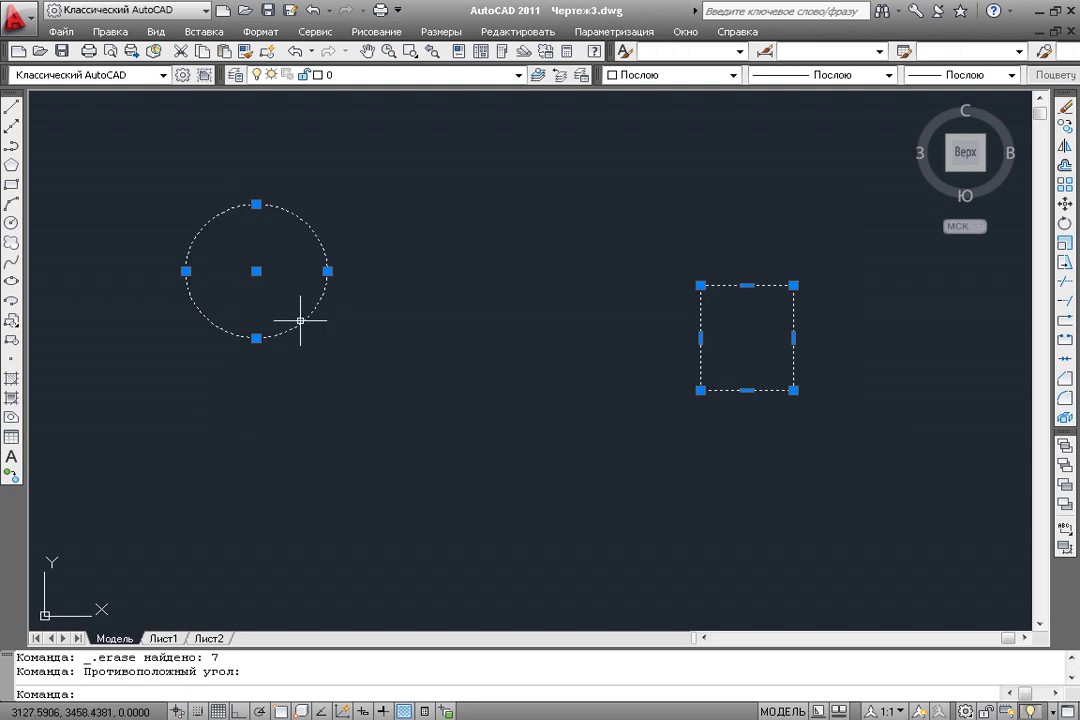
key("Delete")
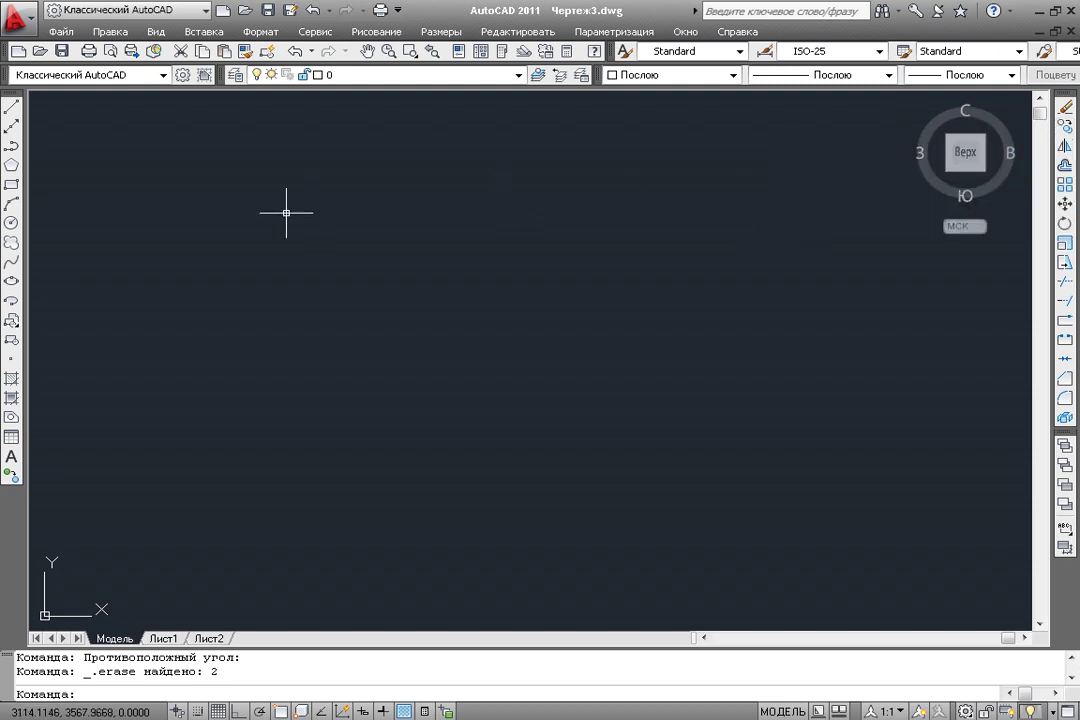
- Draw a large rectangle from upper-left to lower-right corner and shift the view down
left_click(10, 186)
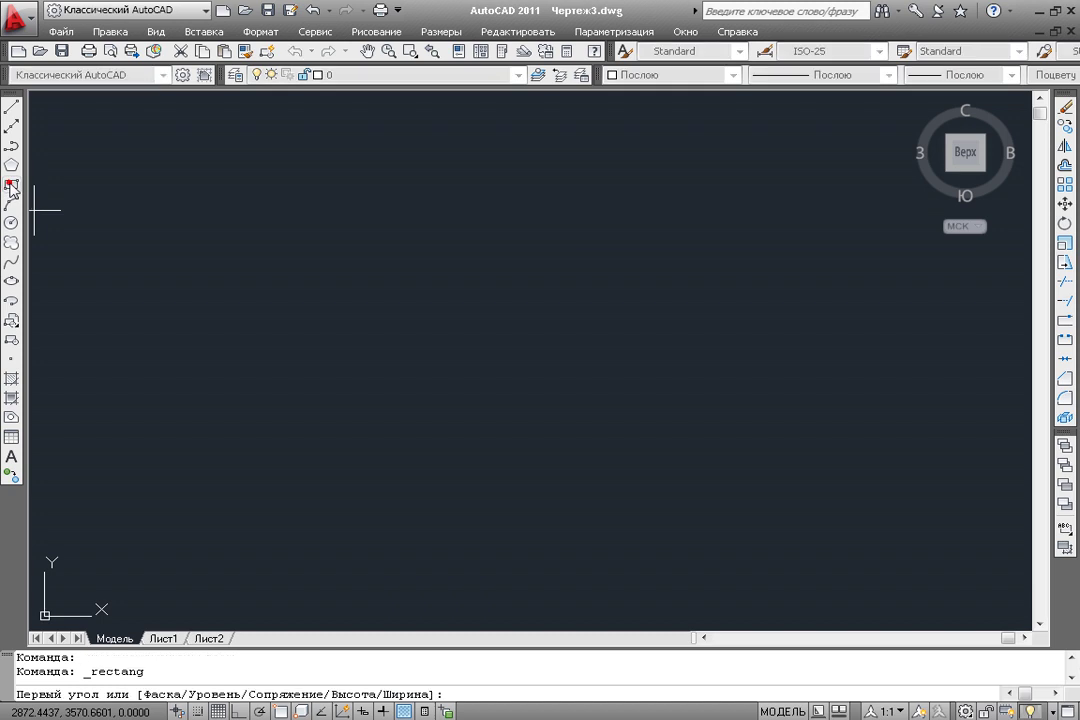
left_click(284, 235)
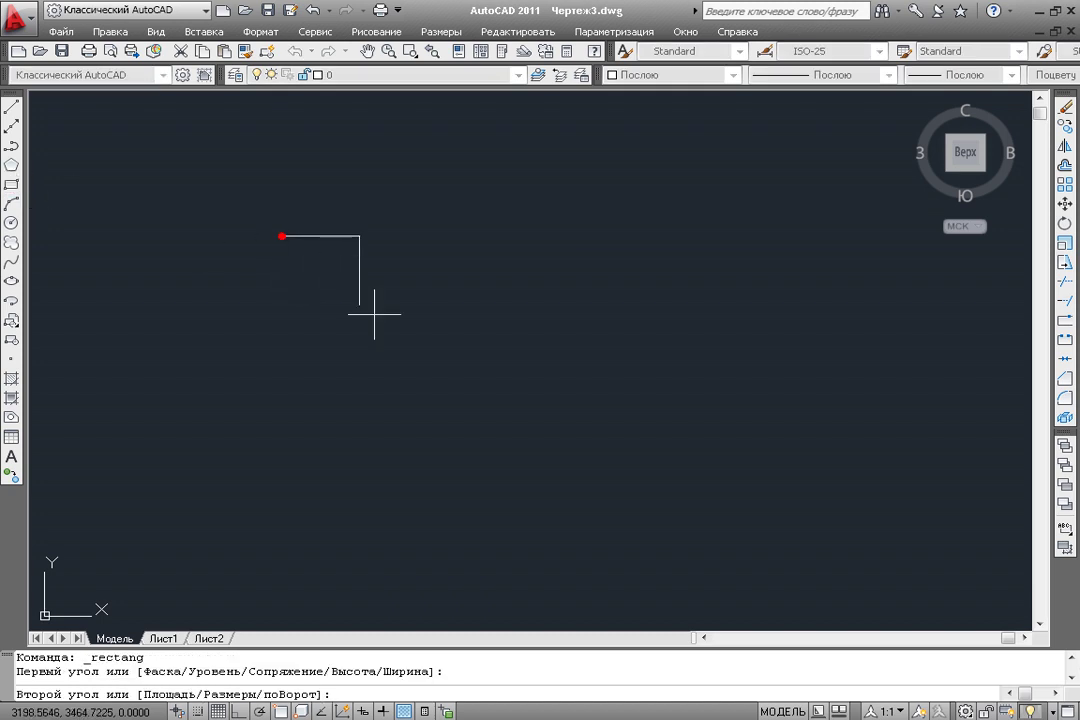
left_click(567, 408)
scroll(402, 340, "up", 2)
middle_click_drag(402, 321, 415, 369)
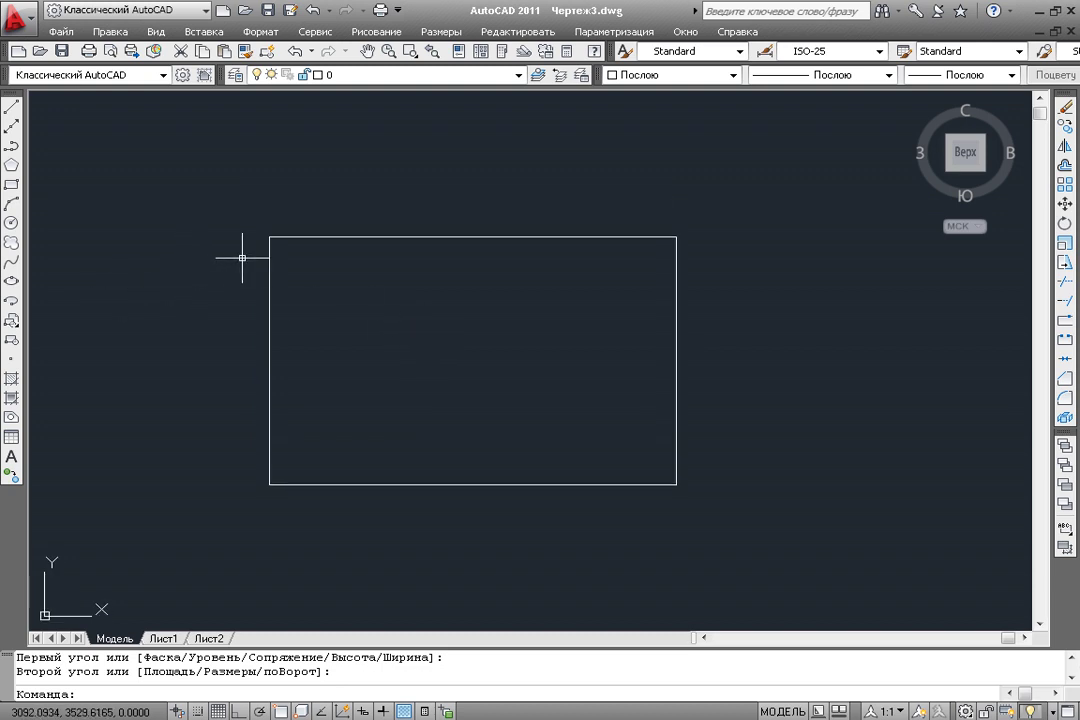
left_click(12, 222)
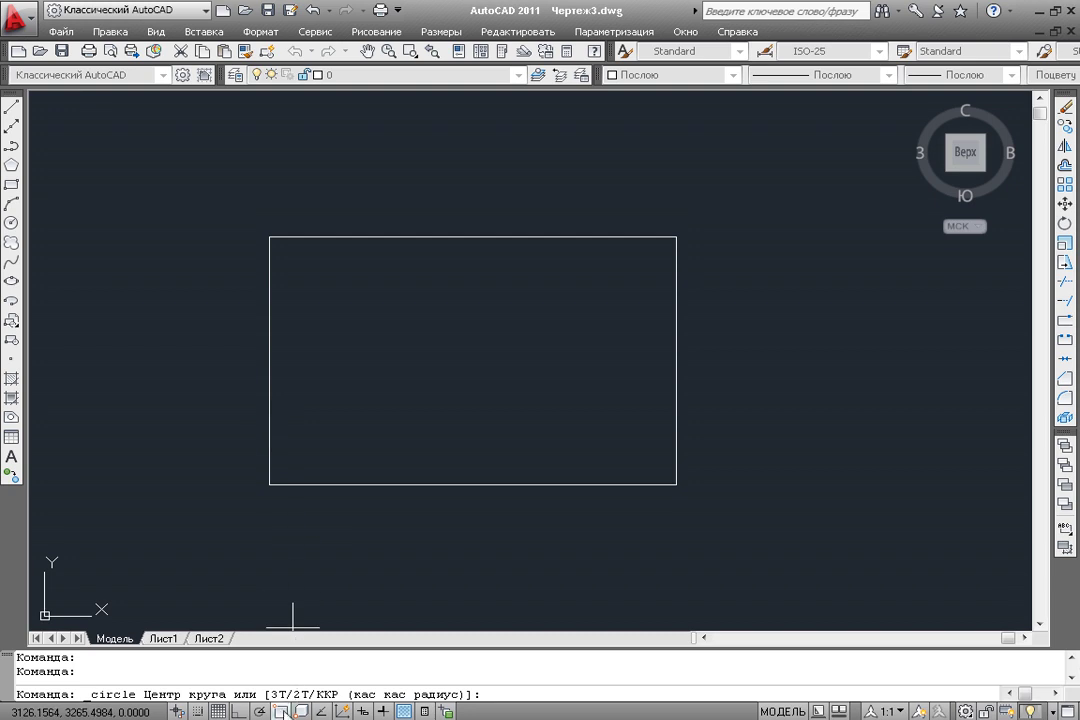
- Turn on object snap and draw a circle centred on the rectangle's top-left corner
left_click(281, 711)
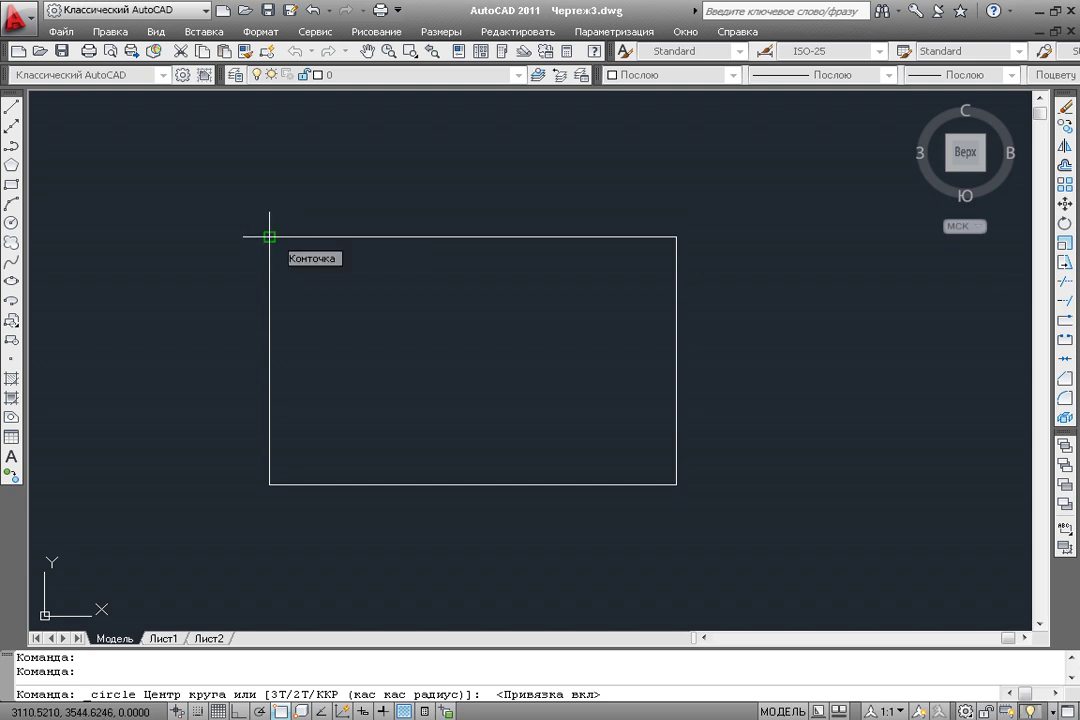
left_click(269, 237)
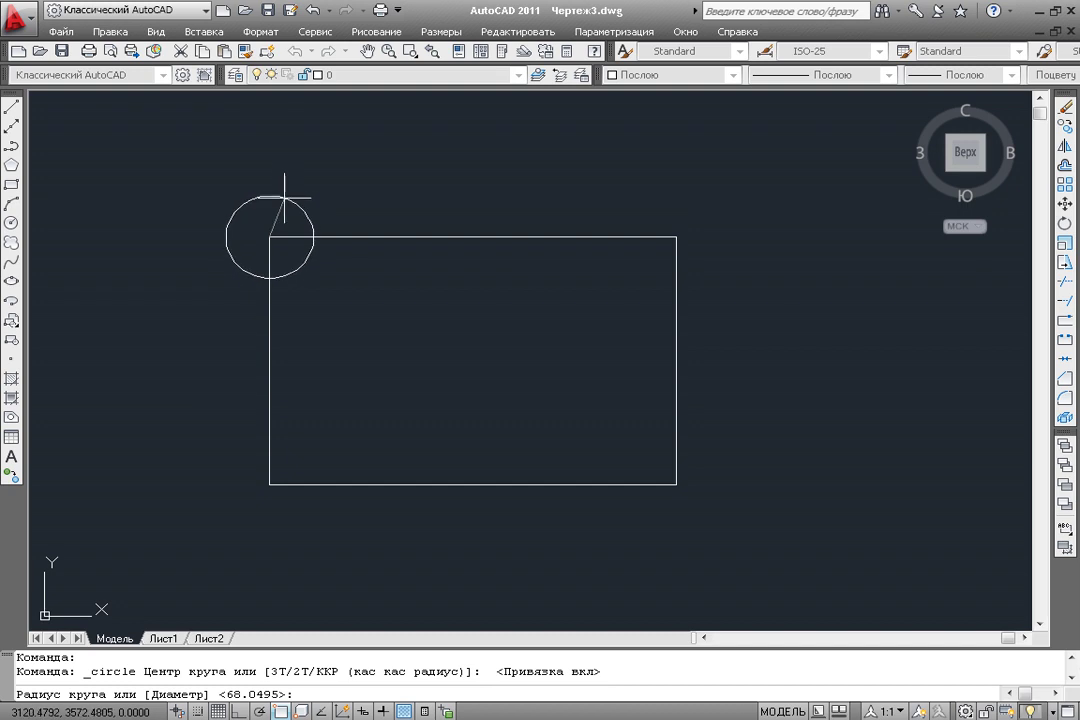
left_click(284, 194)
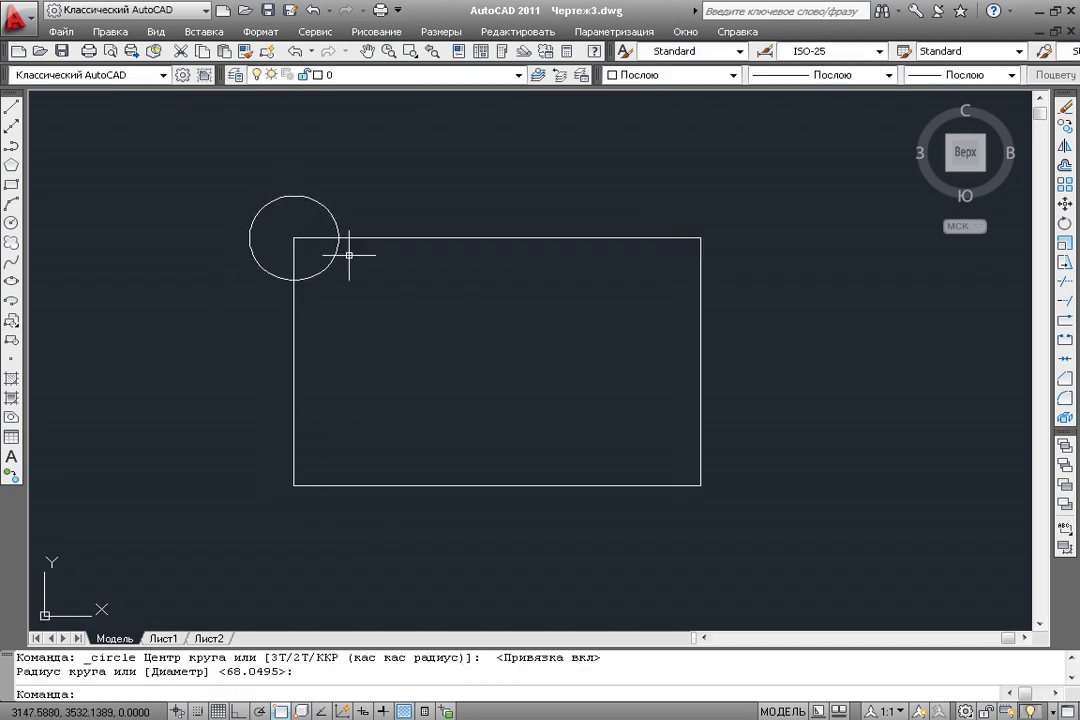
scroll(389, 270, "up", 2)
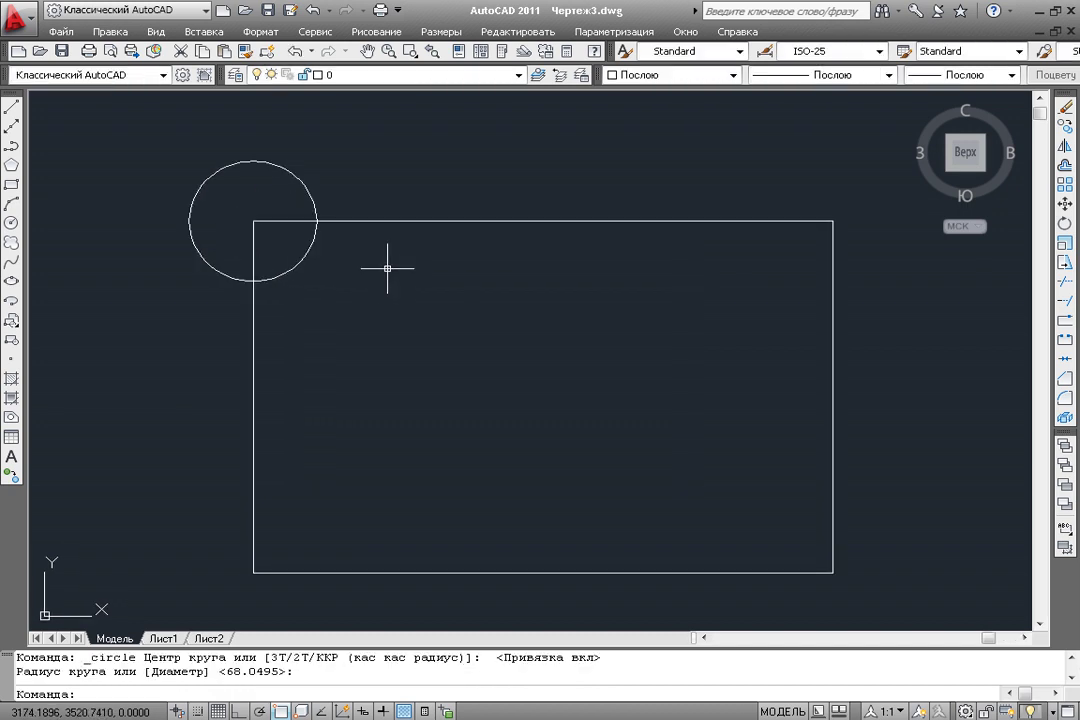
scroll(390, 268, "down", 1)
middle_click_drag(359, 276, 344, 245)
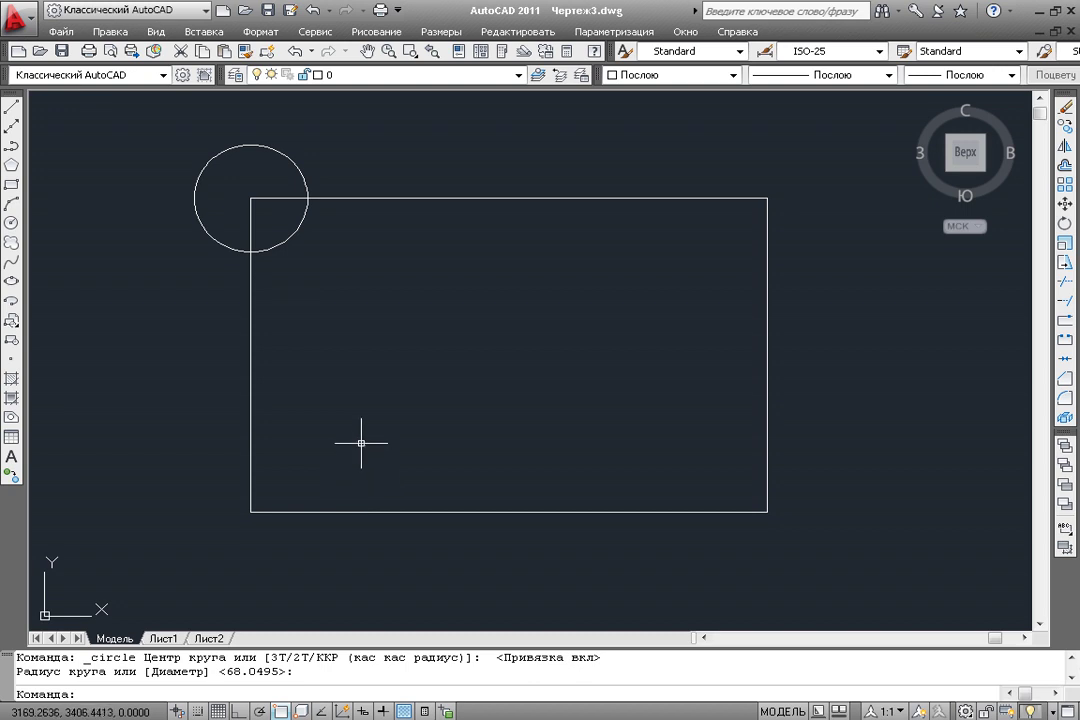
left_click(305, 215)
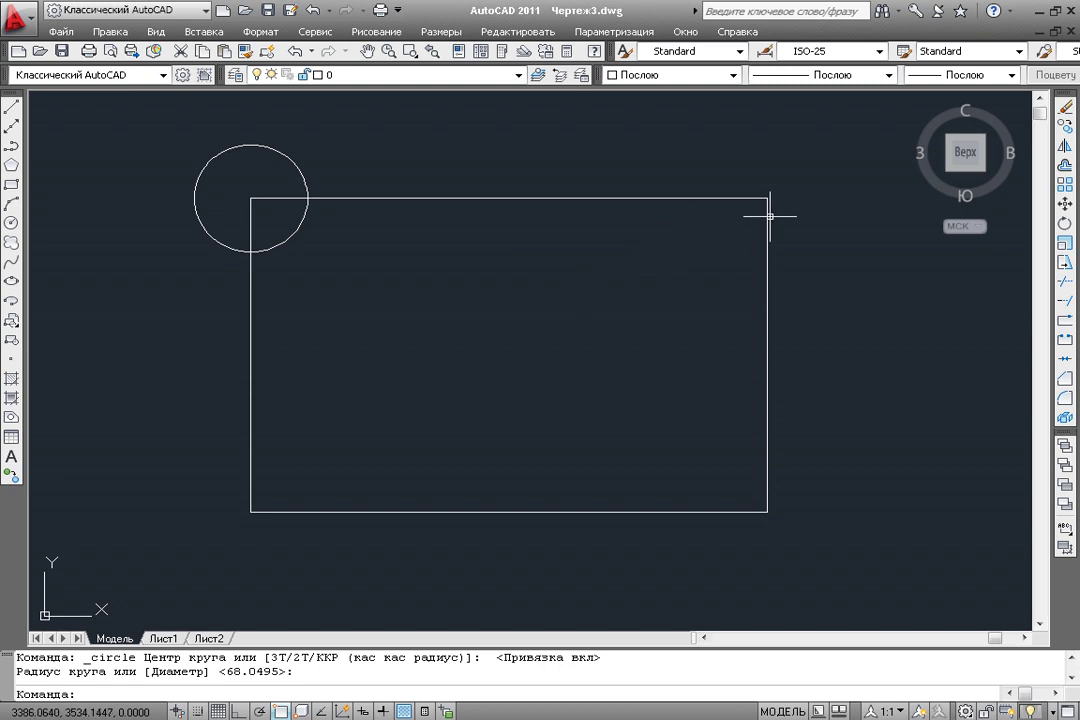
mouse_move(965, 152)
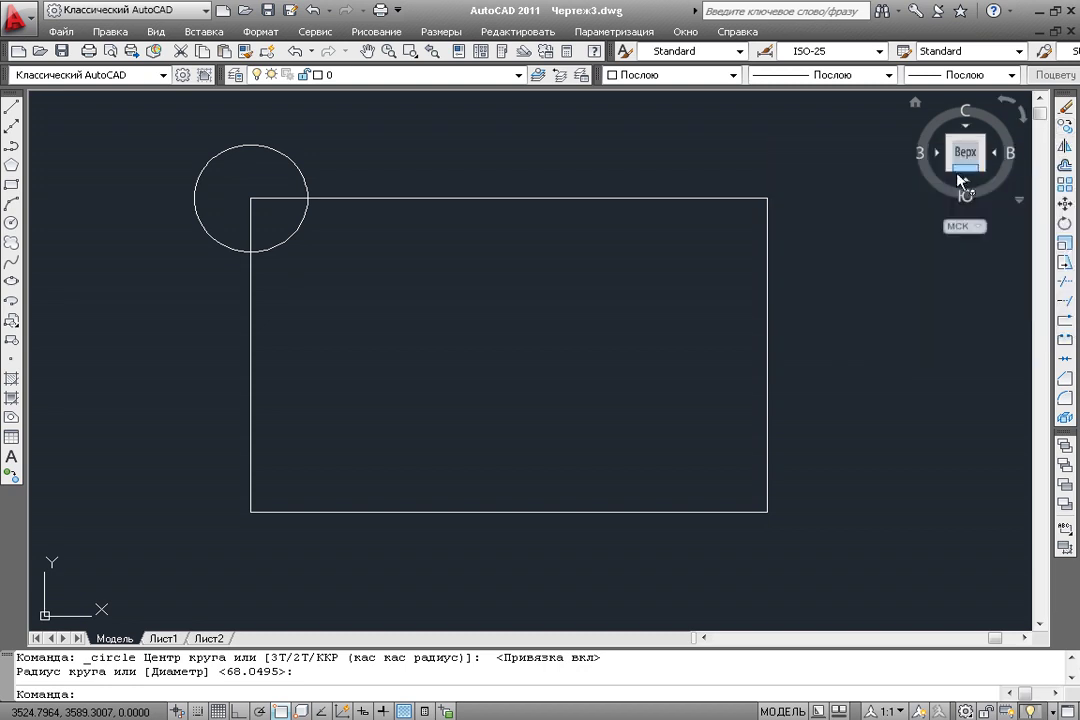
left_click(1066, 130)
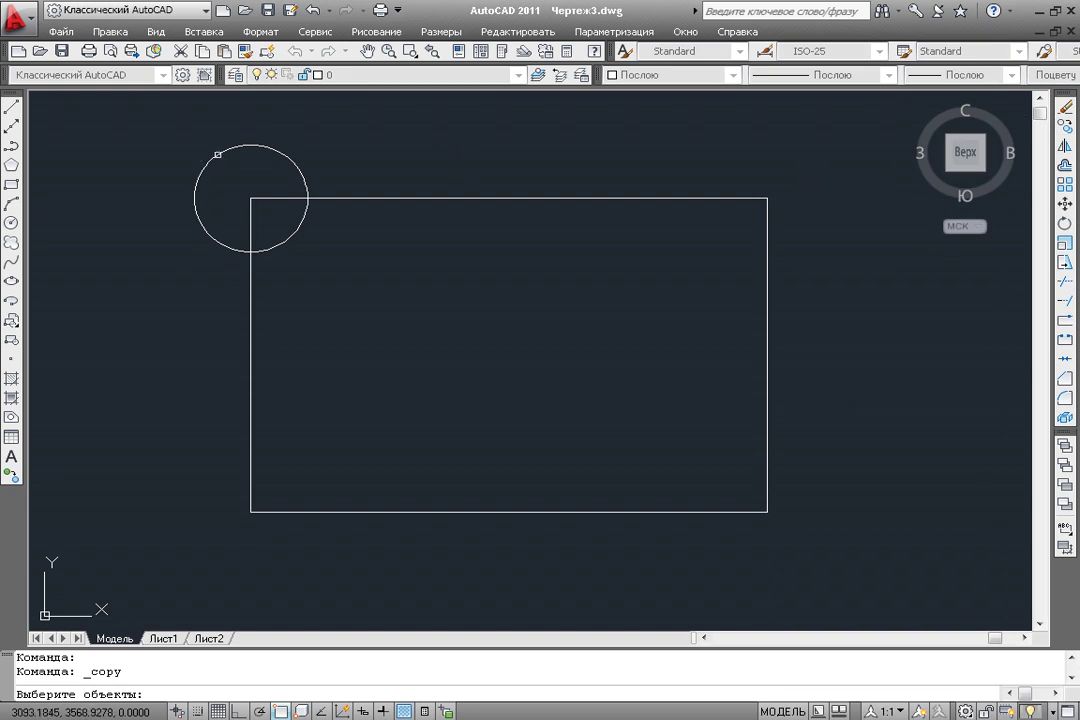
left_click(221, 151)
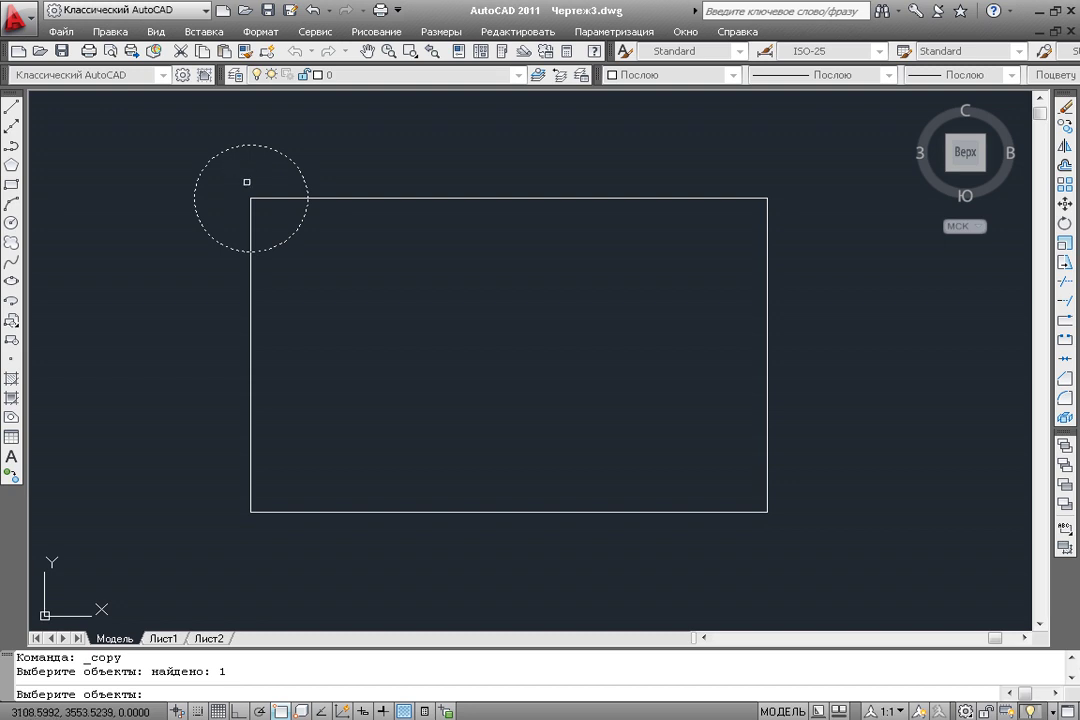
key("Escape")
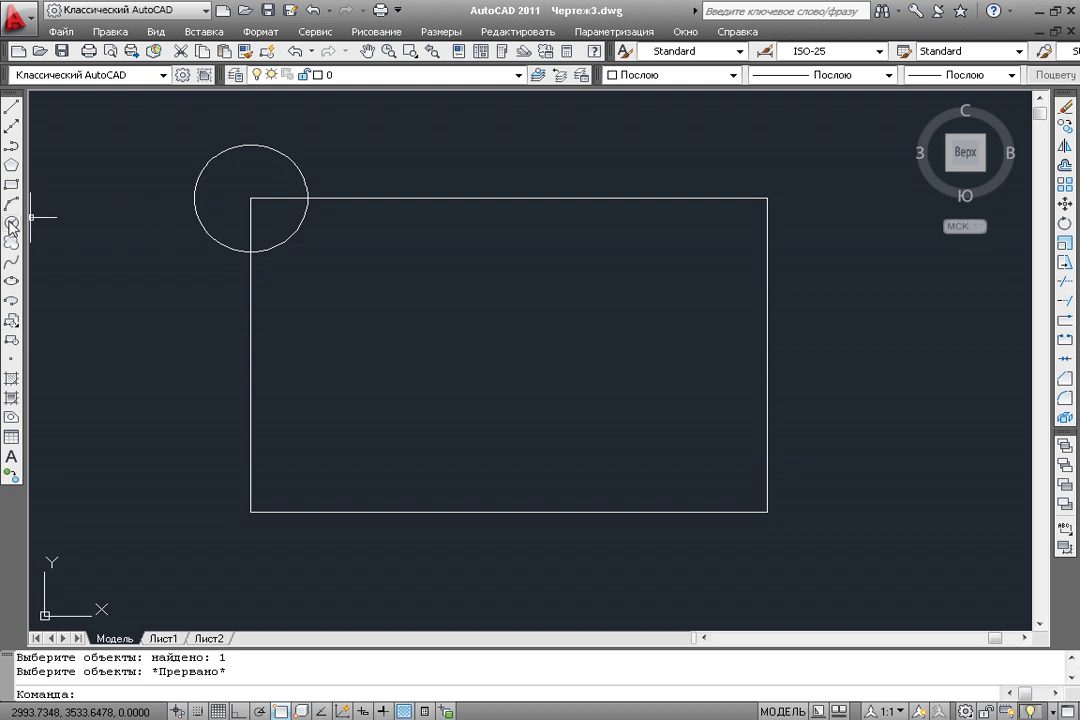
- Draw a smaller concentric circle at the top-left corner and select both circles to copy
left_click(11, 223)
left_click(250, 198)
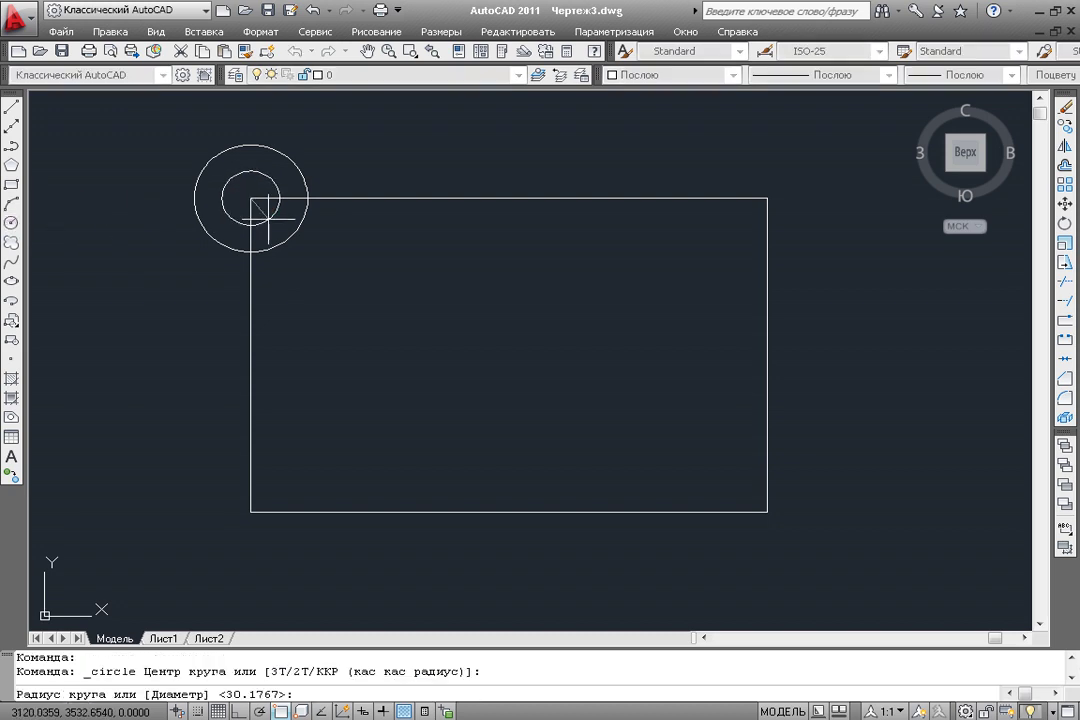
left_click(279, 221)
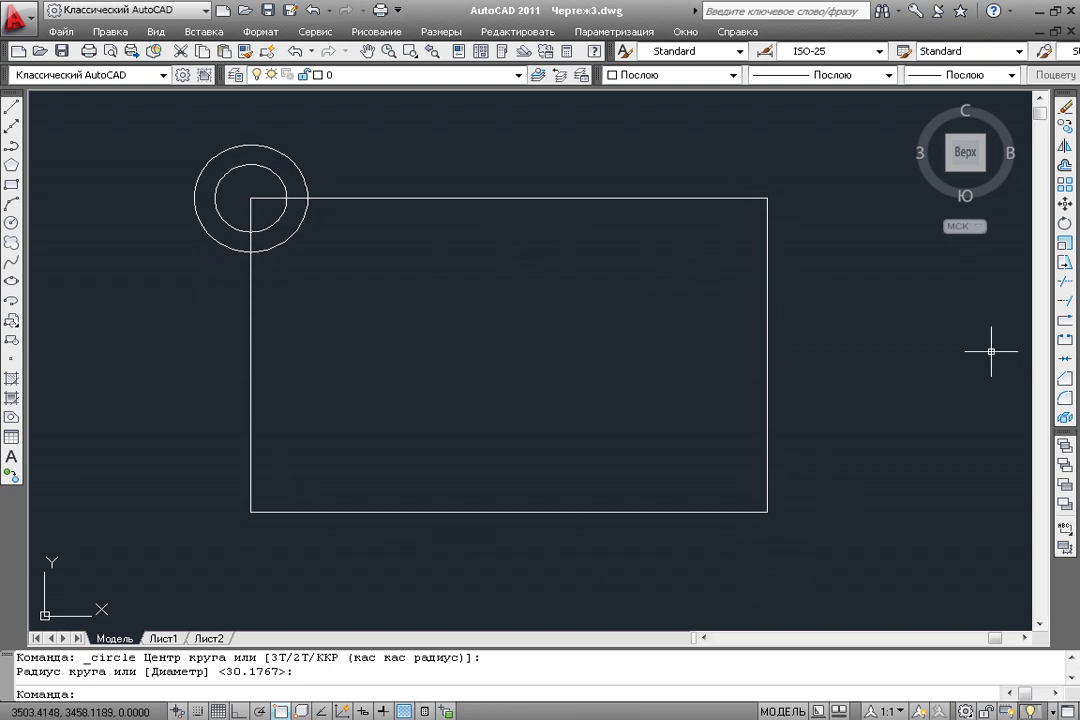
mouse_move(1010, 140)
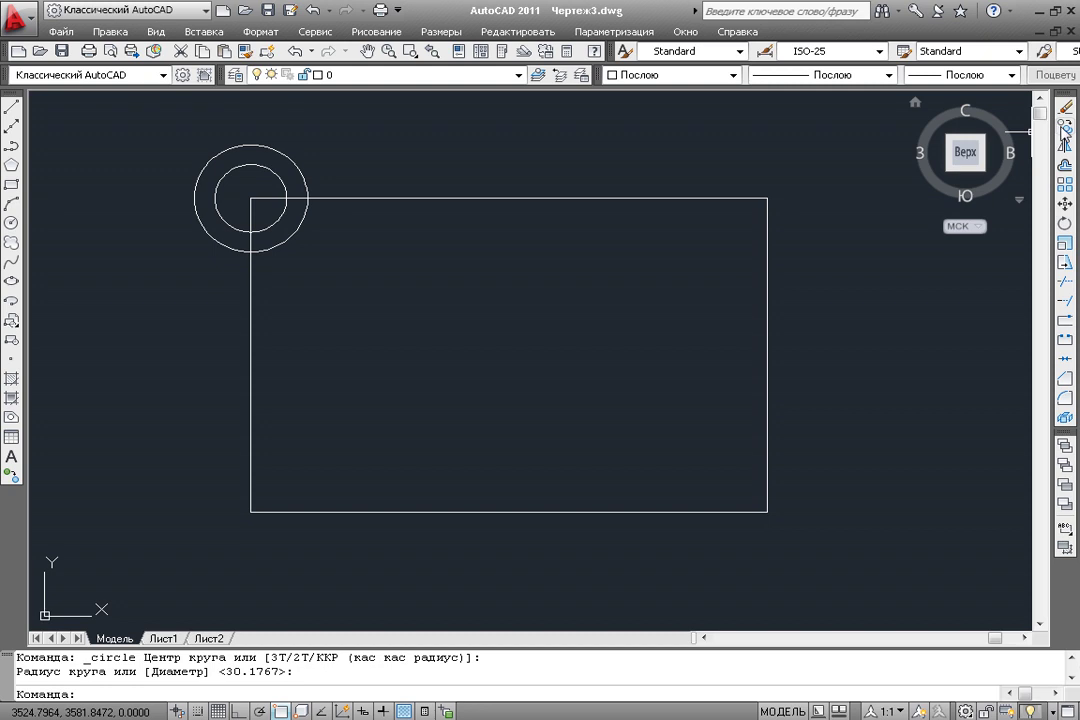
left_click(1065, 130)
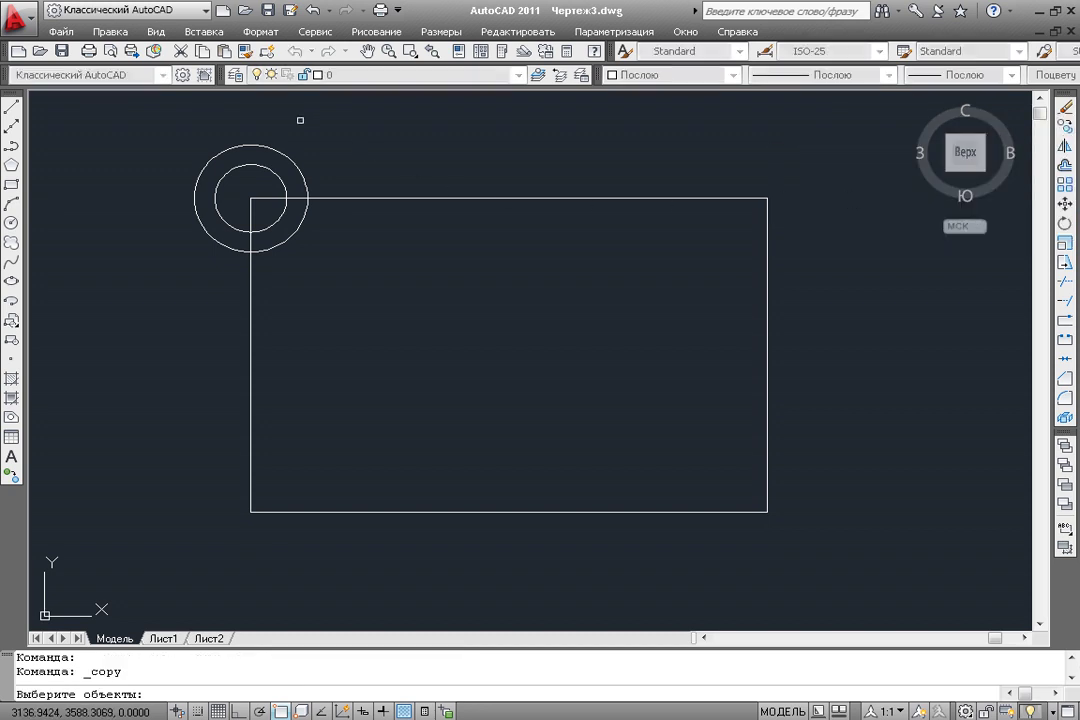
left_click(282, 148)
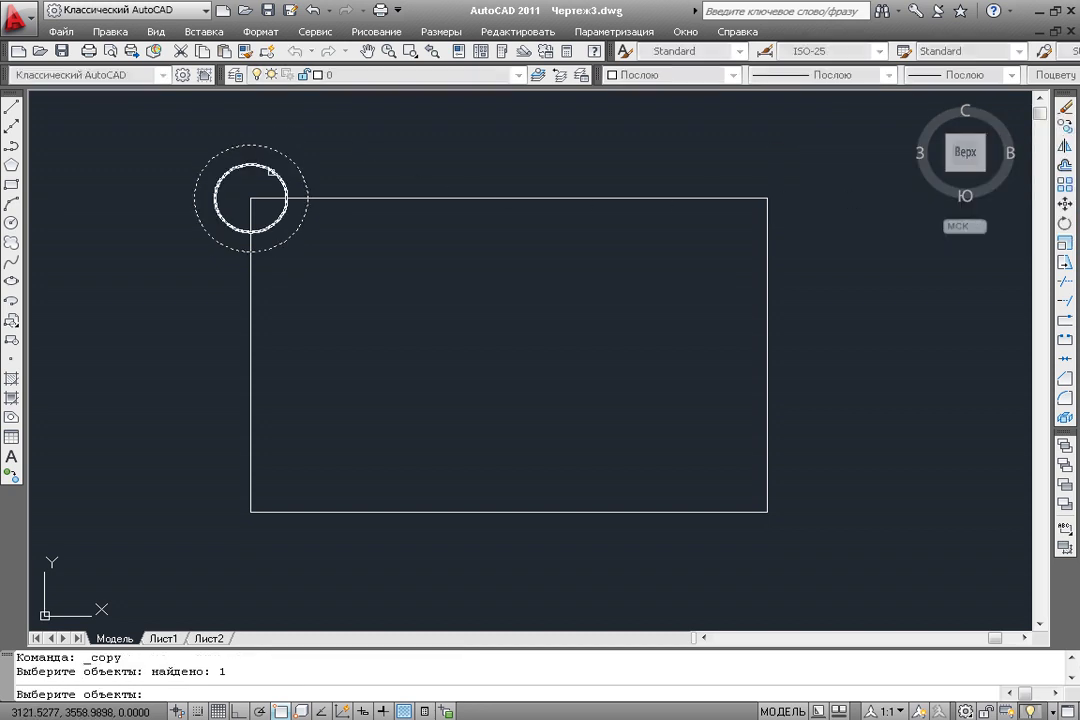
left_click(272, 171)
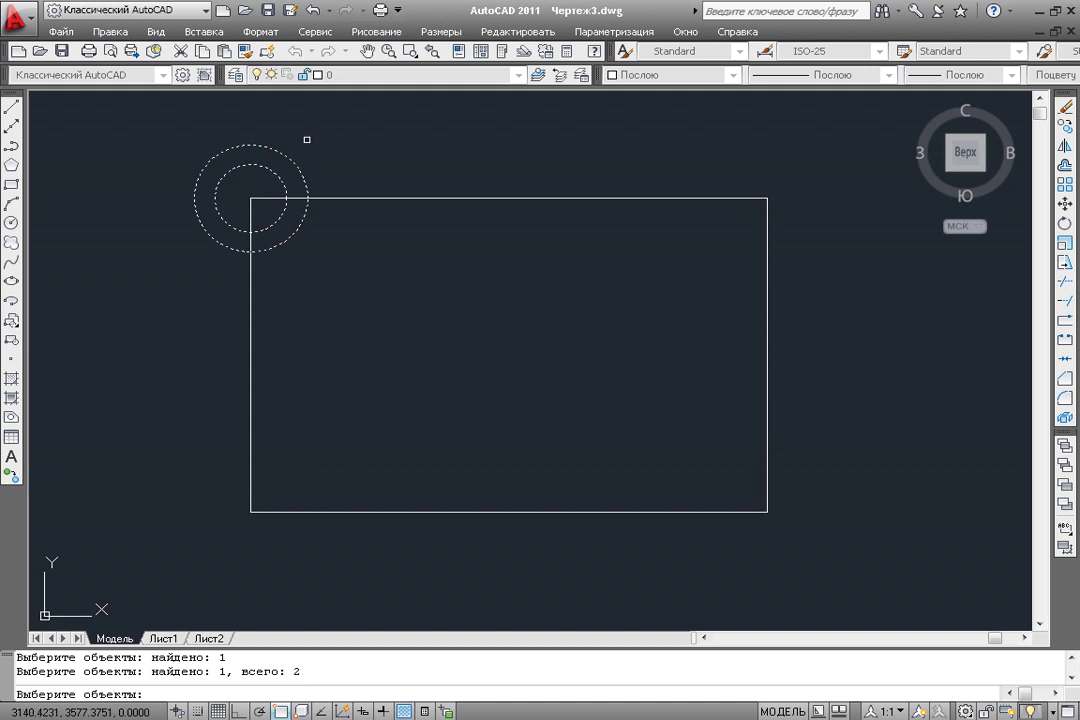
key("Return")
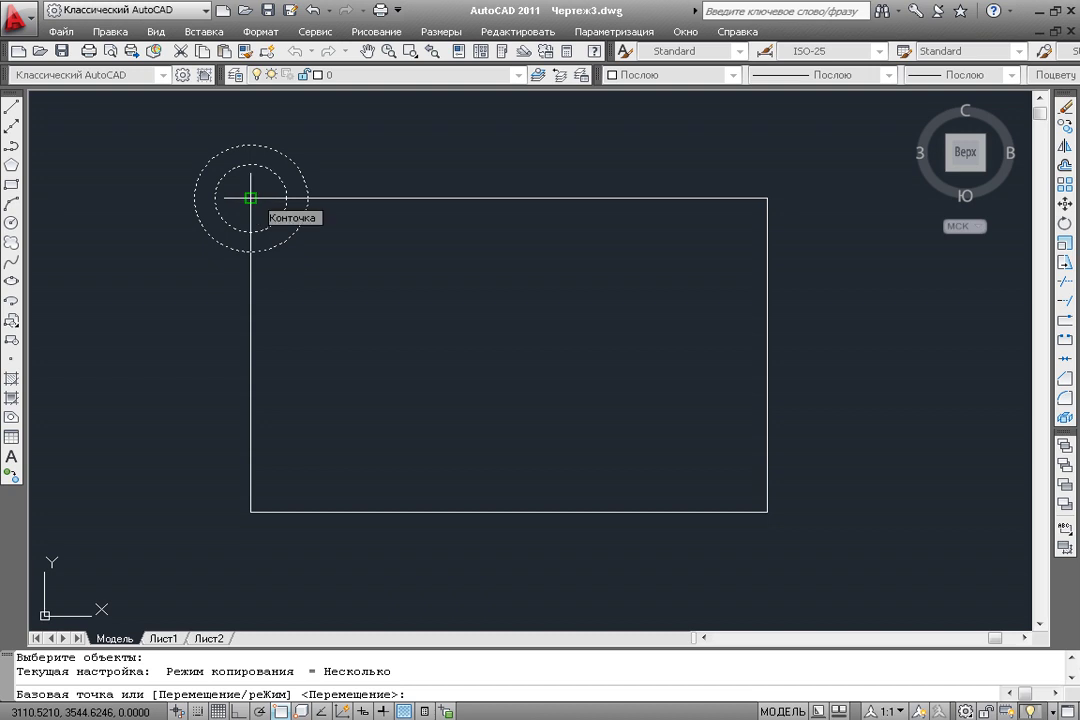
- Copy the ring from the top-left corner to the other three corners and all four edge midpoints
left_click(250, 198)
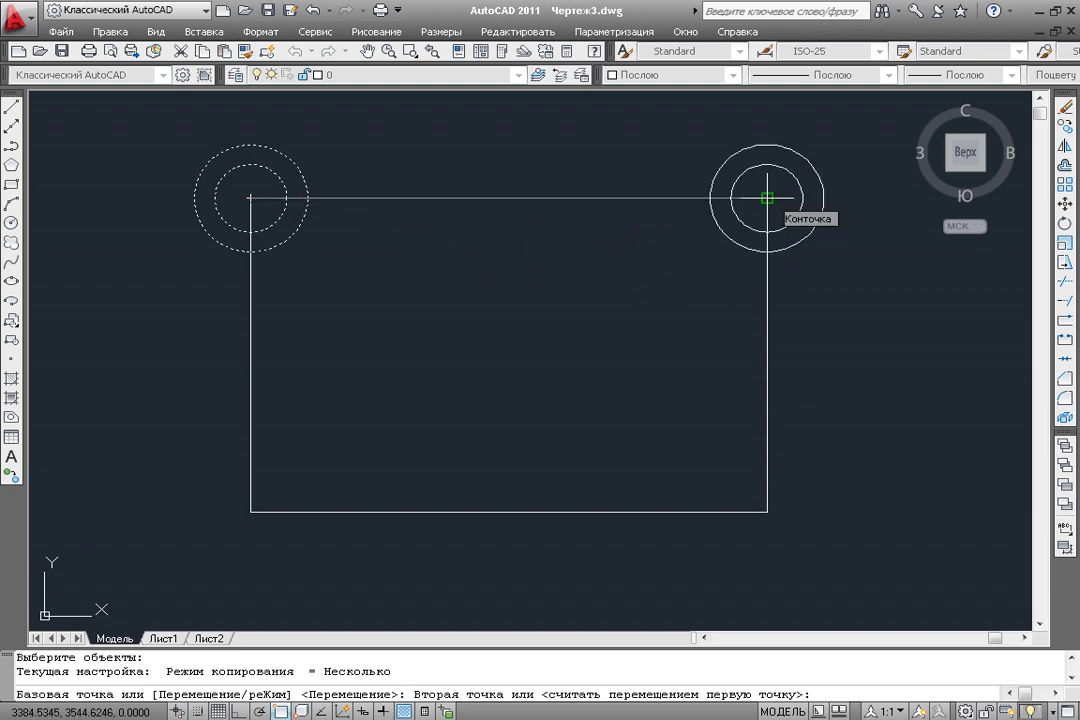
left_click(767, 198)
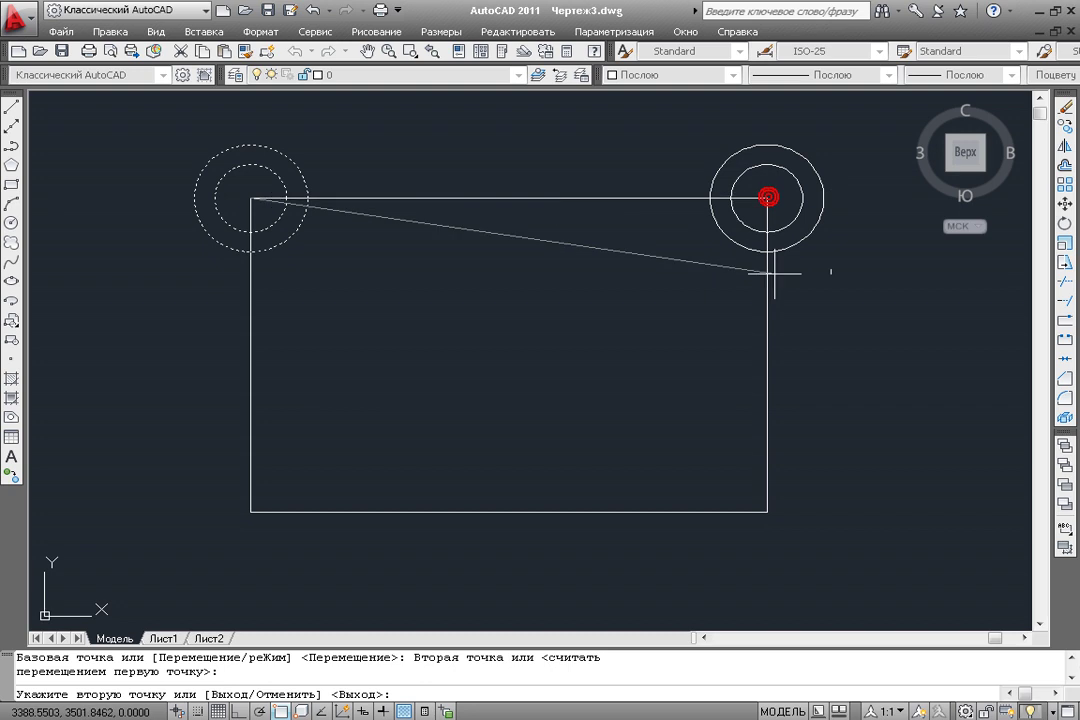
left_click(767, 512)
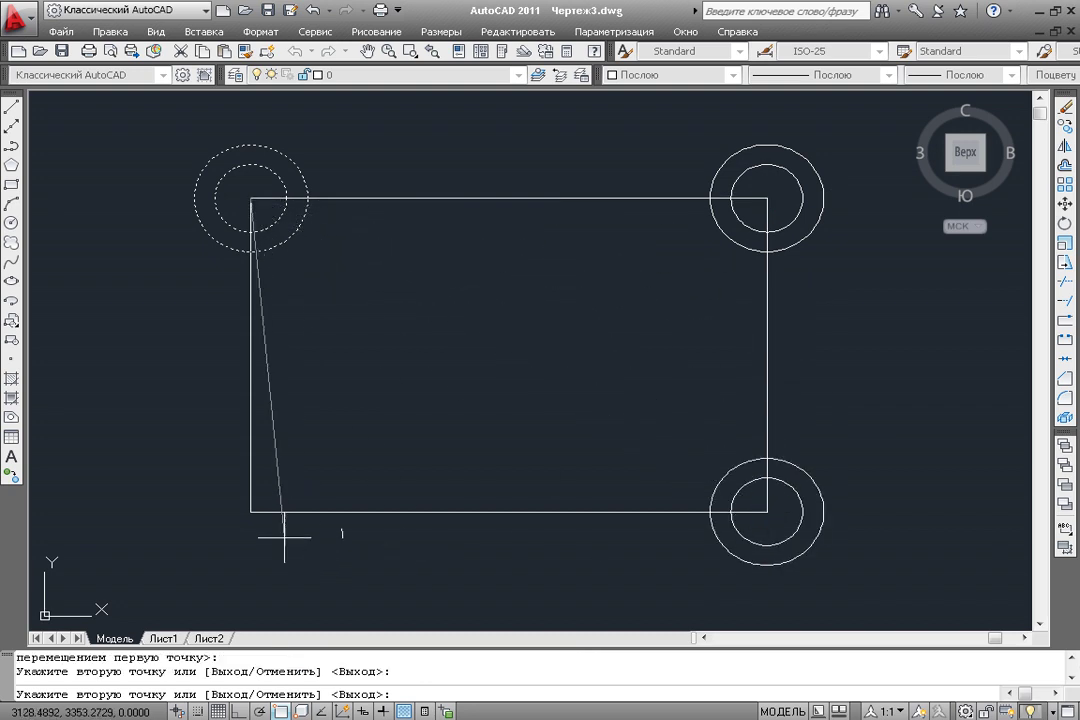
left_click(250, 512)
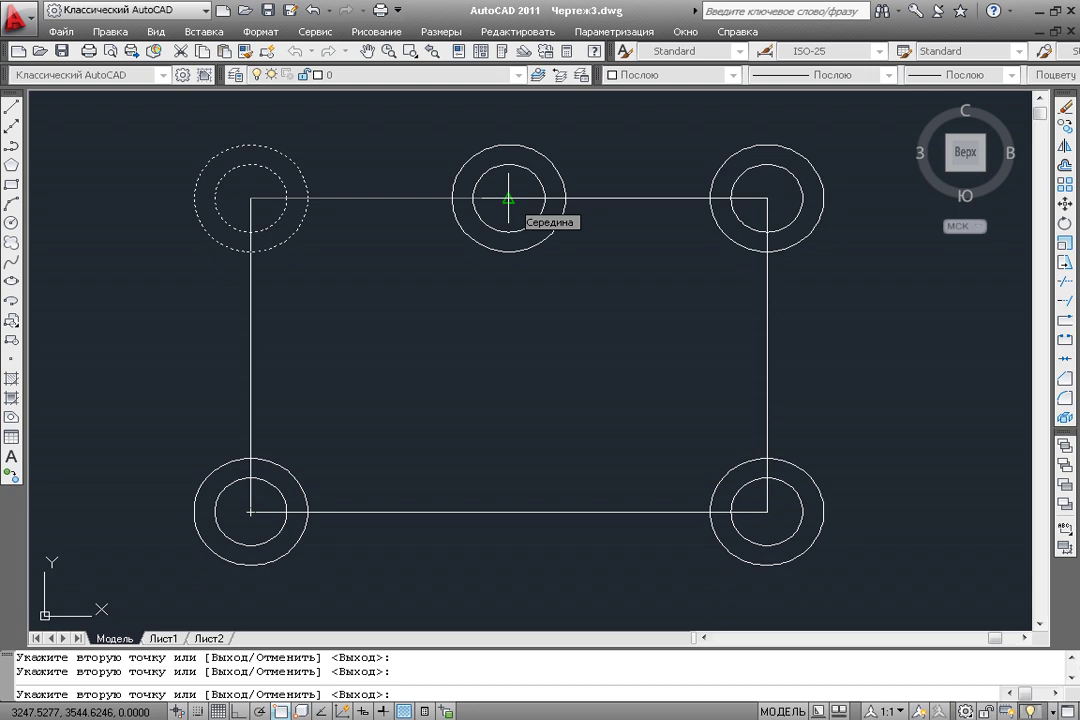
left_click(508, 198)
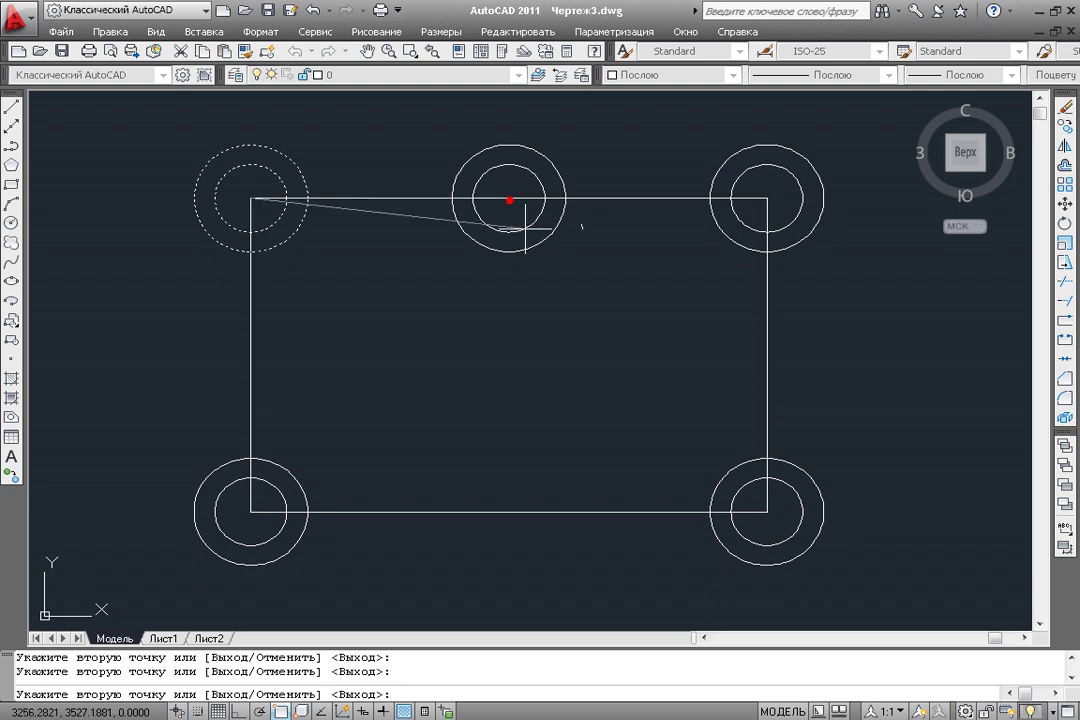
left_click(767, 355)
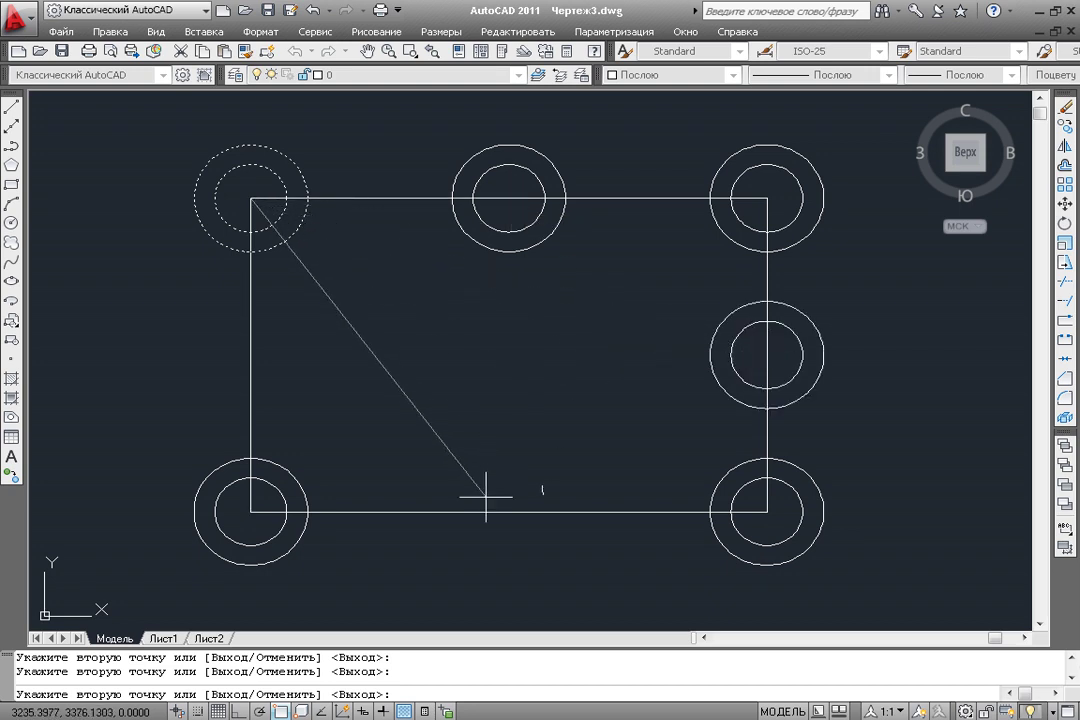
left_click(511, 511)
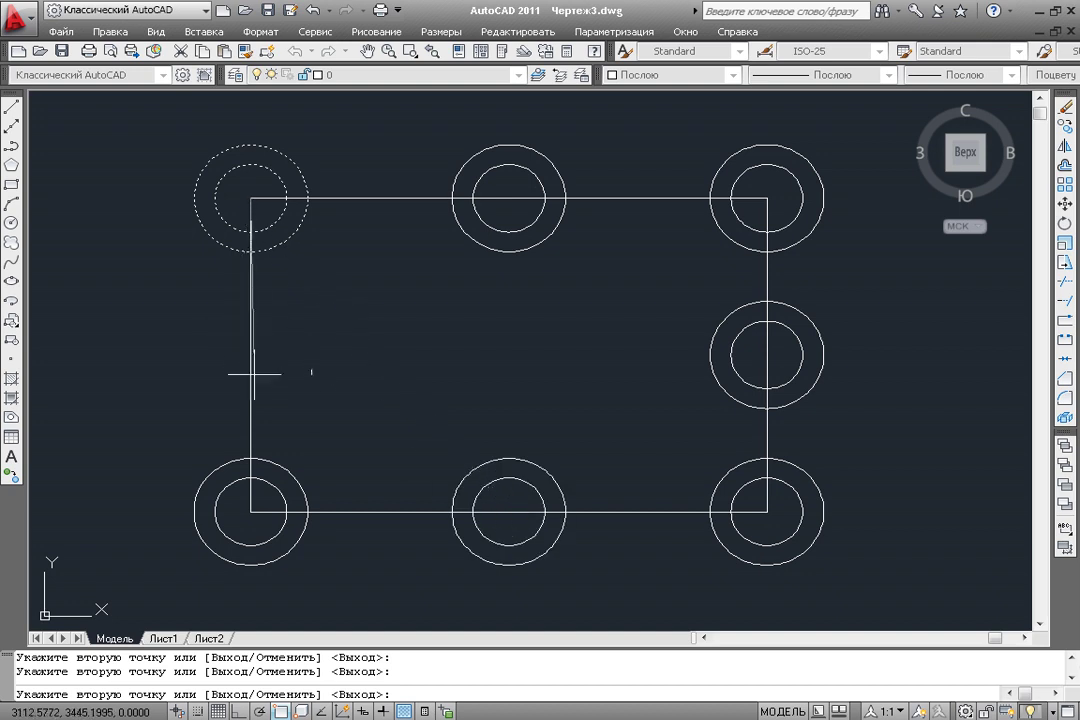
left_click(250, 355)
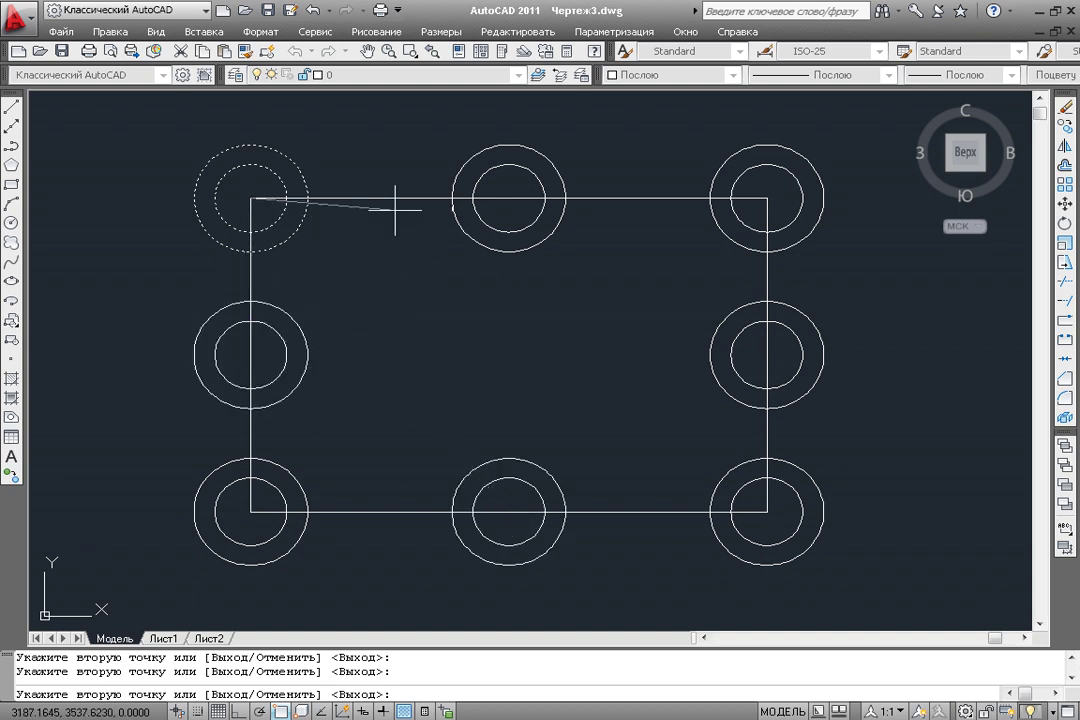
key("Return")
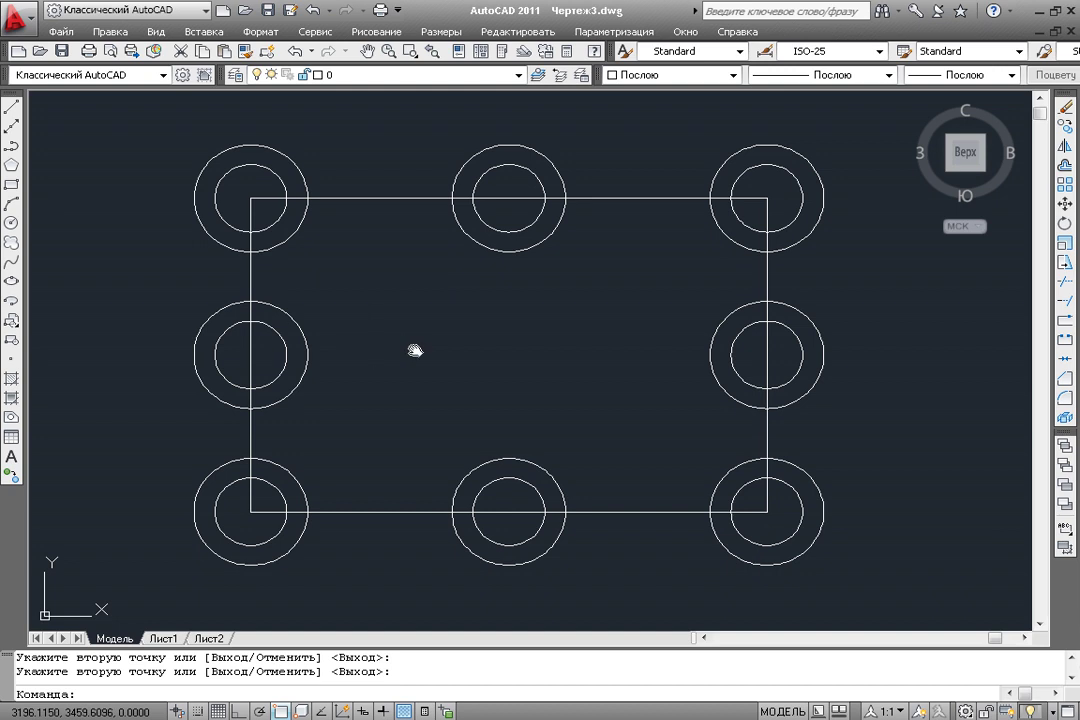
- Zoom and pan the view down to free empty space above the ringed rectangle
scroll(420, 348, "down", 1)
scroll(465, 349, "down", 1)
scroll(480, 362, "up", 2)
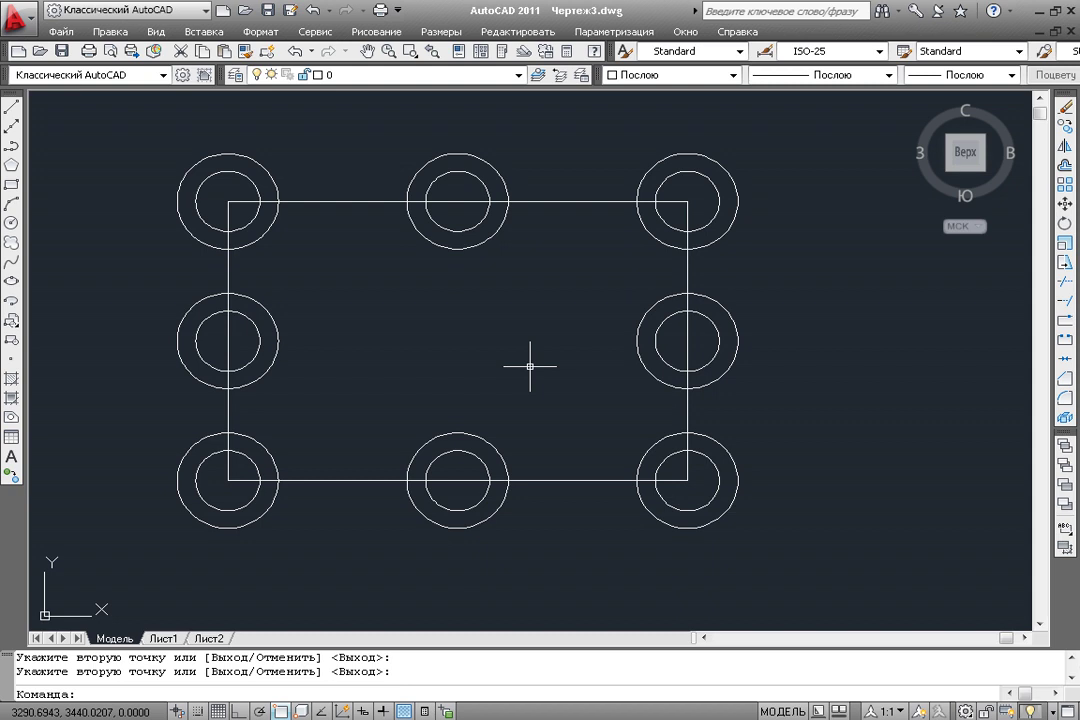
middle_click_drag(392, 116, 400, 330)
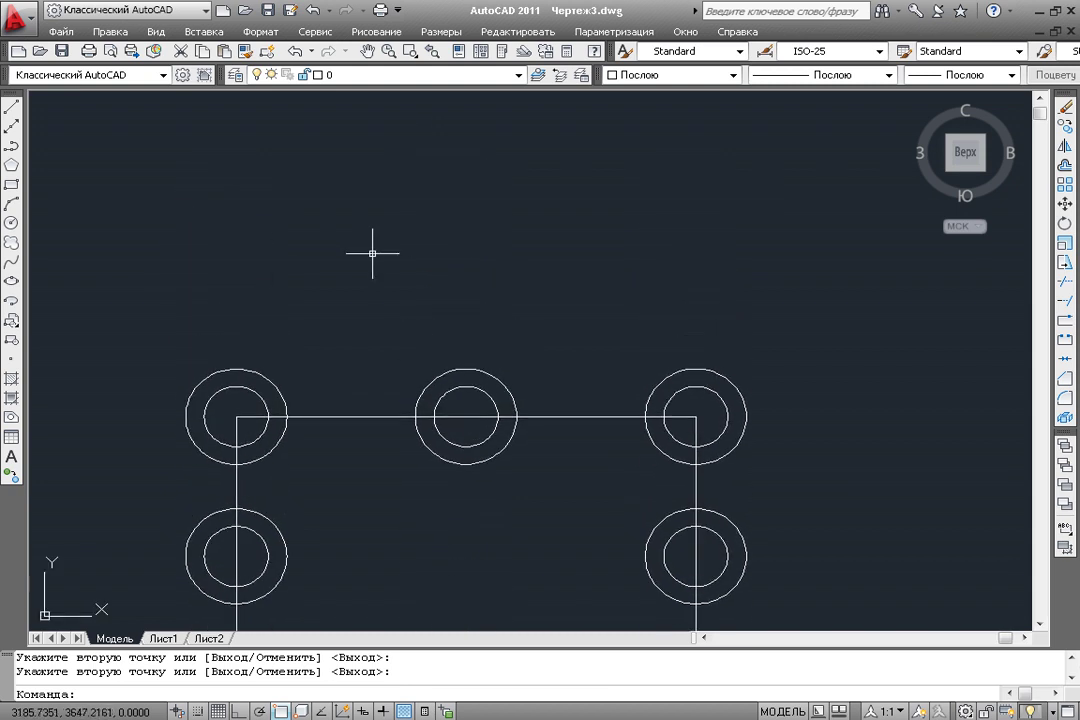
middle_click_drag(82, 166, 59, 210)
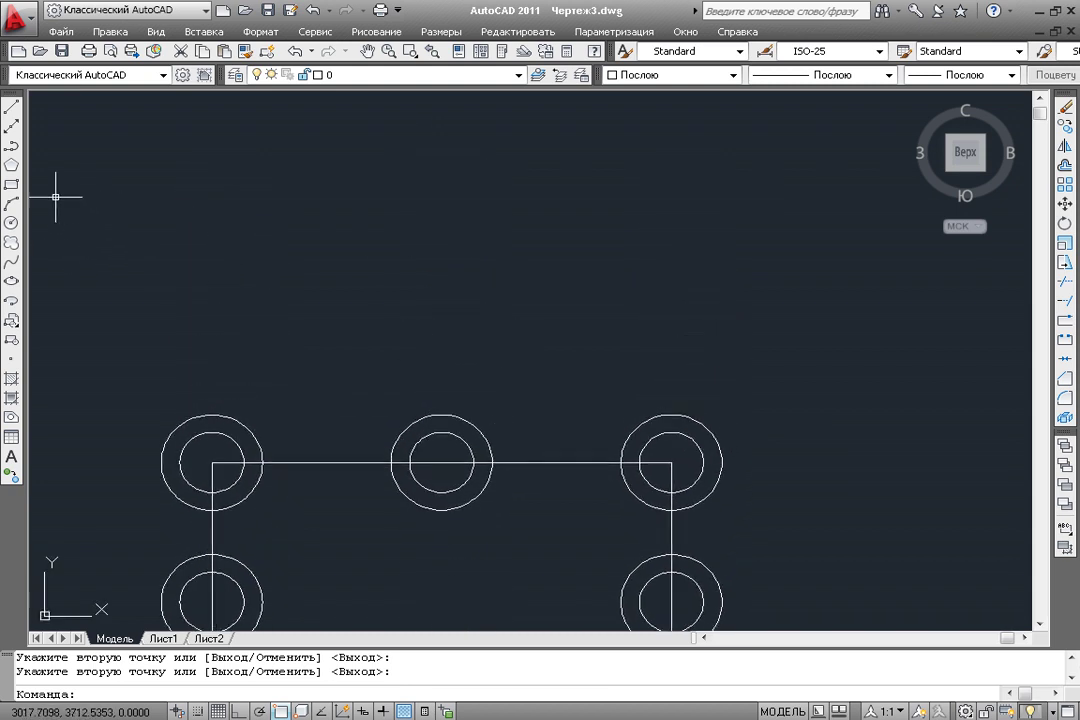
- Draw a 350-unit horizontal line with Ortho on, above the ringed rectangle
left_click(15, 113)
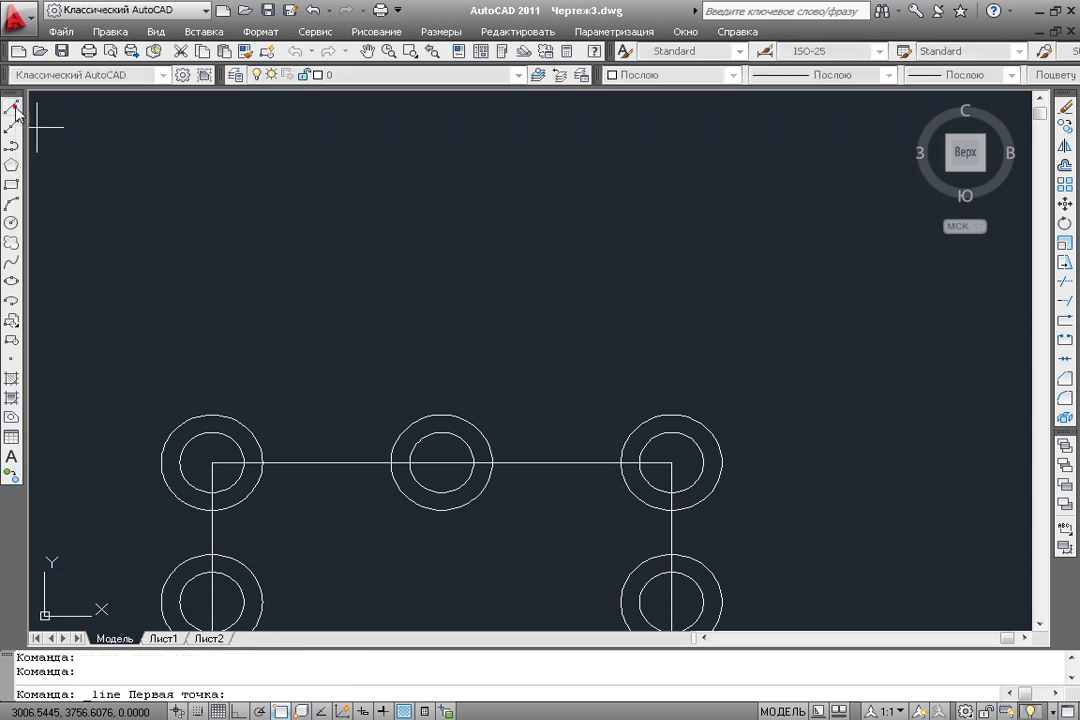
left_click(170, 269)
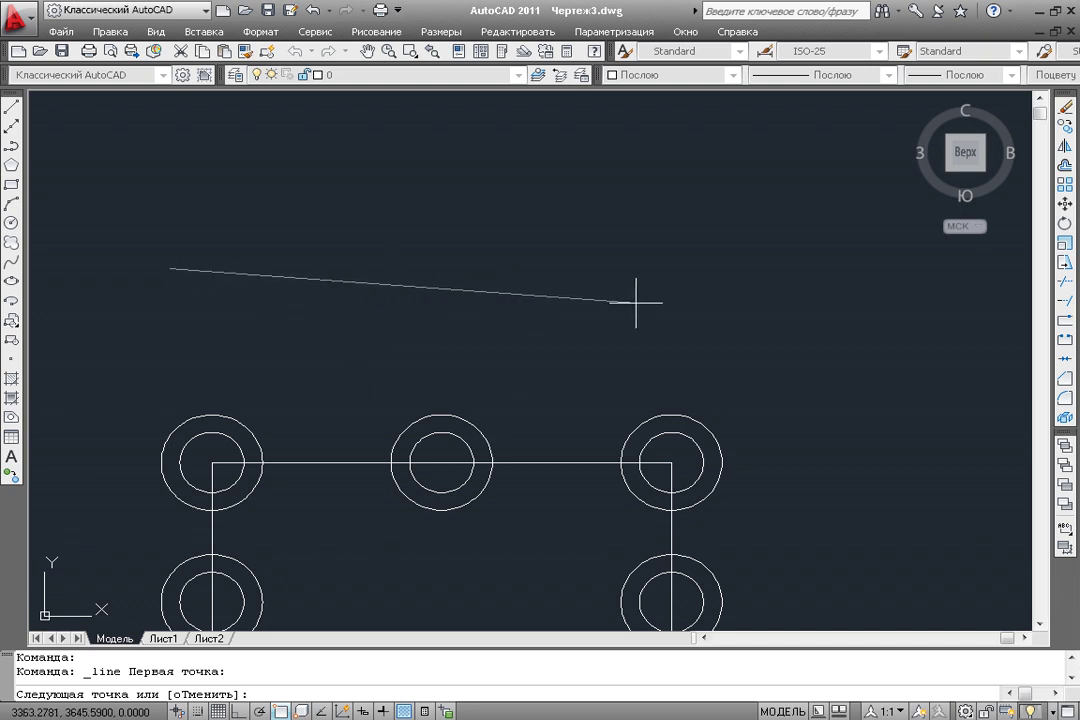
key("F8")
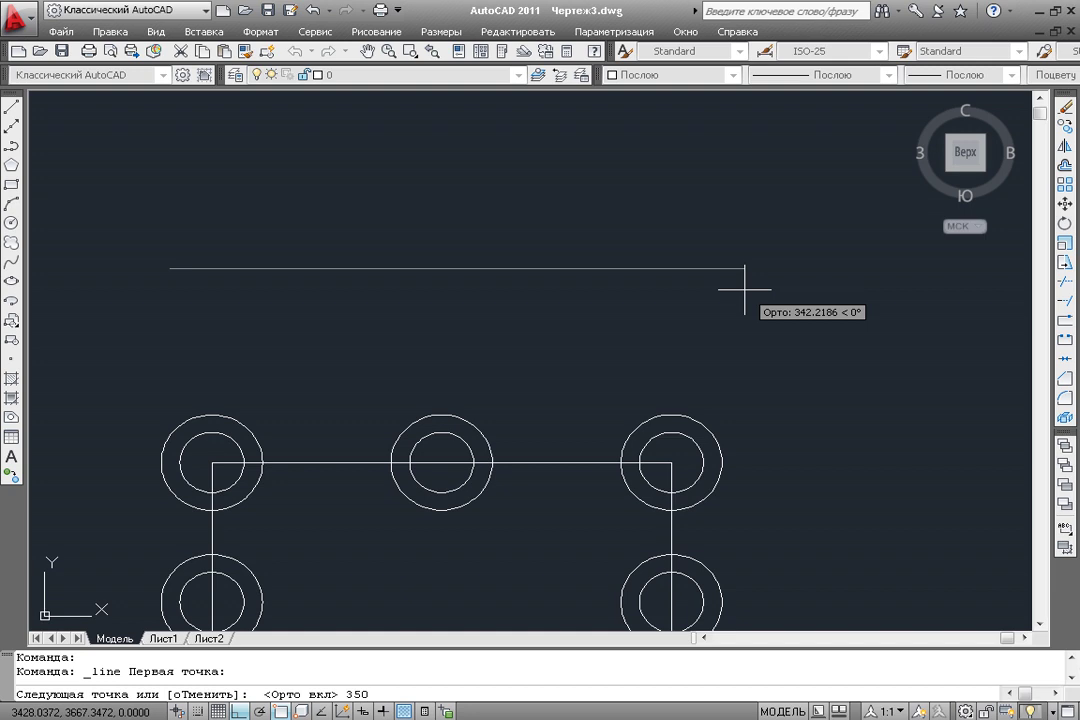
key("Return")
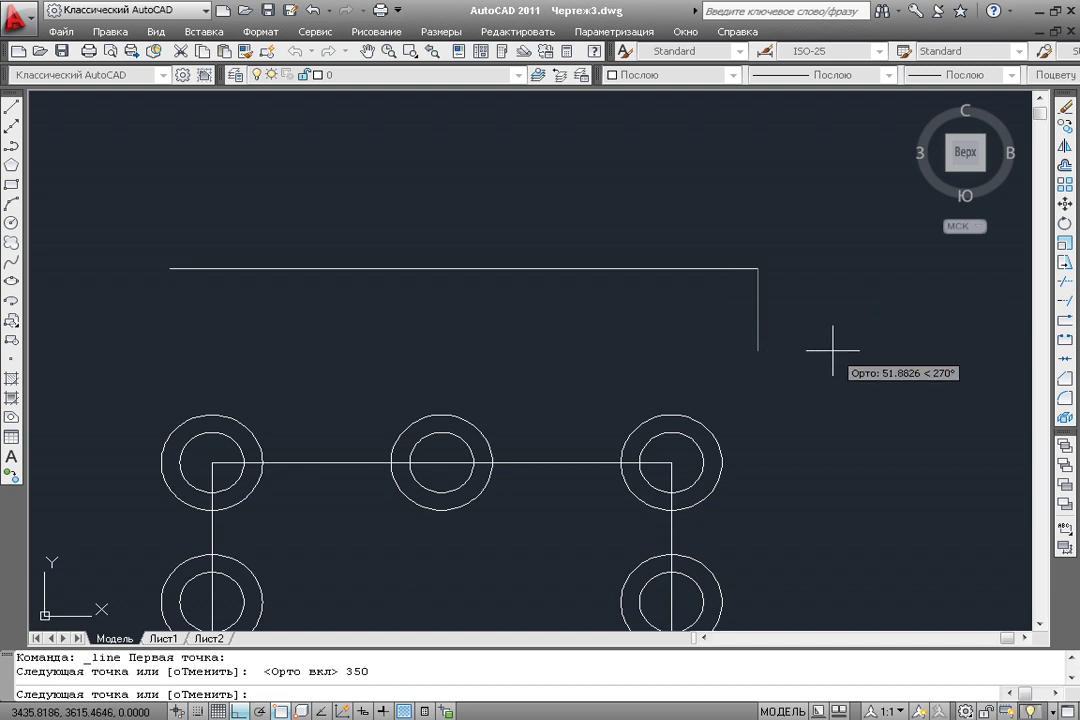
left_click(740, 307)
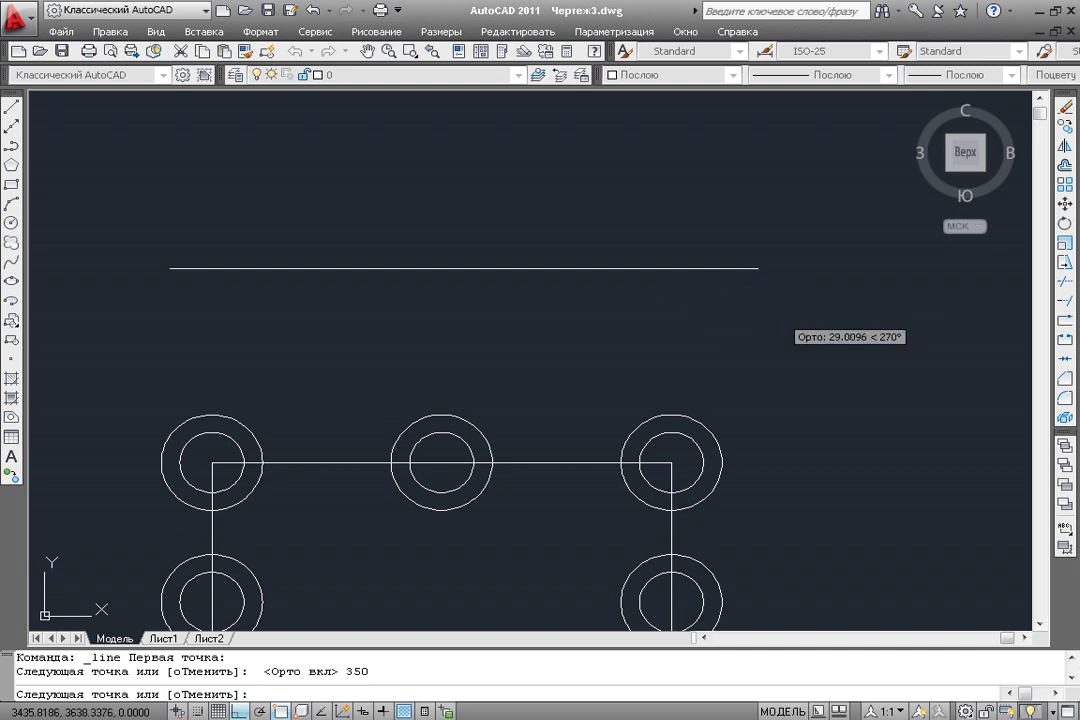
key("Return")
middle_click_drag(420, 285, 440, 304)
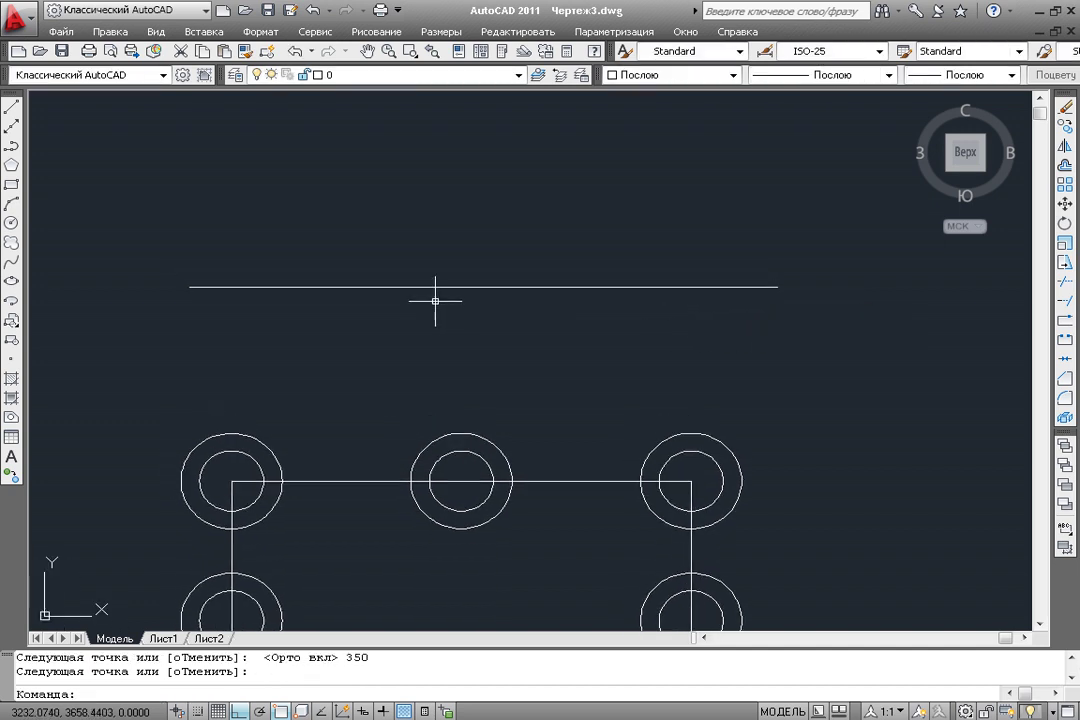
left_click(373, 31)
mouse_move(400, 384)
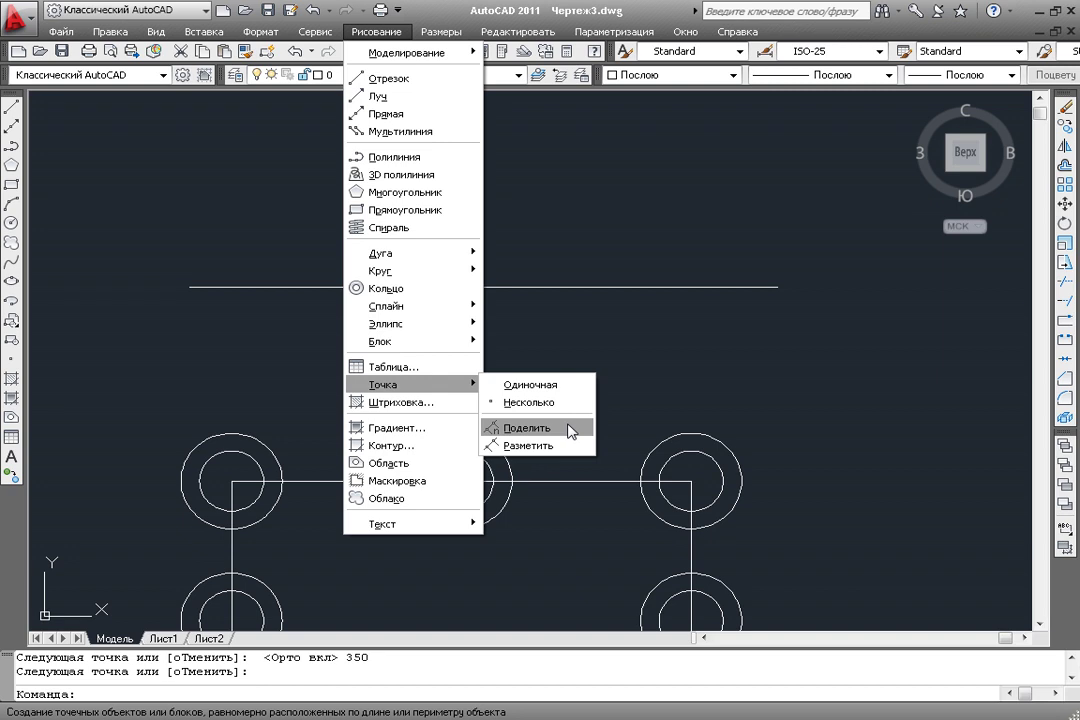
- Use Draw > Point > Divide to split the 350-unit line into 10 segments
left_click(572, 431)
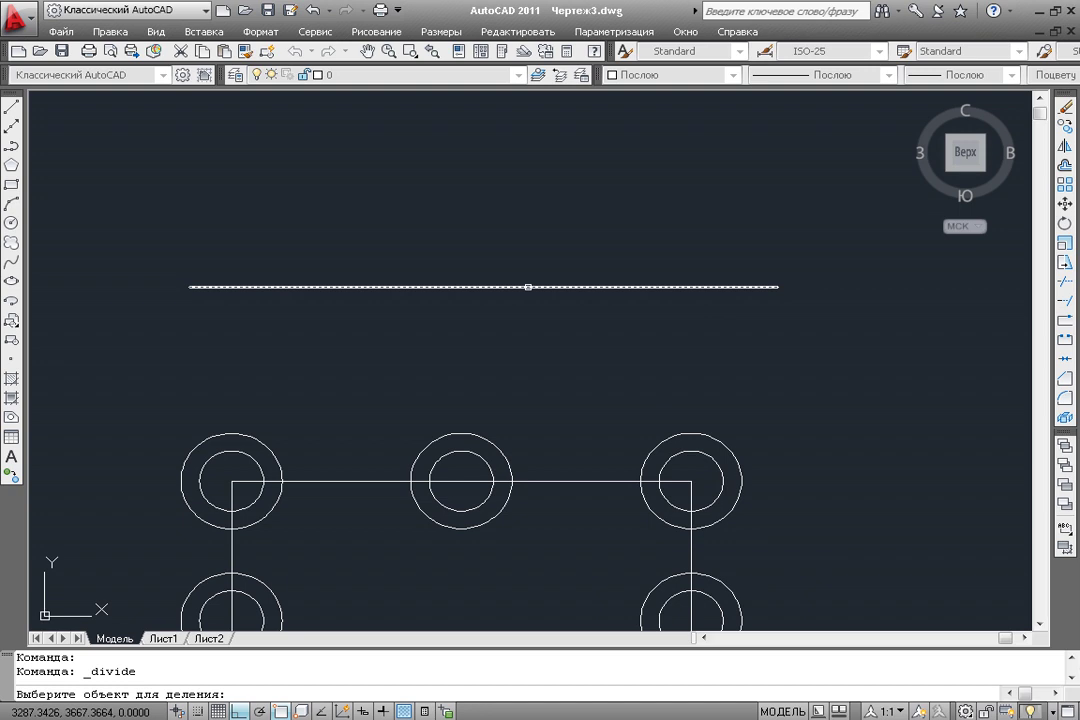
left_click(527, 287)
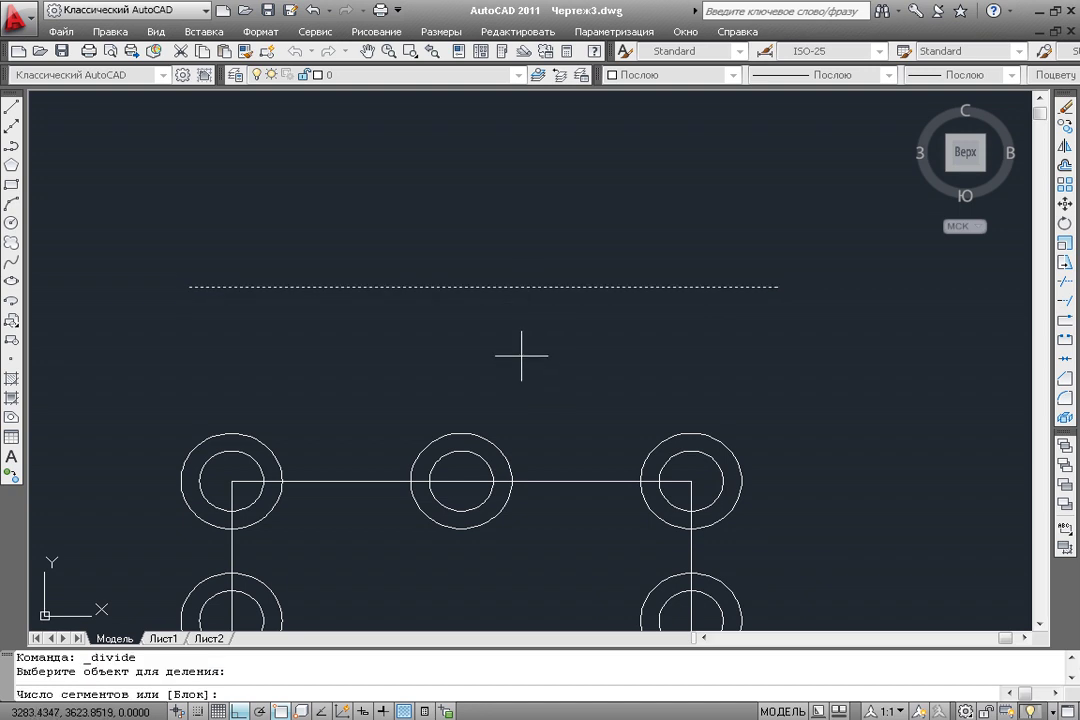
type("10")
key("Return")
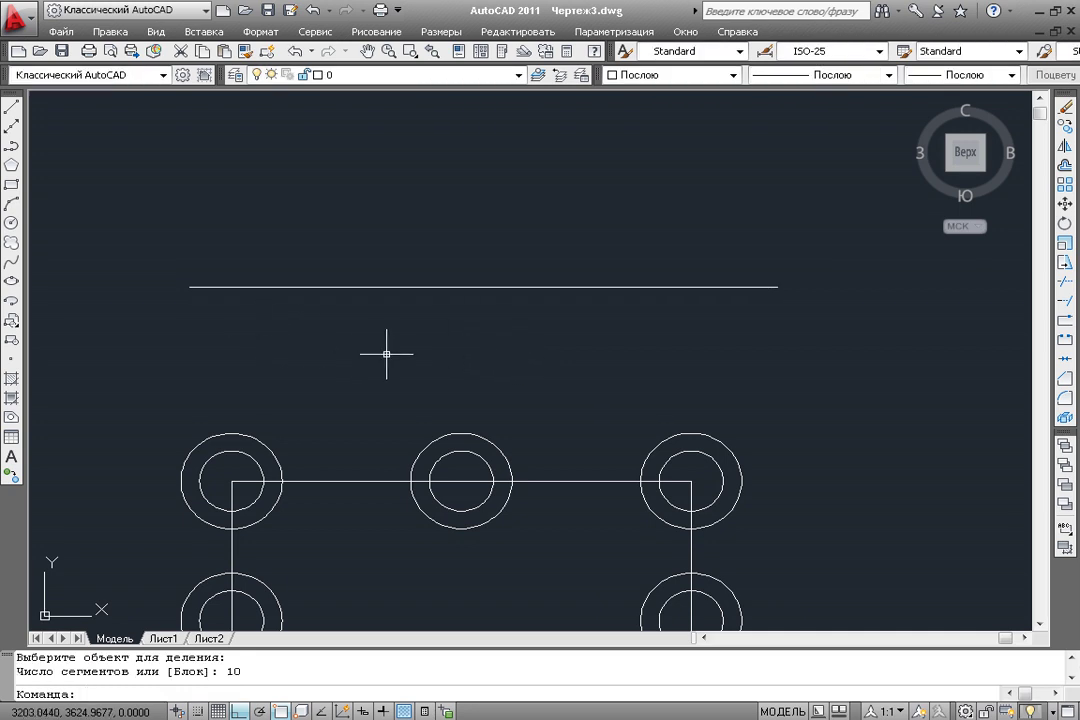
left_click(261, 31)
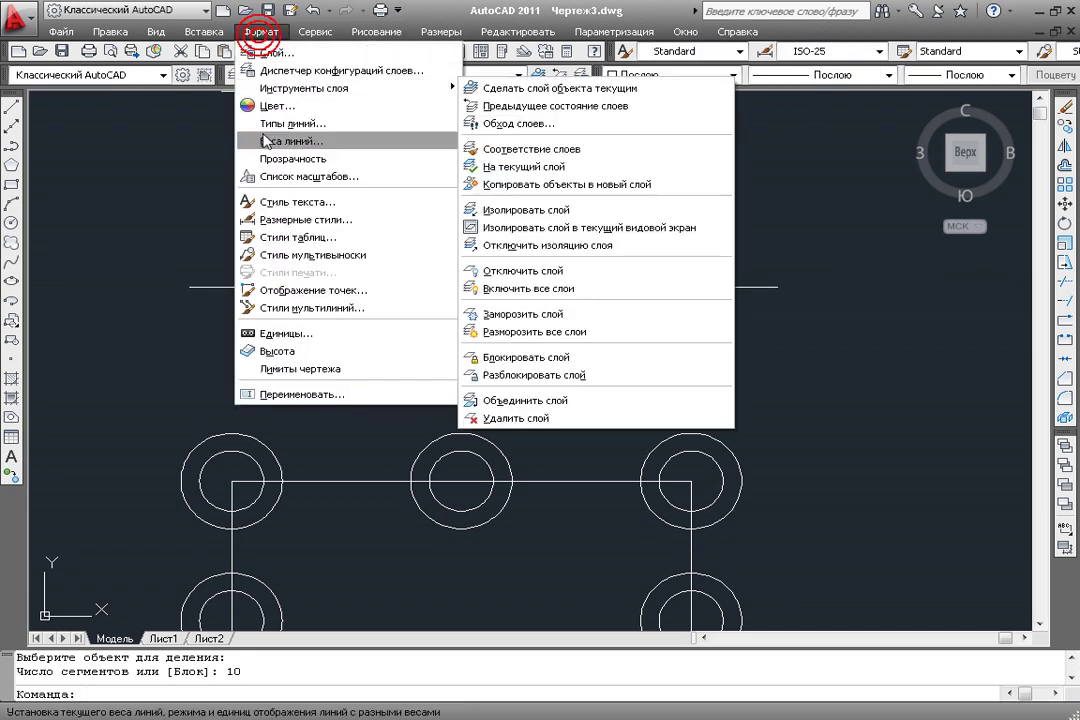
- Set the point style to circle-with-cross so the line's nine division points become visible
left_click(305, 290)
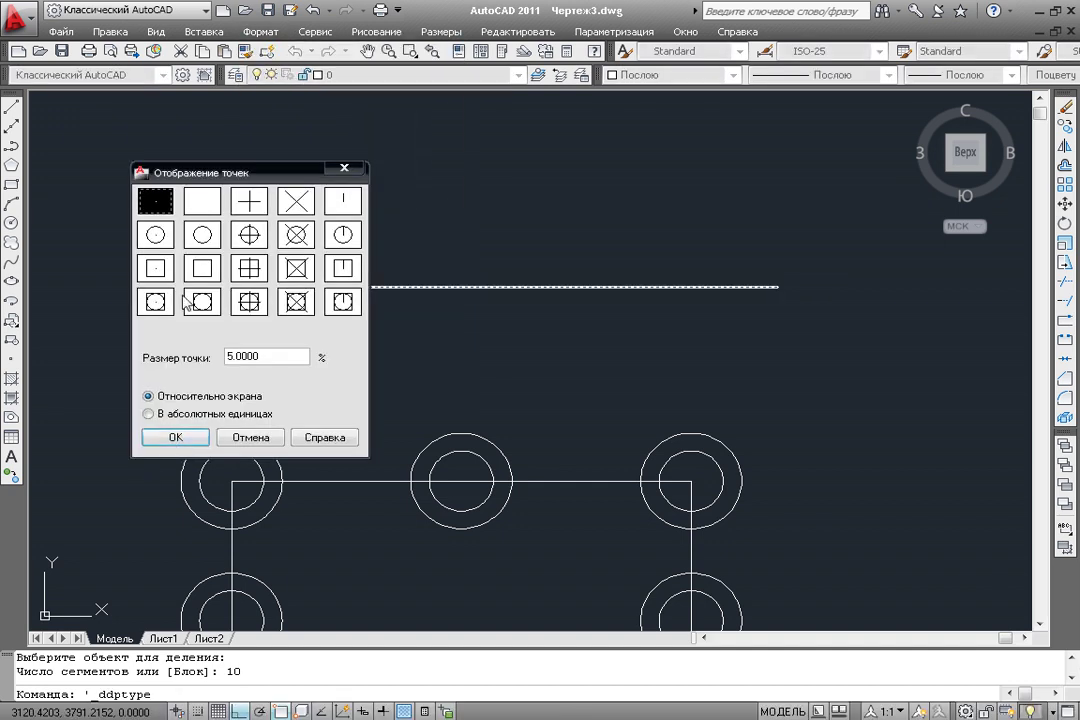
left_click(296, 234)
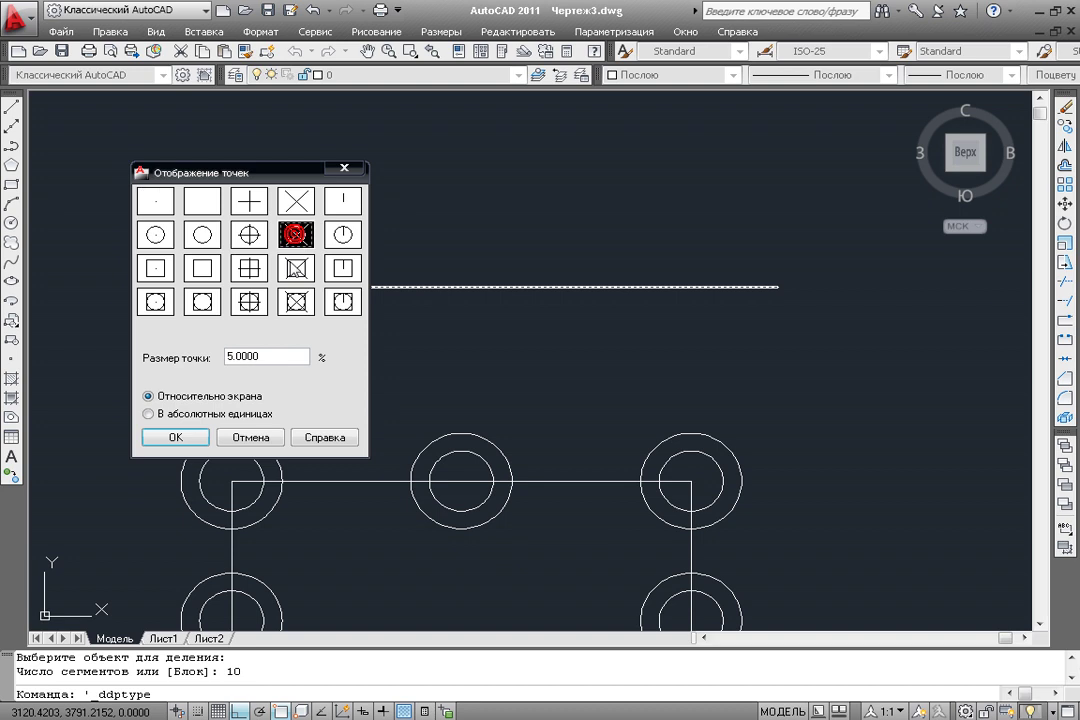
left_click(197, 440)
scroll(375, 338, "up", 2)
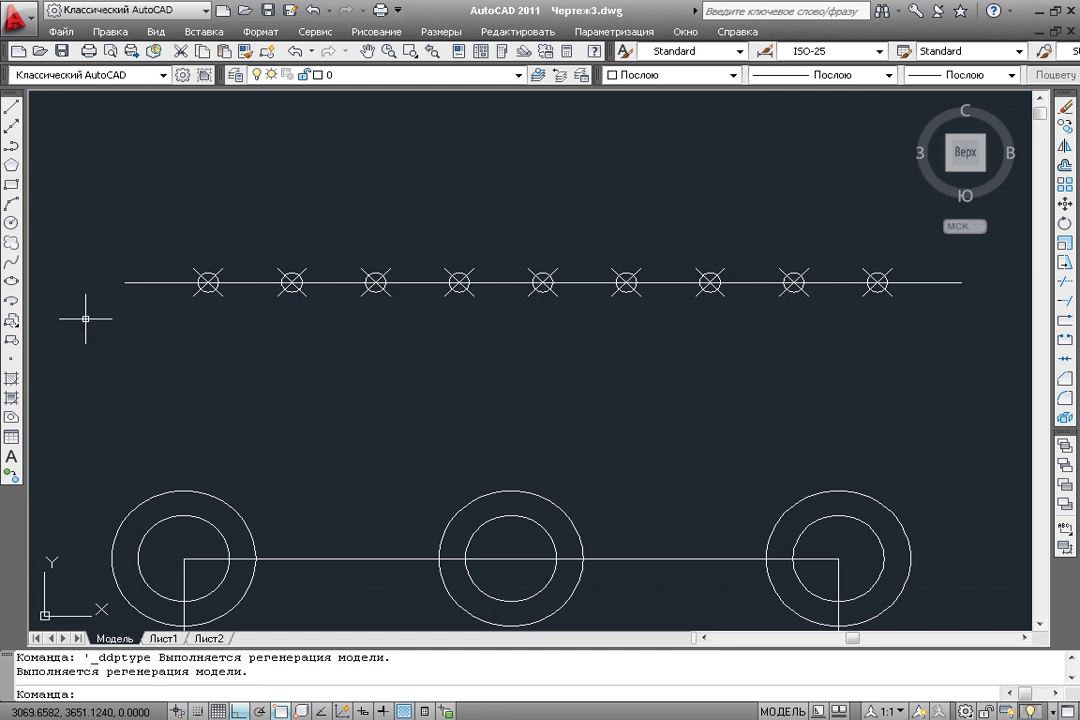
left_click(12, 108)
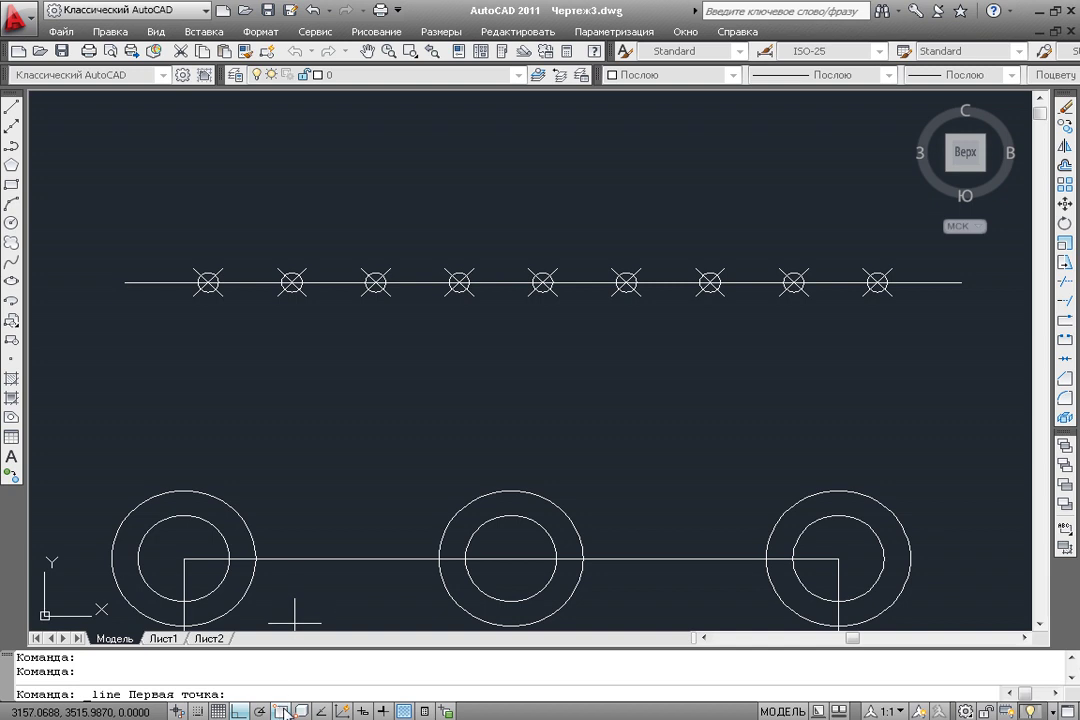
- Enable Node object snap in the drafting settings, alongside endpoint, midpoint, centre and intersection
right_click(284, 712)
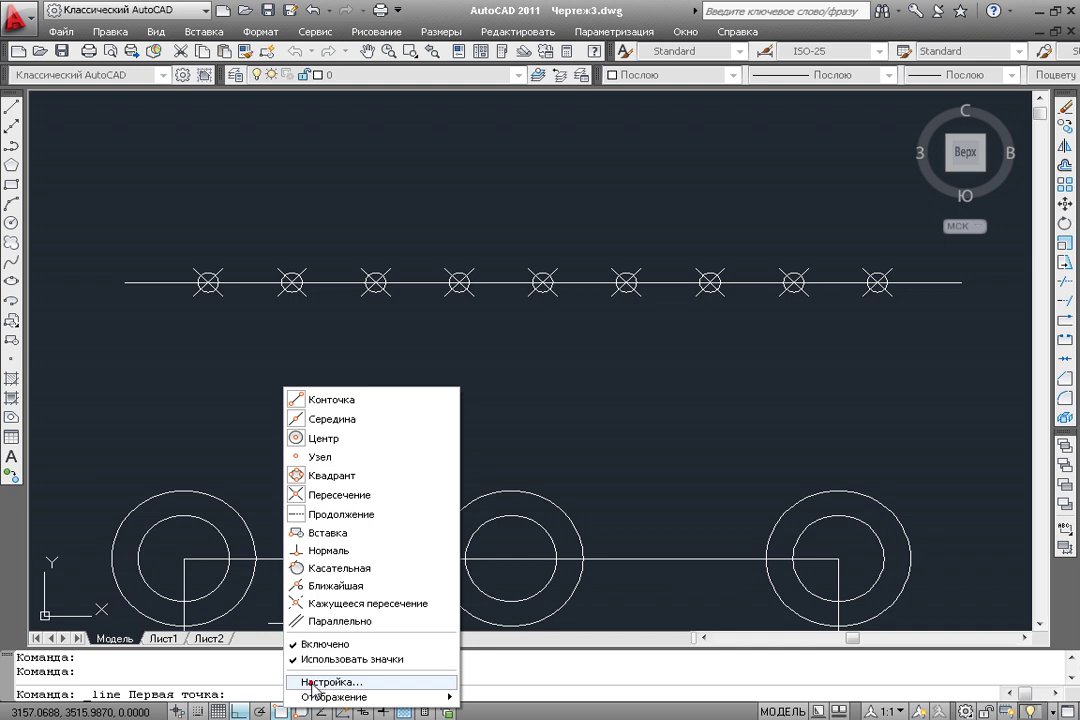
left_click(312, 686)
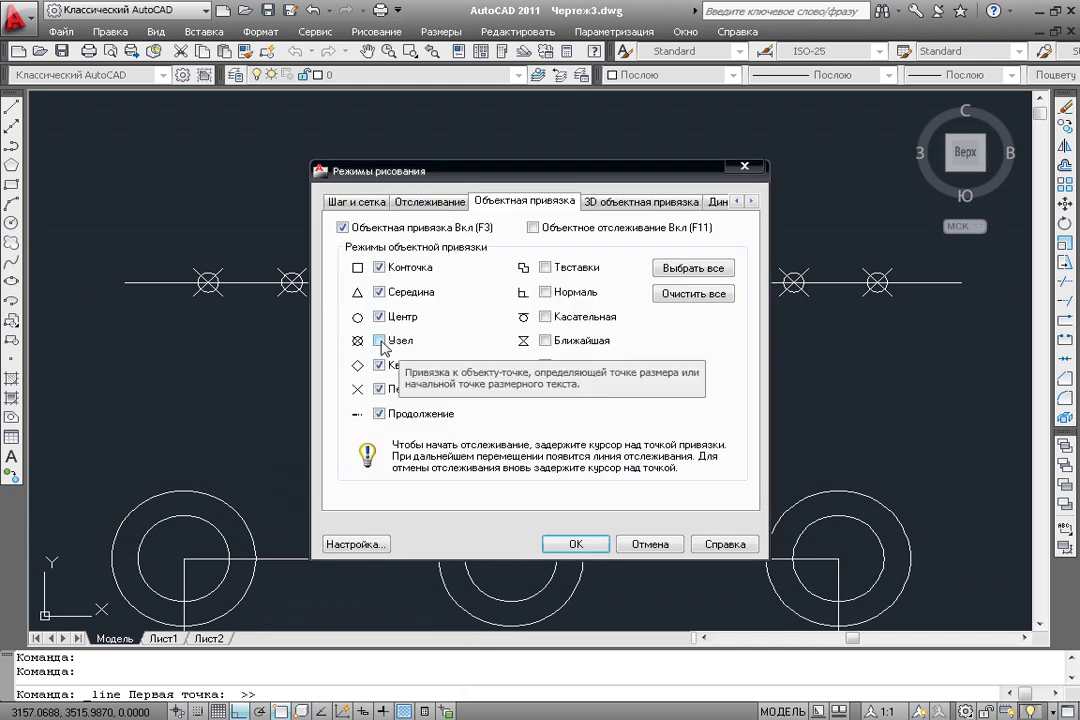
left_click(380, 341)
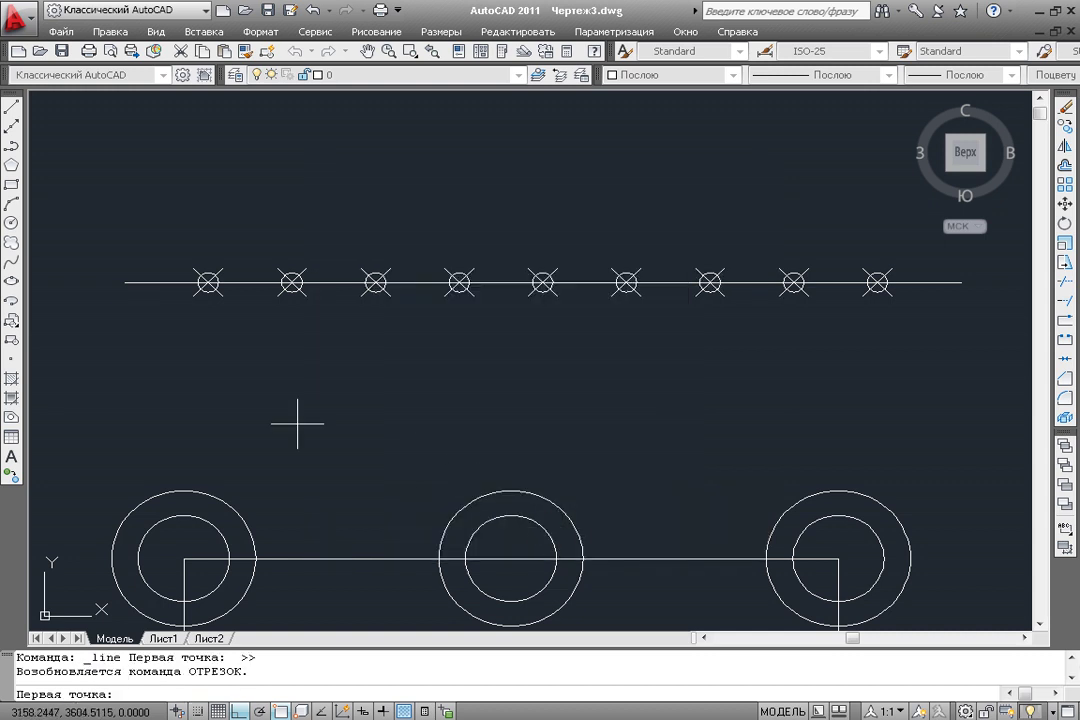
left_click(12, 108)
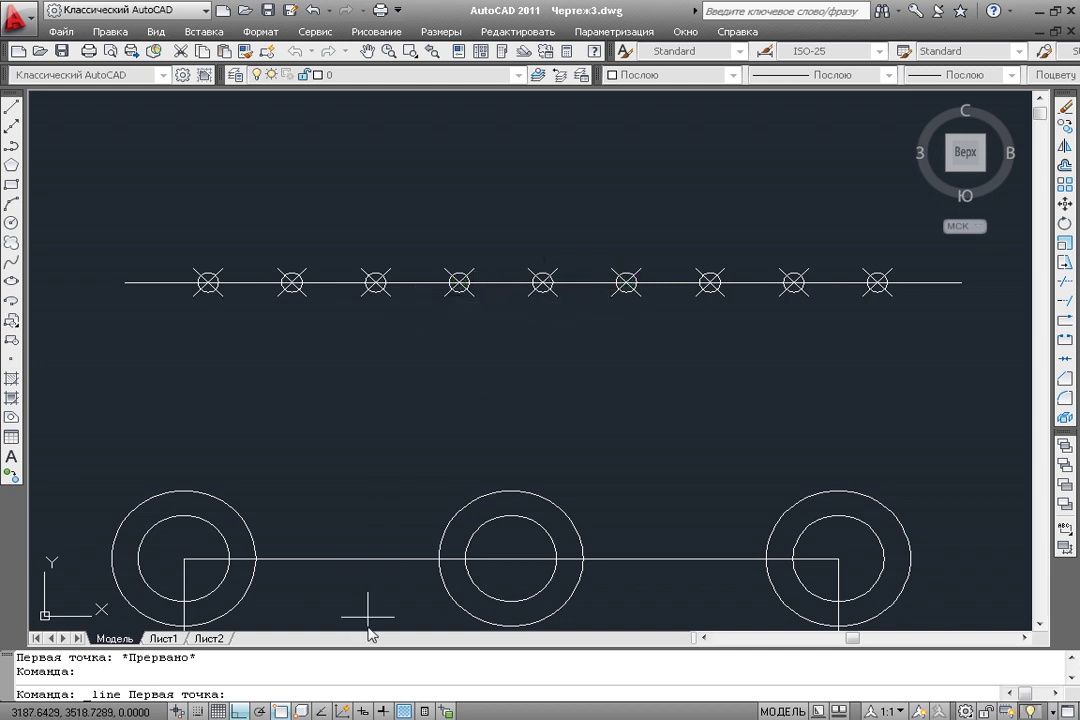
right_click(286, 711)
left_click(330, 677)
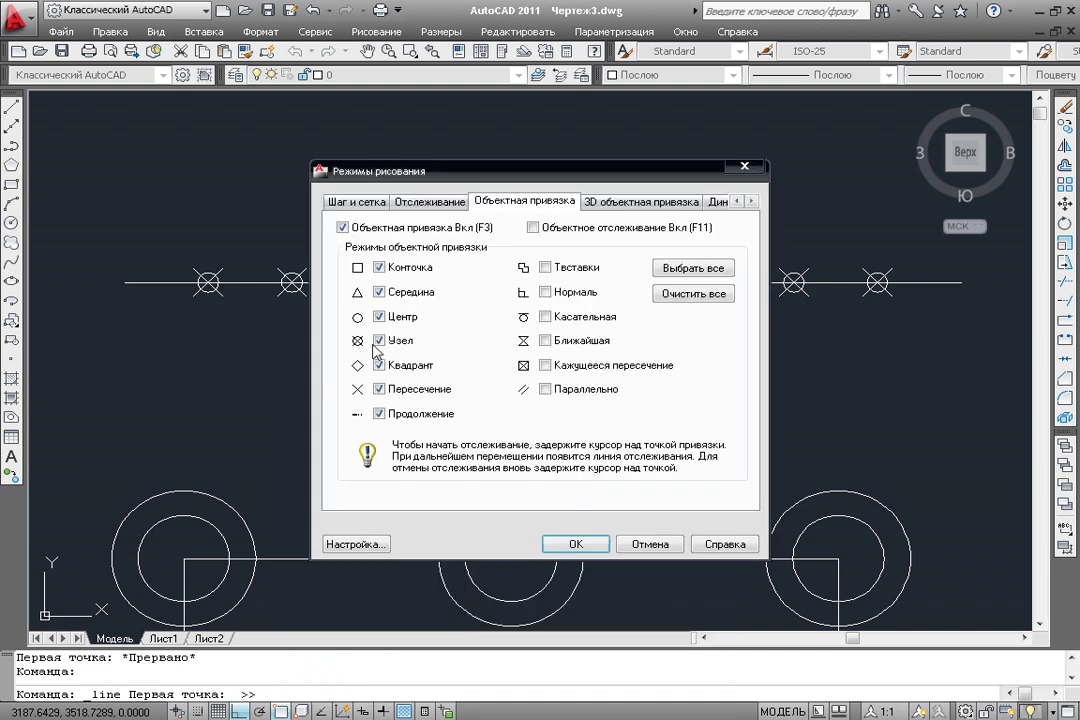
left_click(572, 544)
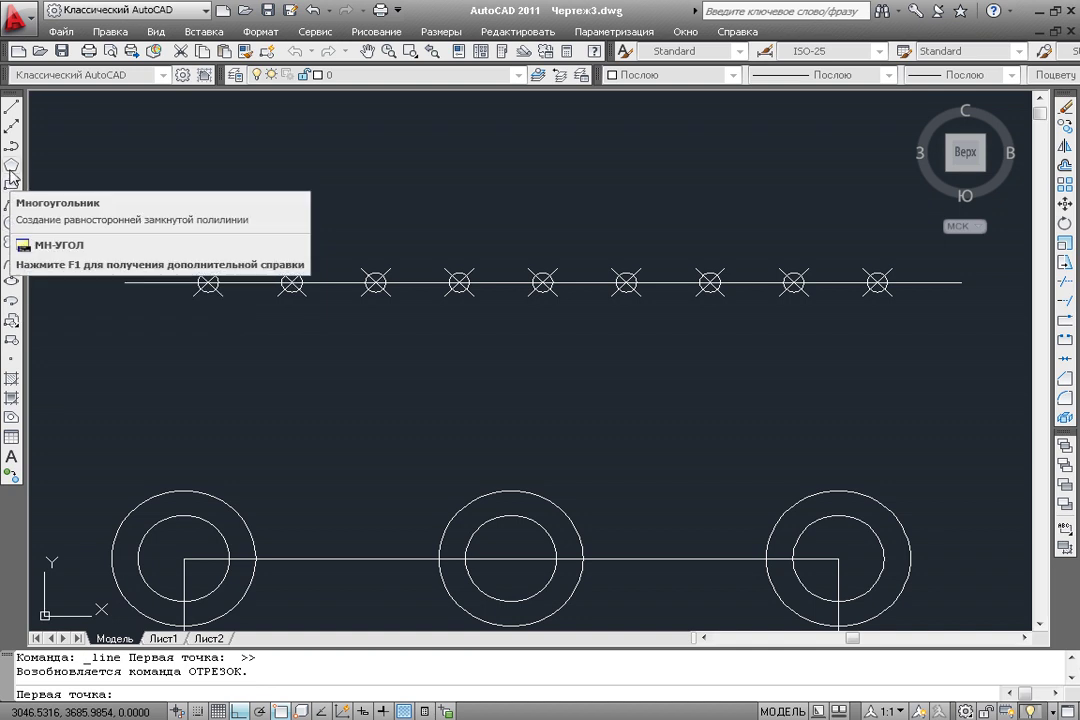
- Draw a radius-10 circle centred on the divided line's left endpoint
left_click(11, 222)
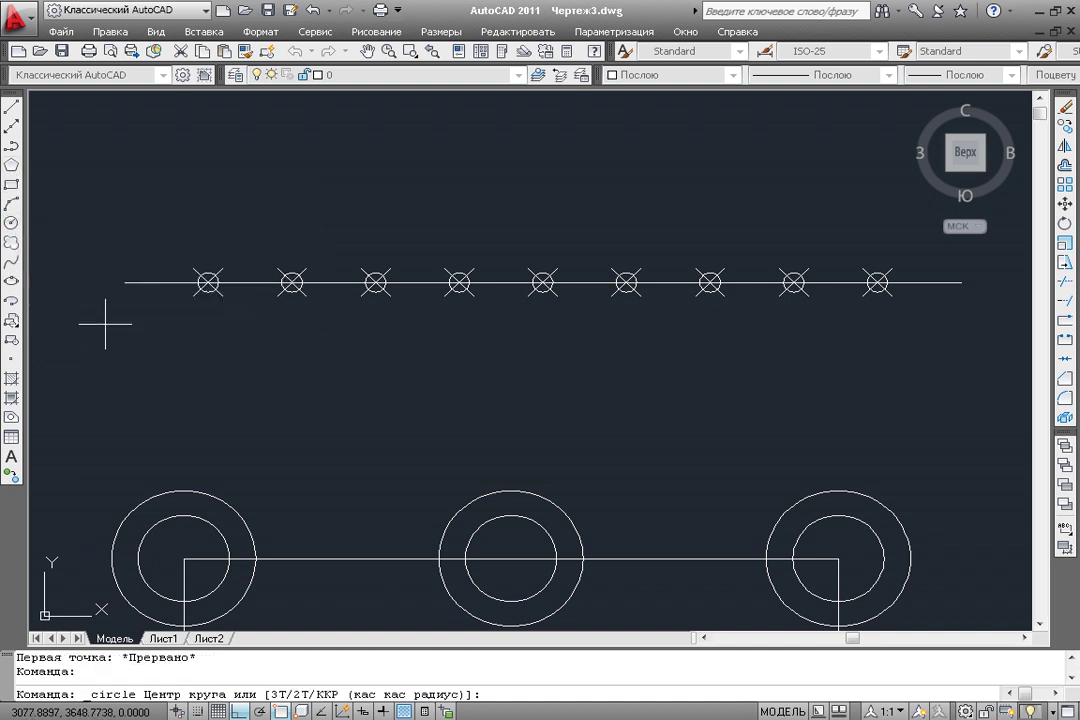
left_click(125, 283)
type("10")
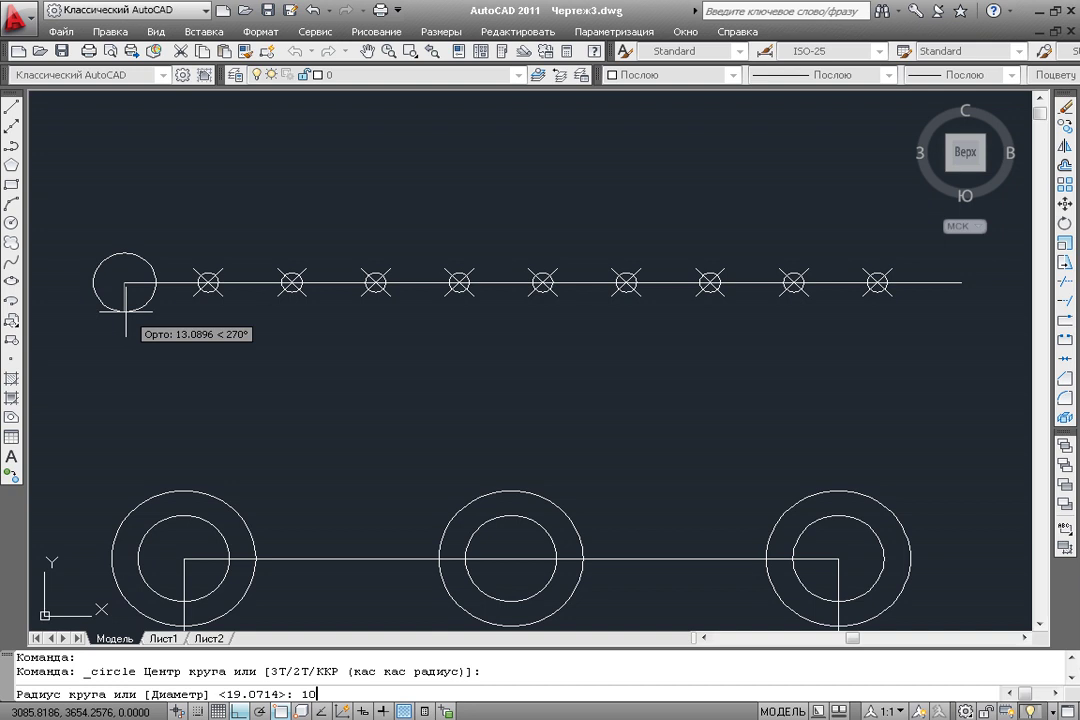
key("Return")
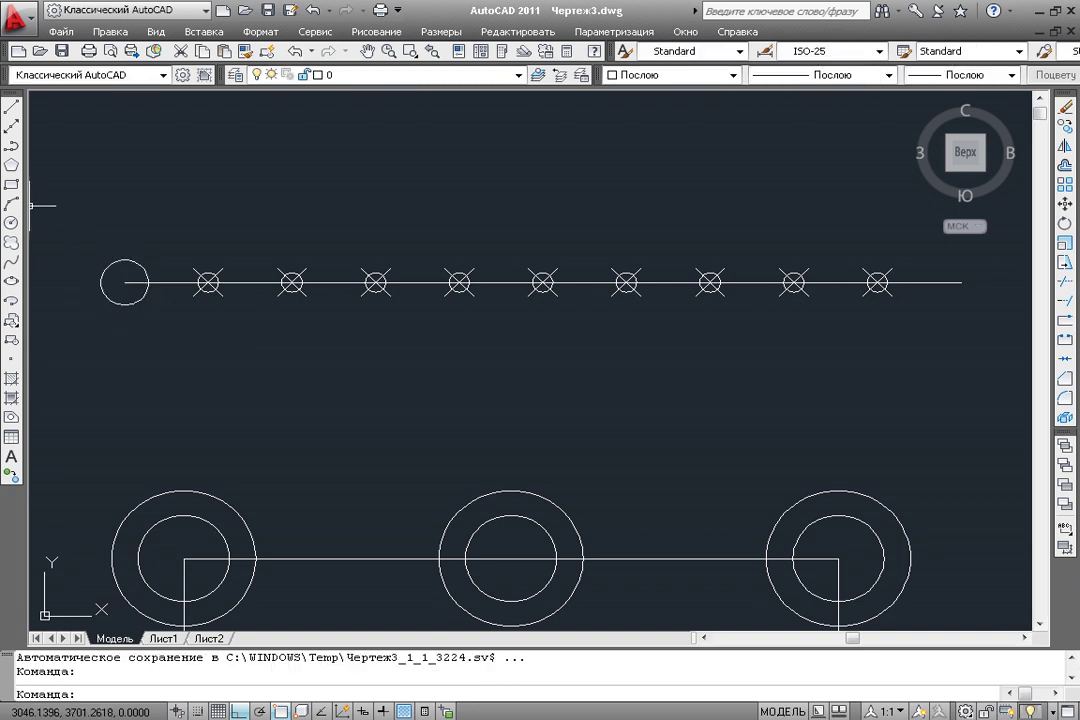
left_click(12, 165)
type("5")
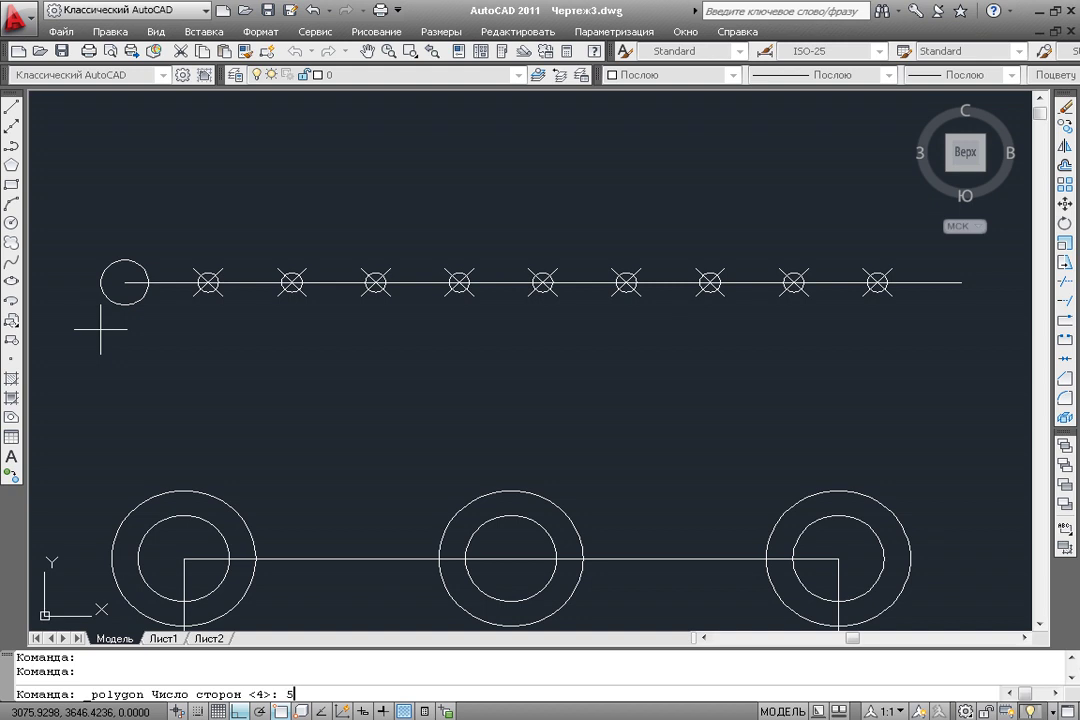
- Draw a five-sided pentagon of radius 10 inscribed in the small circle at the line's left end
key("Return")
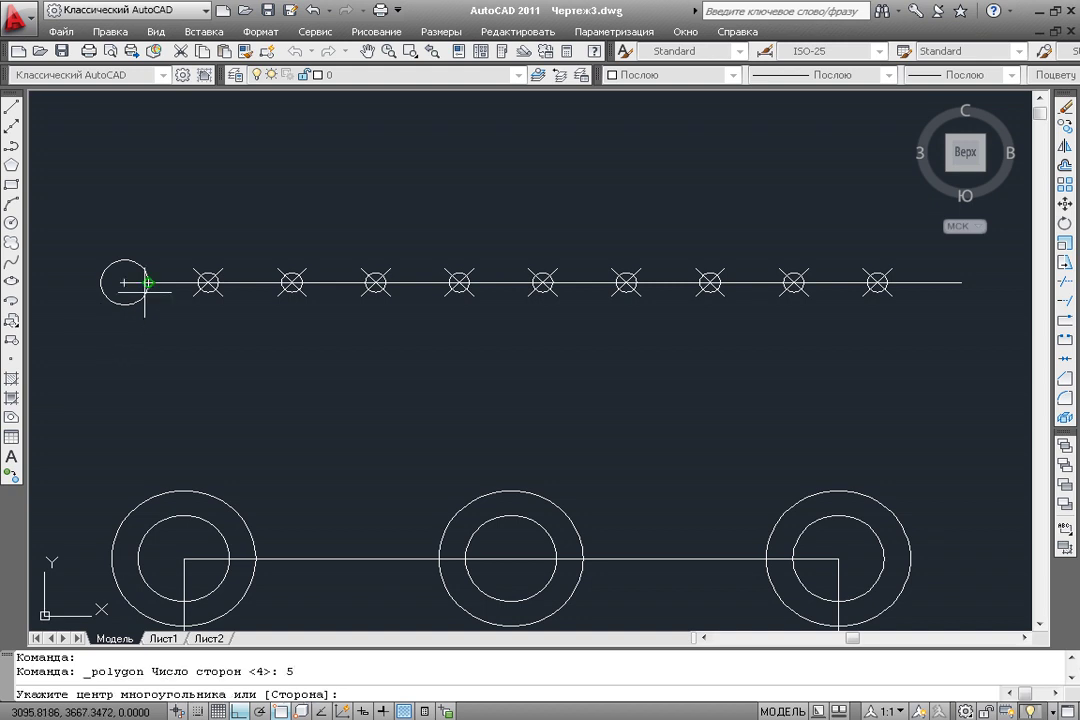
scroll(124, 281, "up", 2)
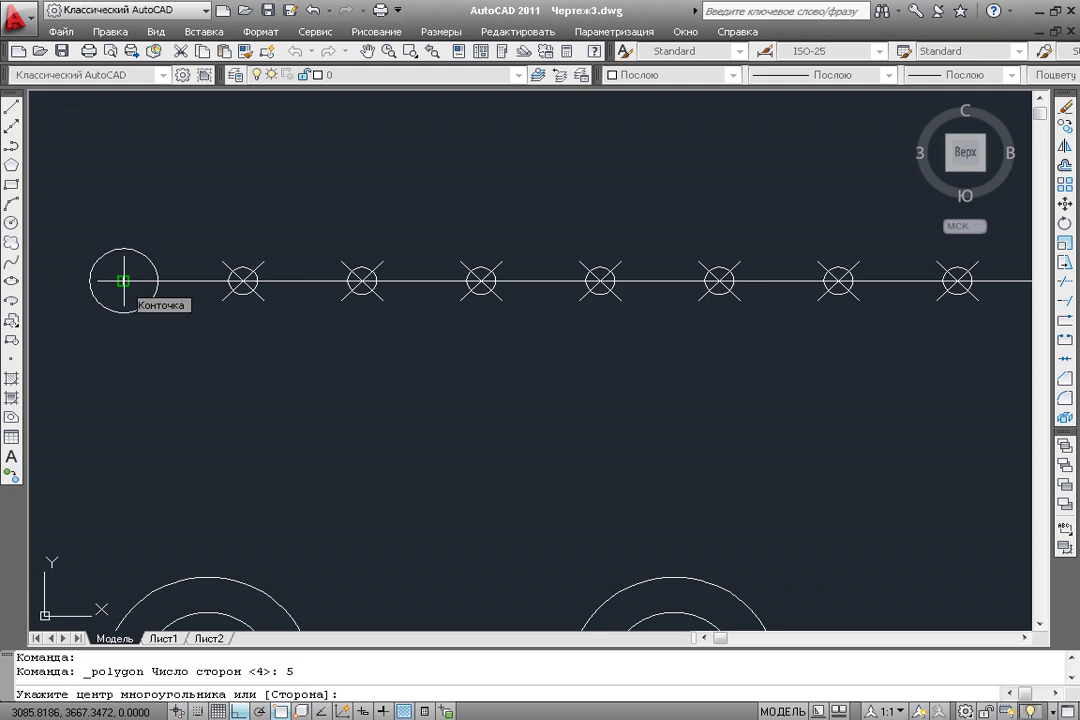
left_click(124, 281)
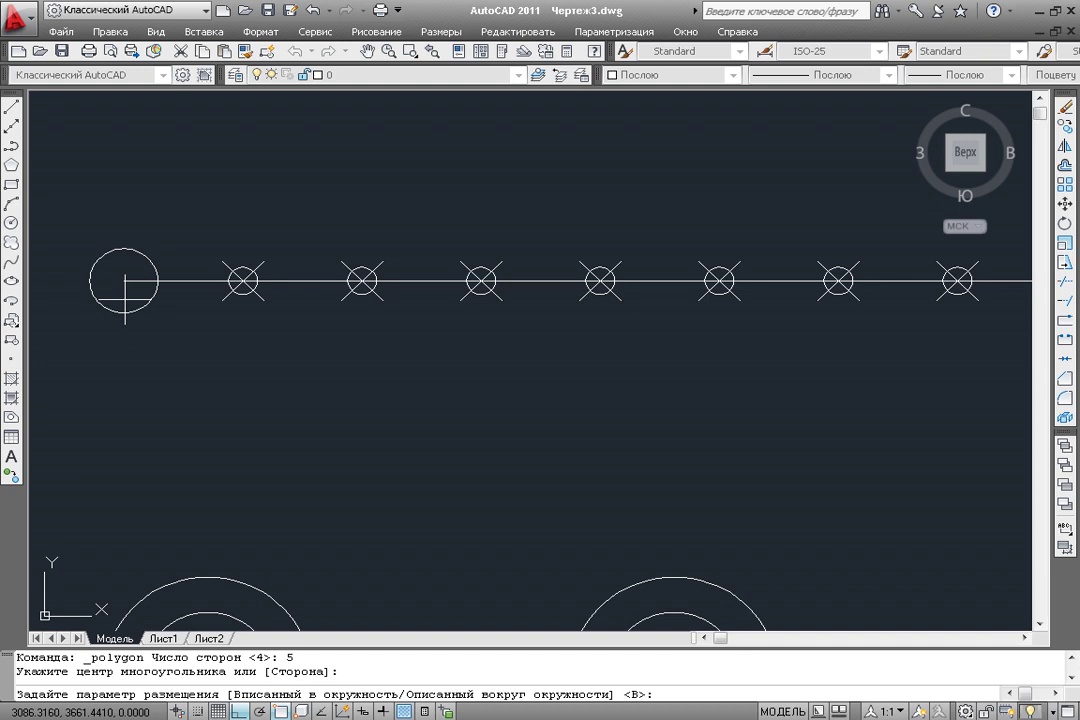
key("Return")
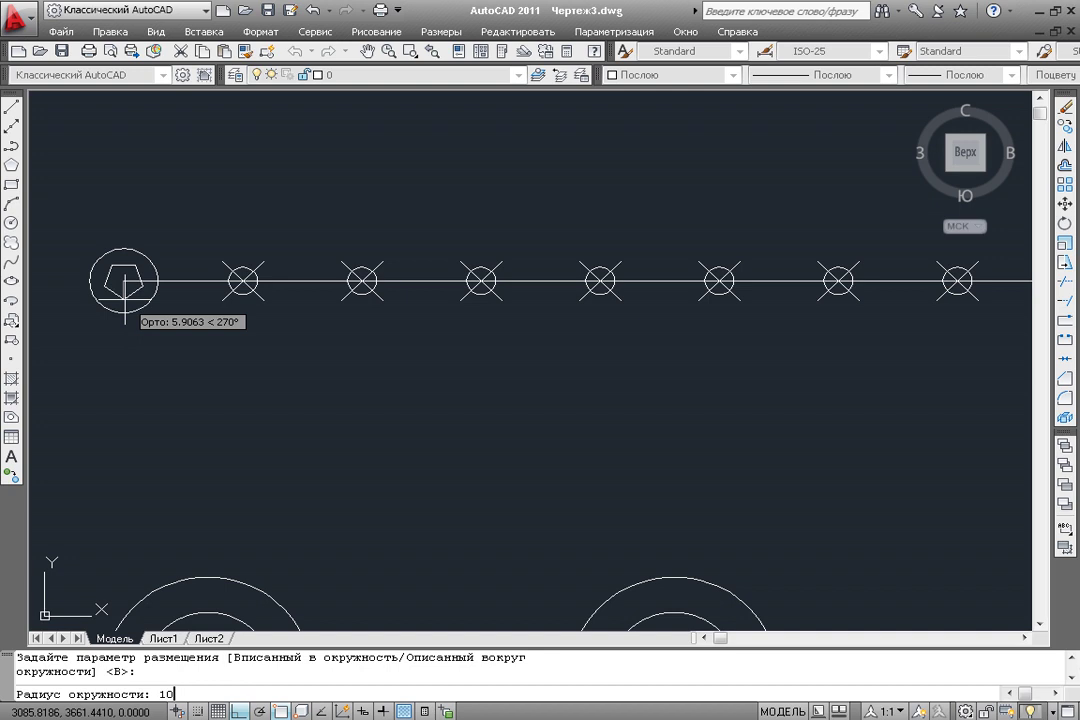
key("Return")
scroll(164, 306, "up", 3)
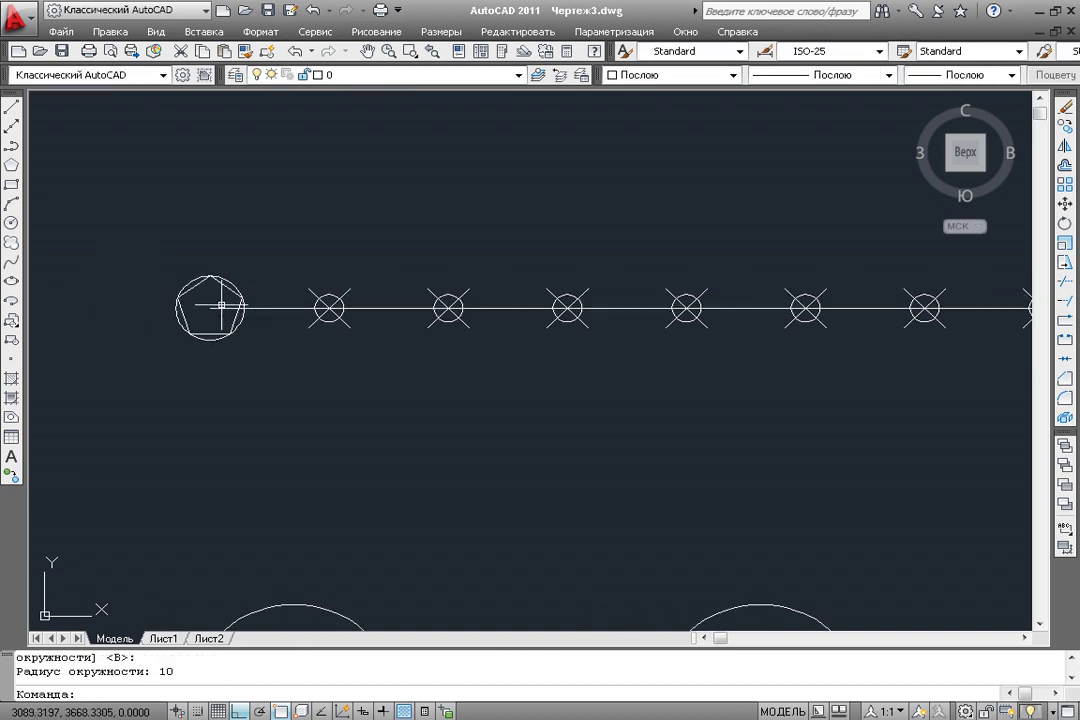
scroll(288, 310, "down", 1)
scroll(205, 309, "down", 1)
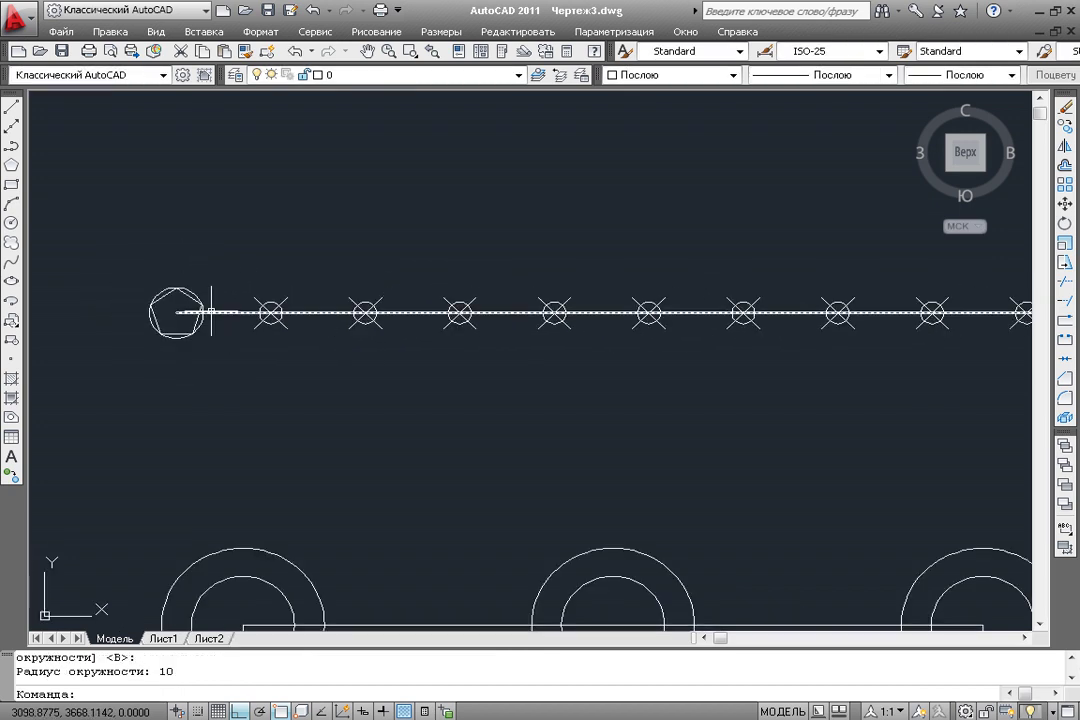
scroll(215, 325, "down", 1)
scroll(221, 328, "up", 2)
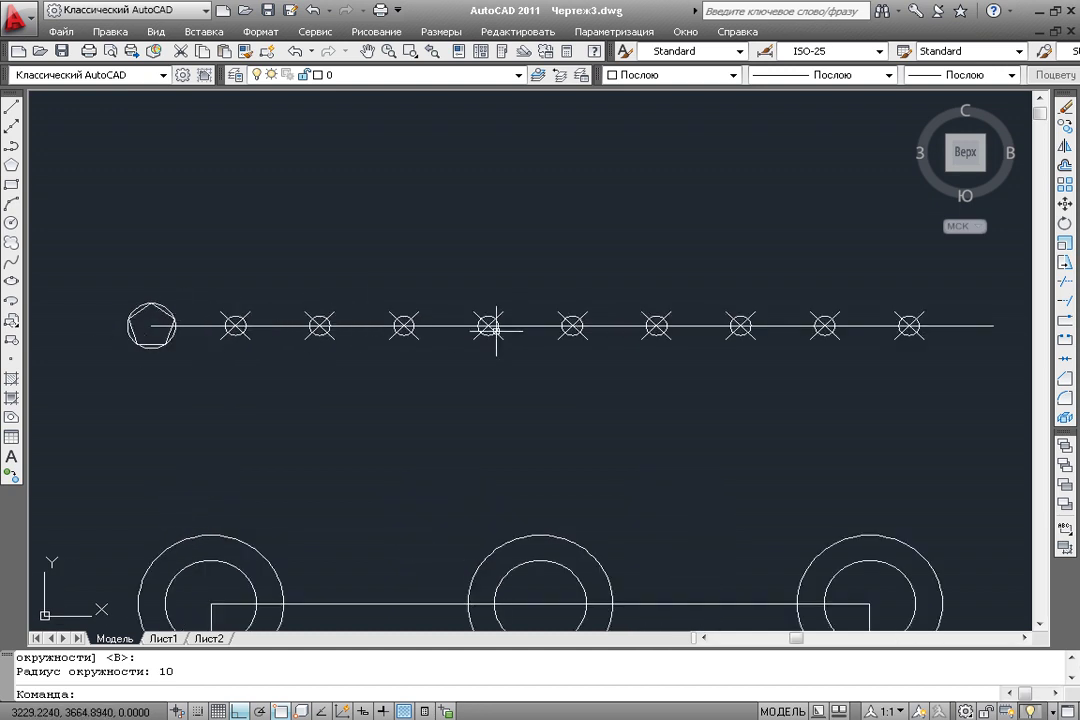
mouse_move(965, 152)
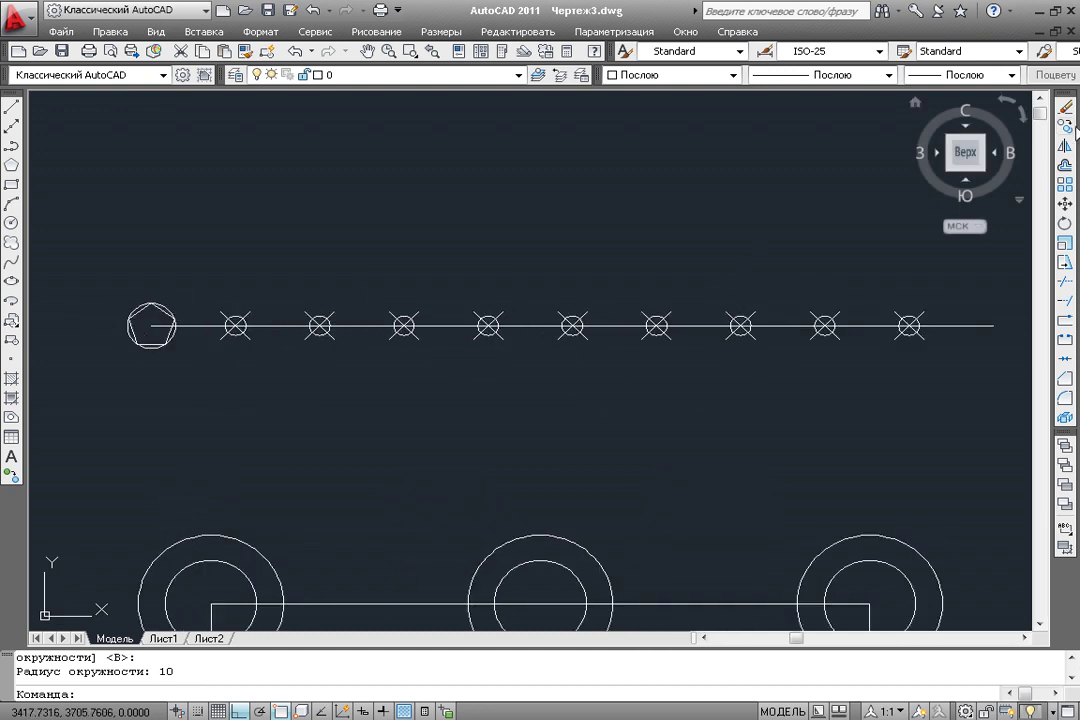
left_click(1066, 126)
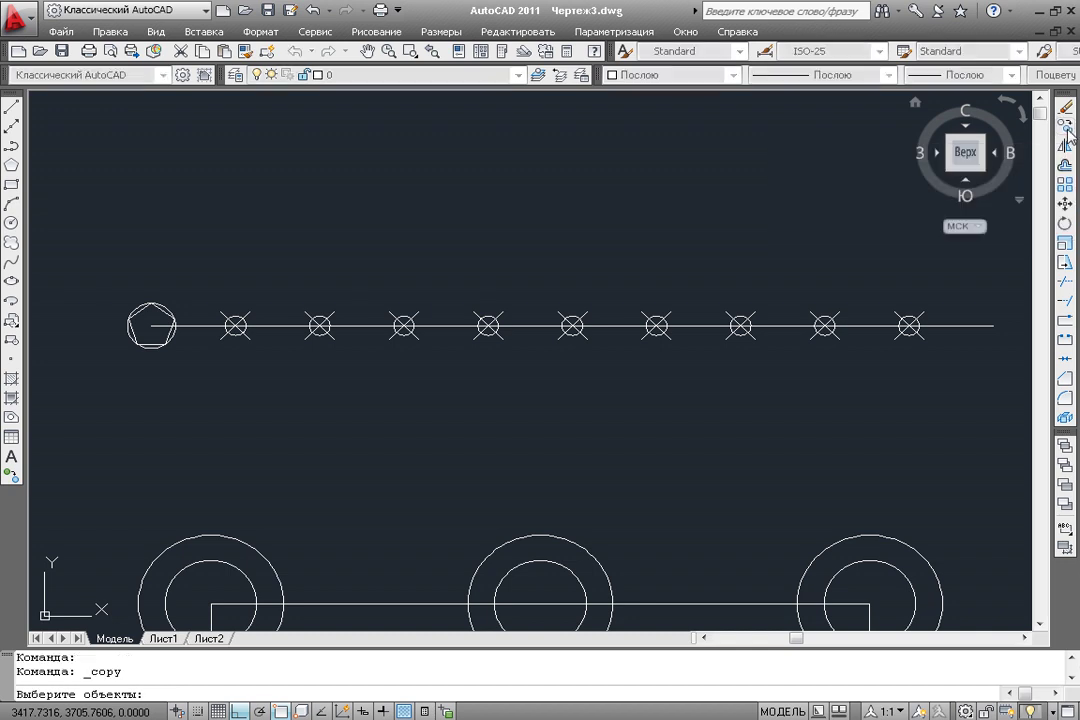
- Select the left-end circle and pentagon for copying, with the base point at their centre
left_click(167, 296)
left_click(141, 314)
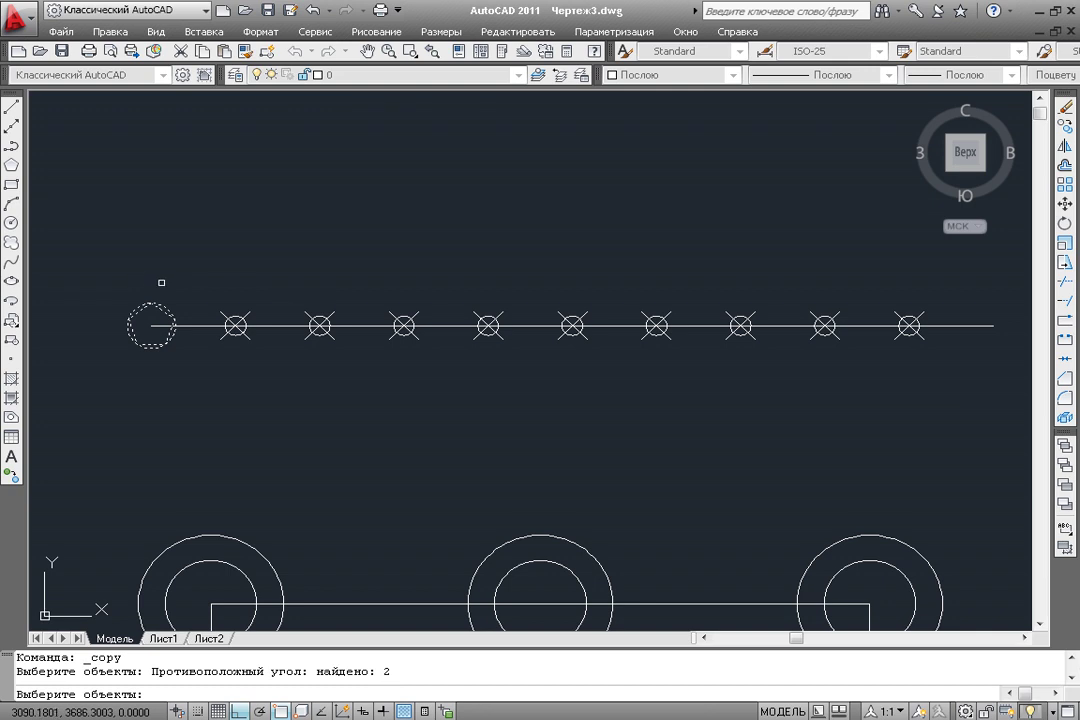
key("Return")
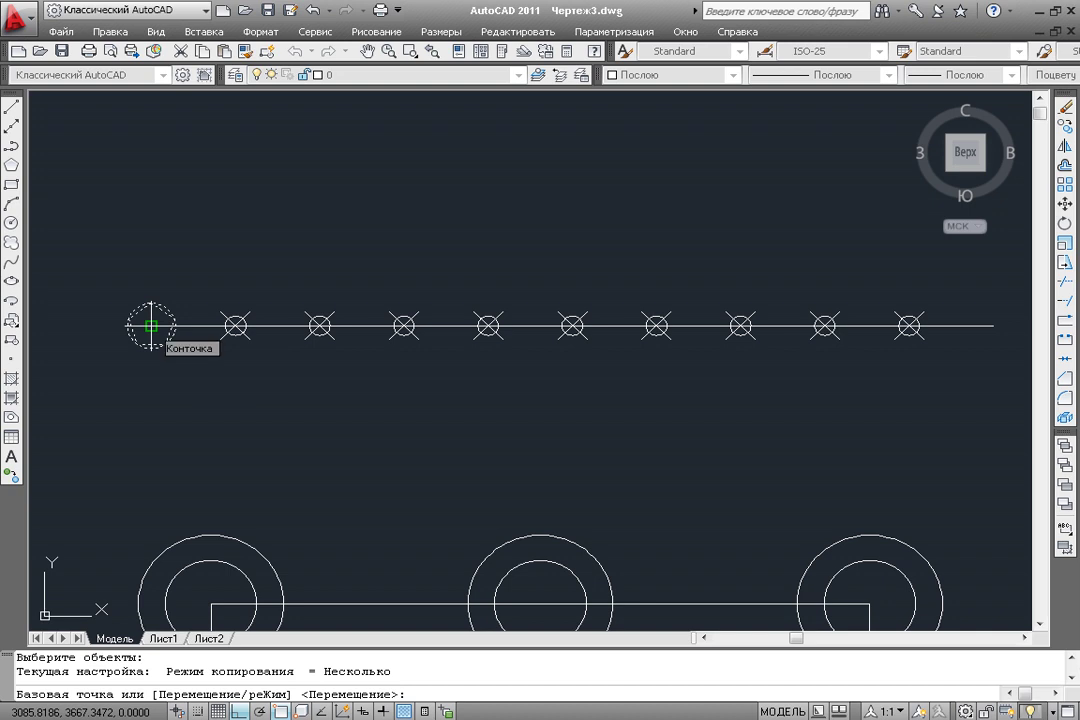
left_click(151, 325)
- Place circled-pentagon copies on all nine division points and the line's right end
left_click(235, 325)
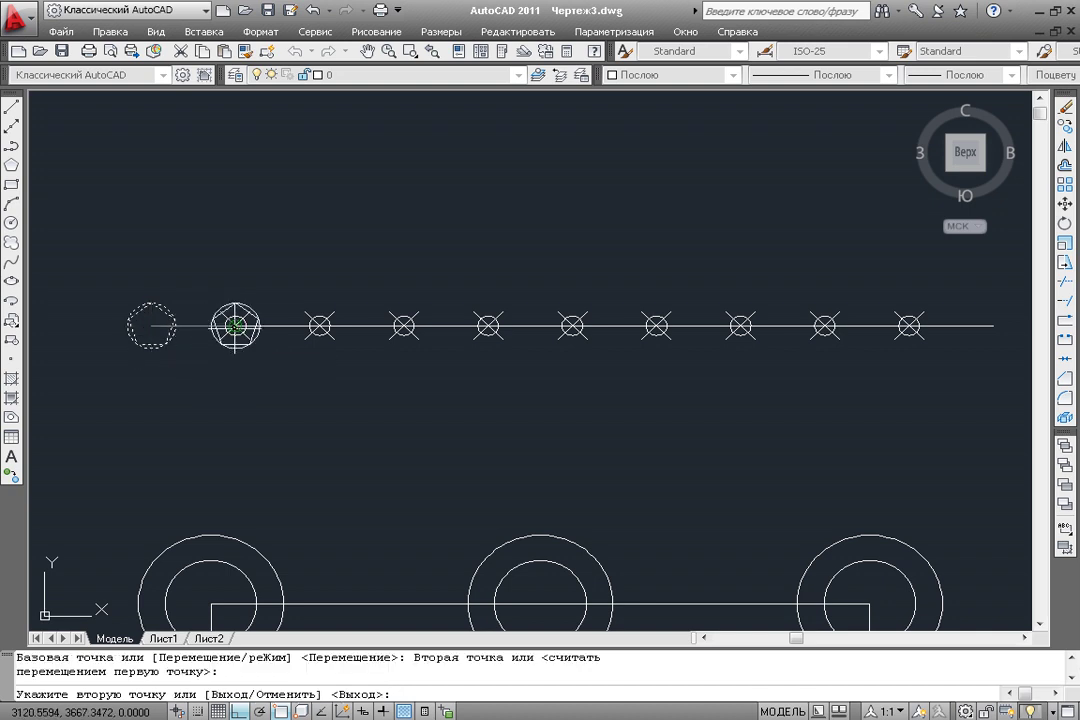
left_click(319, 325)
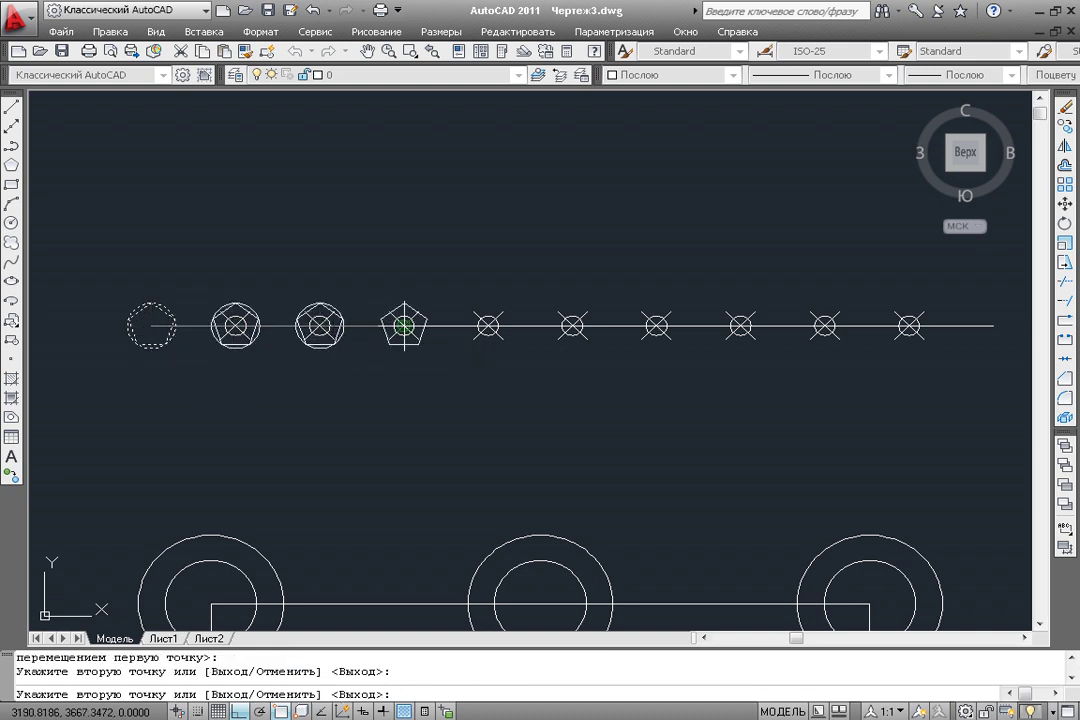
left_click(403, 325)
left_click(487, 325)
left_click(572, 325)
left_click(656, 325)
left_click(740, 325)
left_click(825, 325)
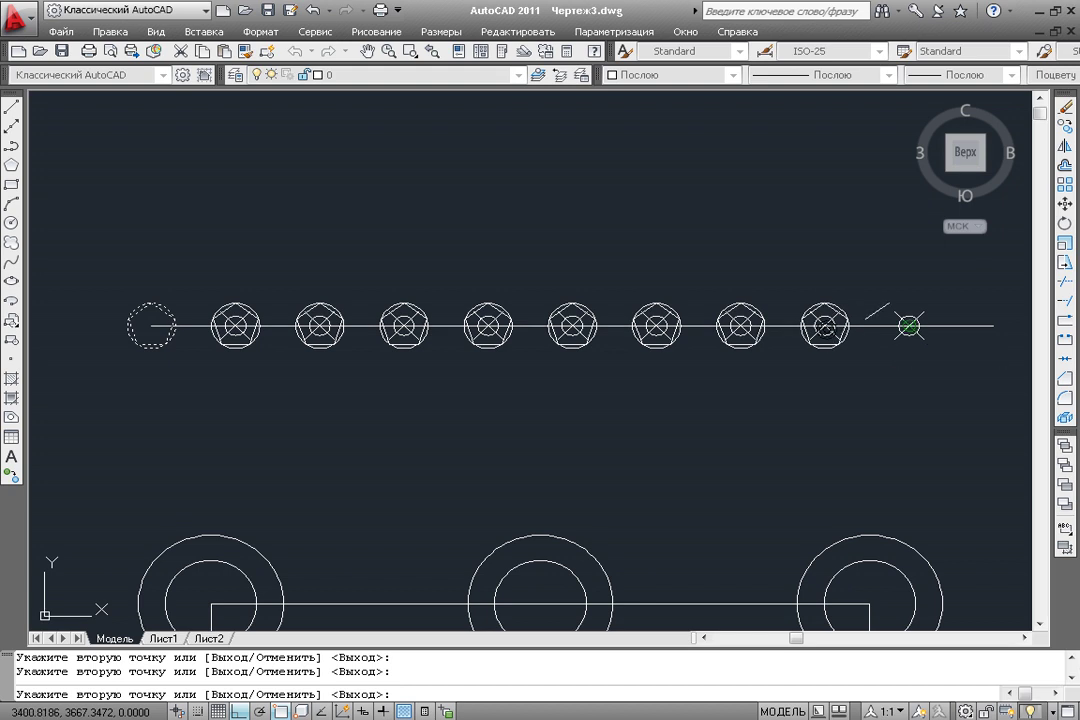
left_click(909, 325)
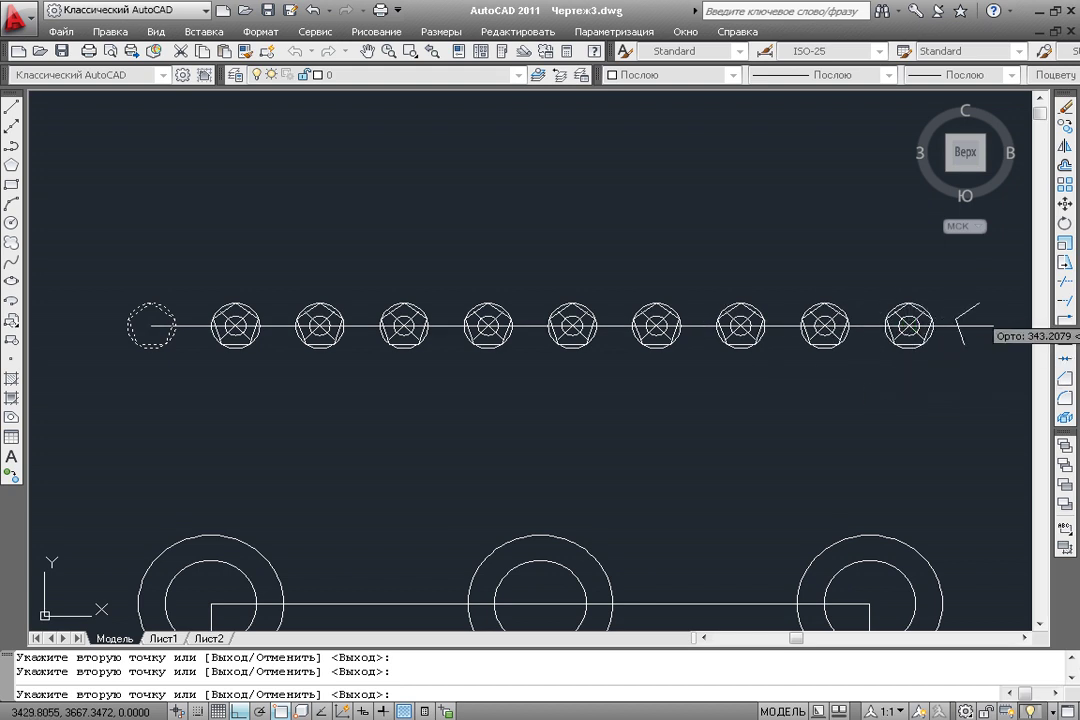
left_click(993, 325)
key("Return")
mouse_move(353, 358)
middle_mouse_down()
mouse_move(330, 405)
mouse_move(354, 414)
mouse_move(325, 424)
mouse_move(350, 425)
middle_mouse_up()
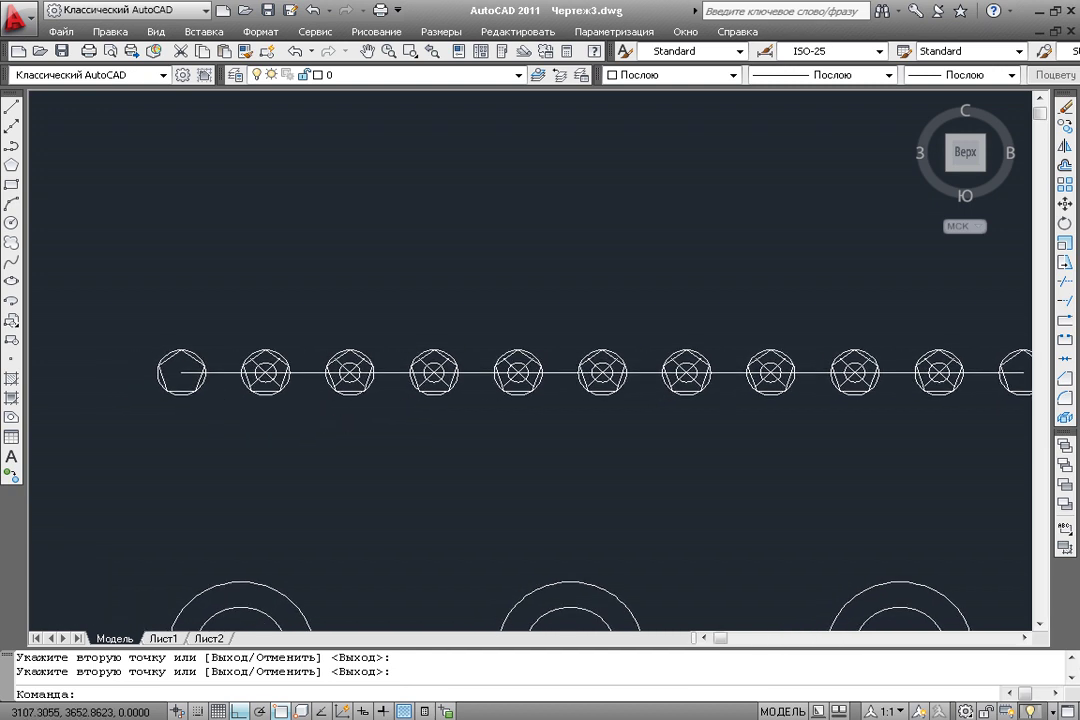
- Select the division-point markers inside the second through seventh circles
scroll(238, 408, "up", 2)
left_click(280, 357)
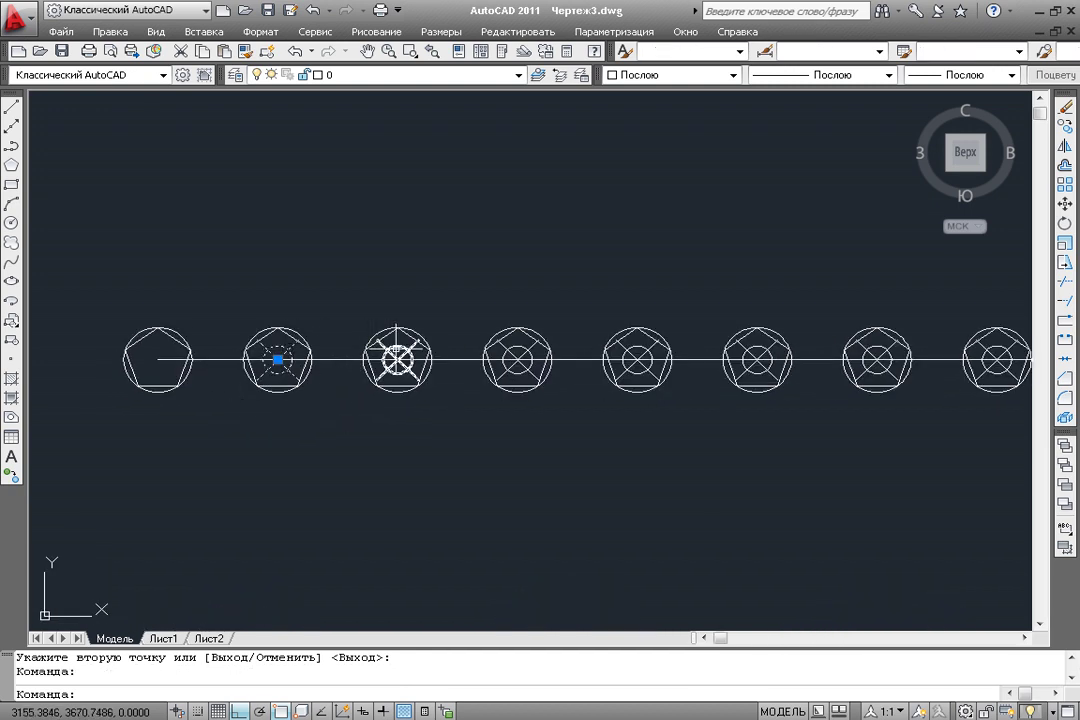
left_click(397, 357)
left_click(516, 358)
left_click(622, 346)
left_click(745, 350)
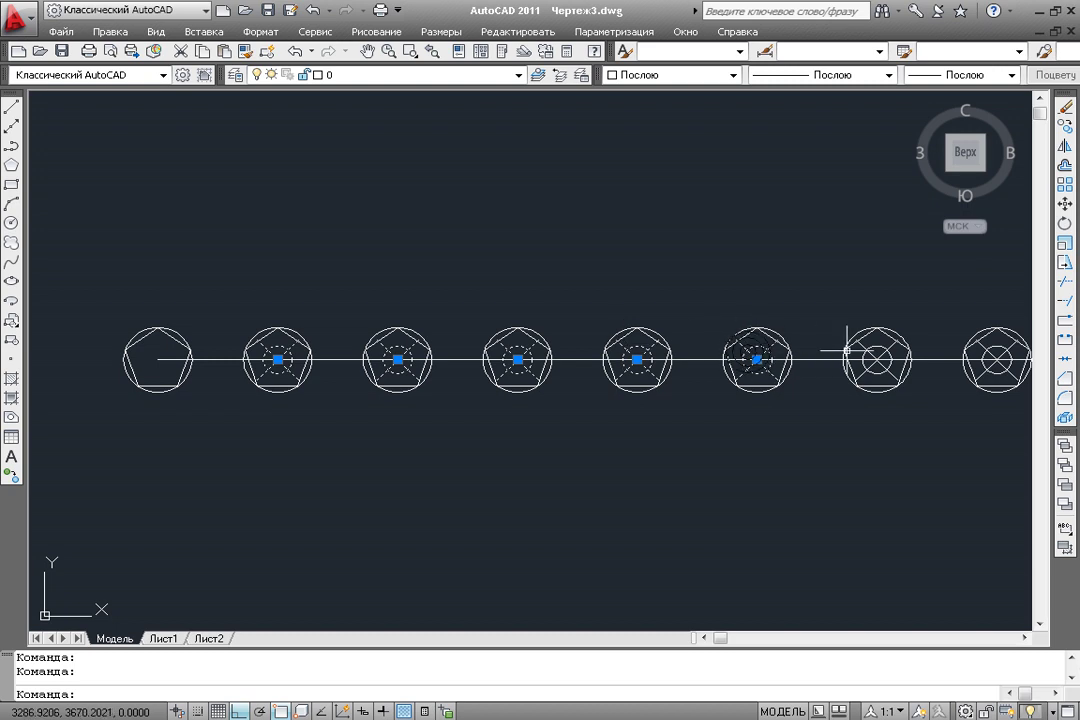
left_click(866, 356)
- Select the remaining markers and delete all nine division points
middle_click_drag(873, 360, 689, 360)
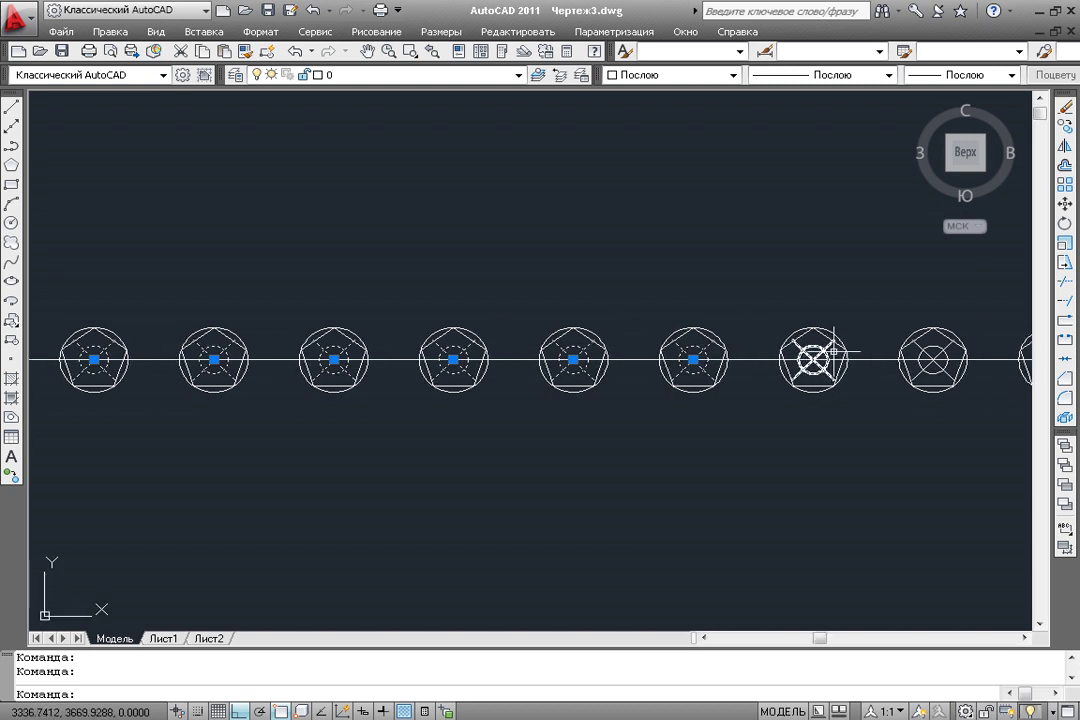
middle_click_drag(827, 348, 750, 352)
left_click(750, 355)
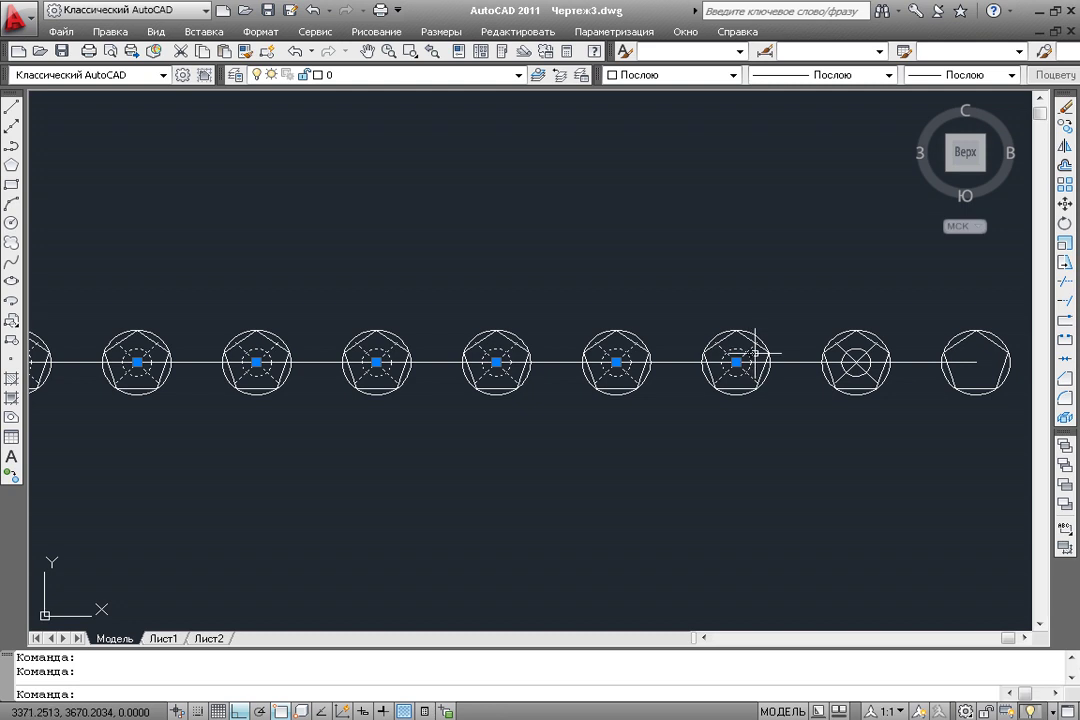
left_click(850, 357)
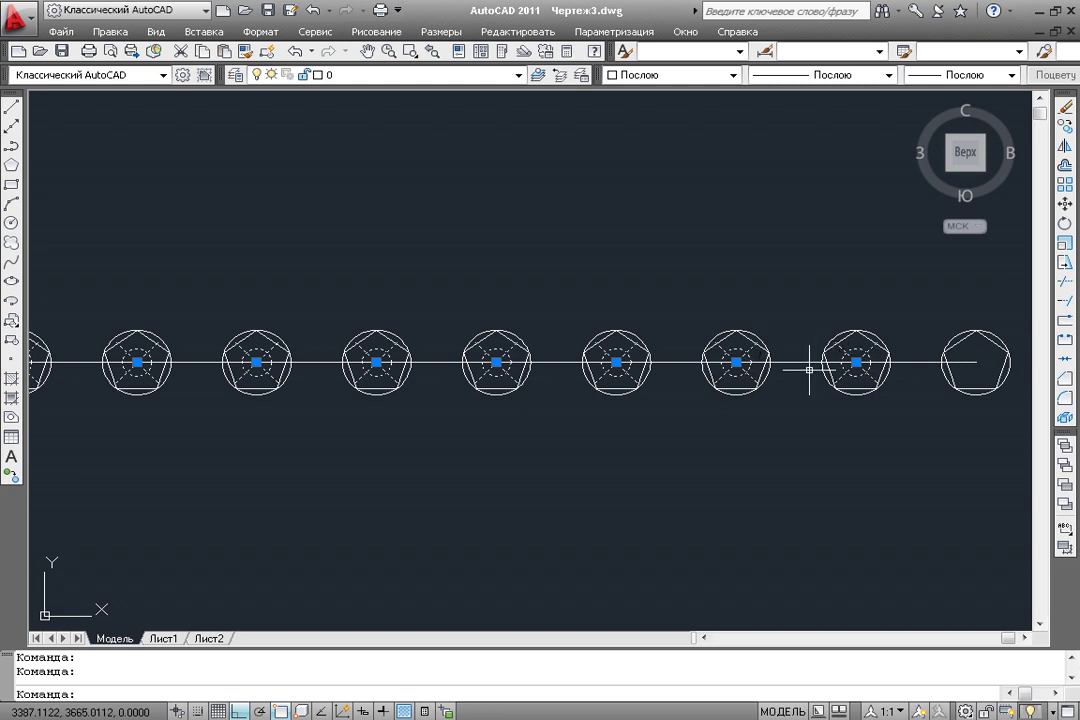
key("Delete")
scroll(424, 381, "down", 2)
middle_click_drag(424, 381, 475, 504)
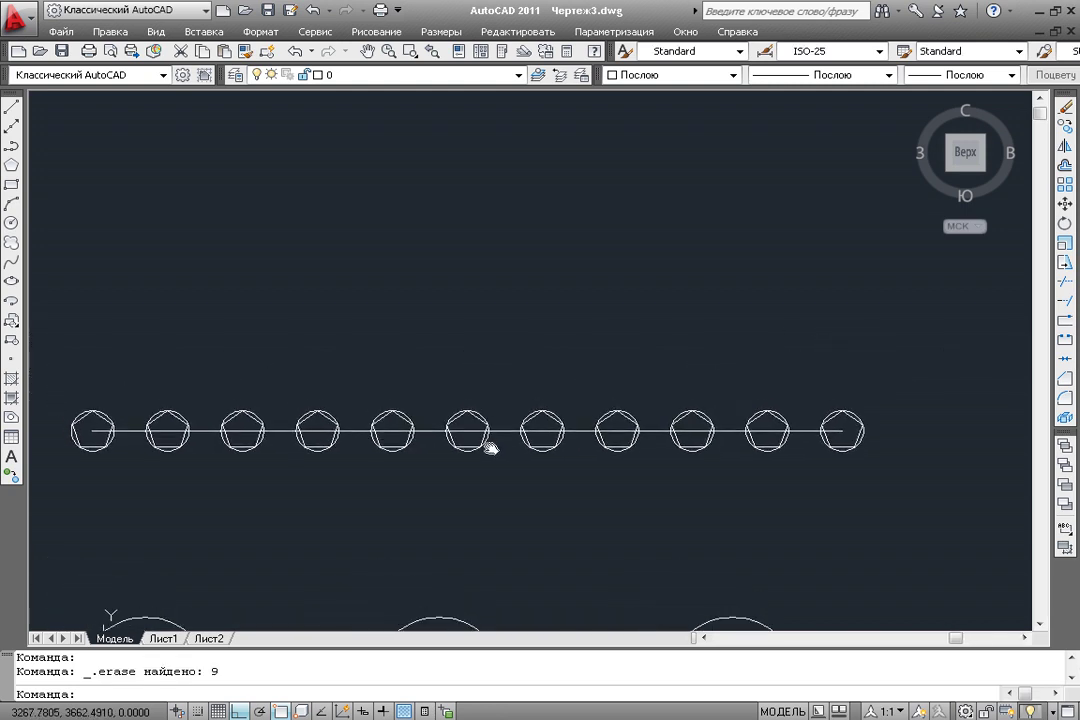
left_click(12, 108)
- Draw a 320-long horizontal line above the pentagon row
left_click(79, 394)
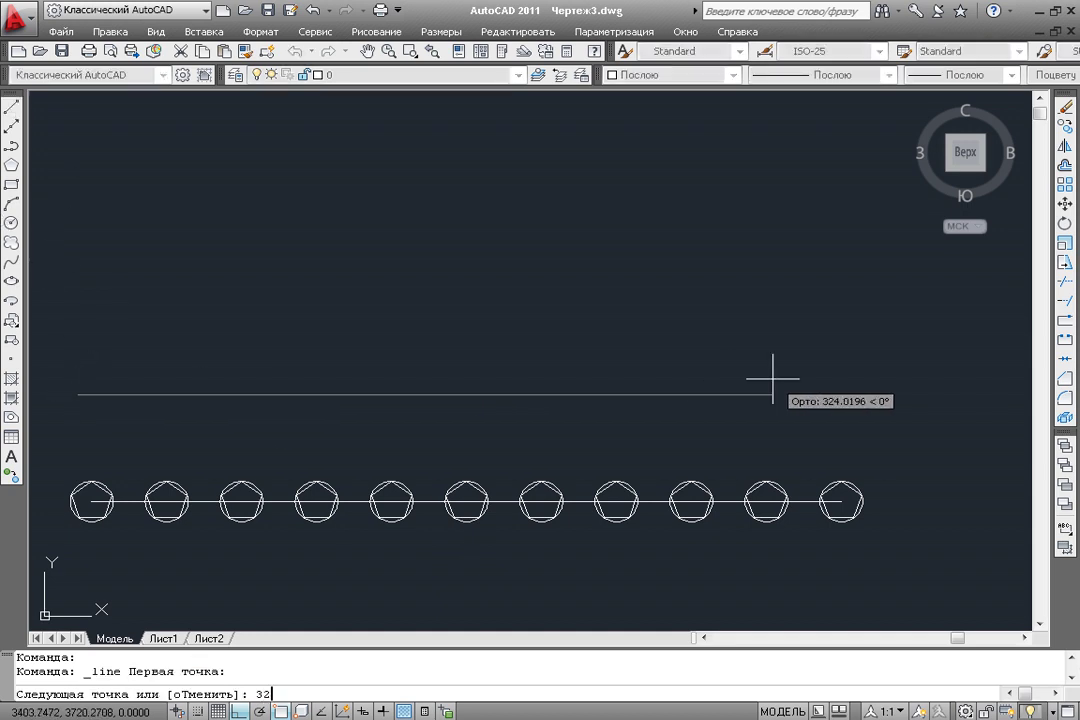
type("0")
key("Return")
key("Return")
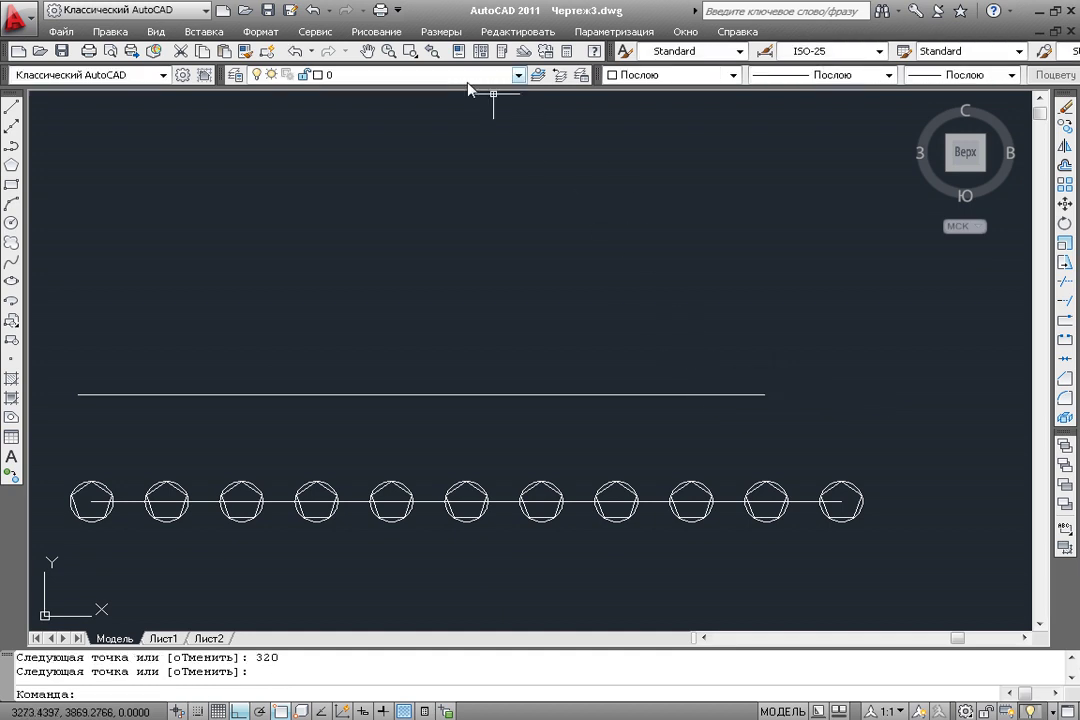
- Divide the new 320 line into 6 equal parts with point markers
left_click(375, 31)
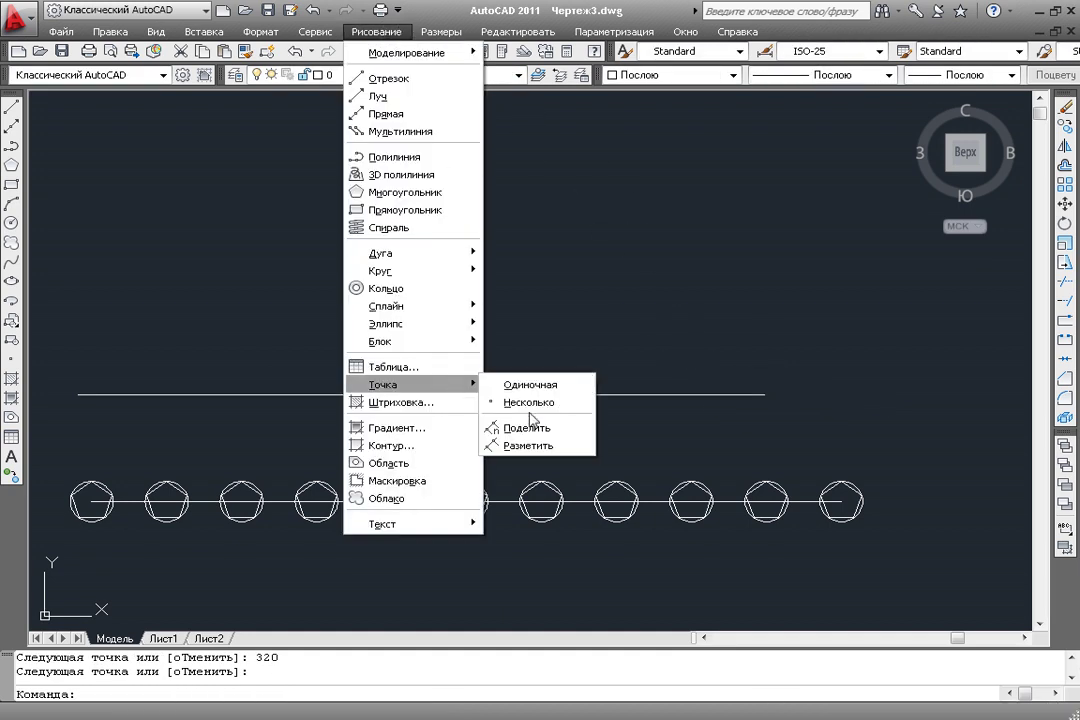
mouse_move(383, 384)
left_click(500, 424)
left_click(522, 396)
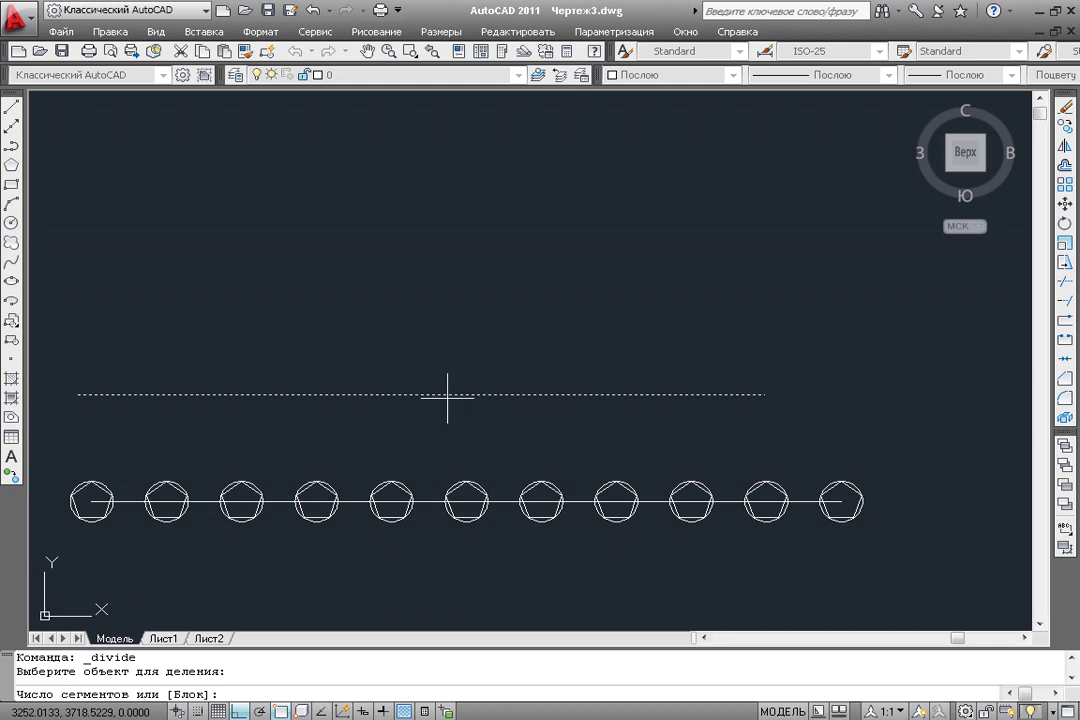
type("6")
key("Return")
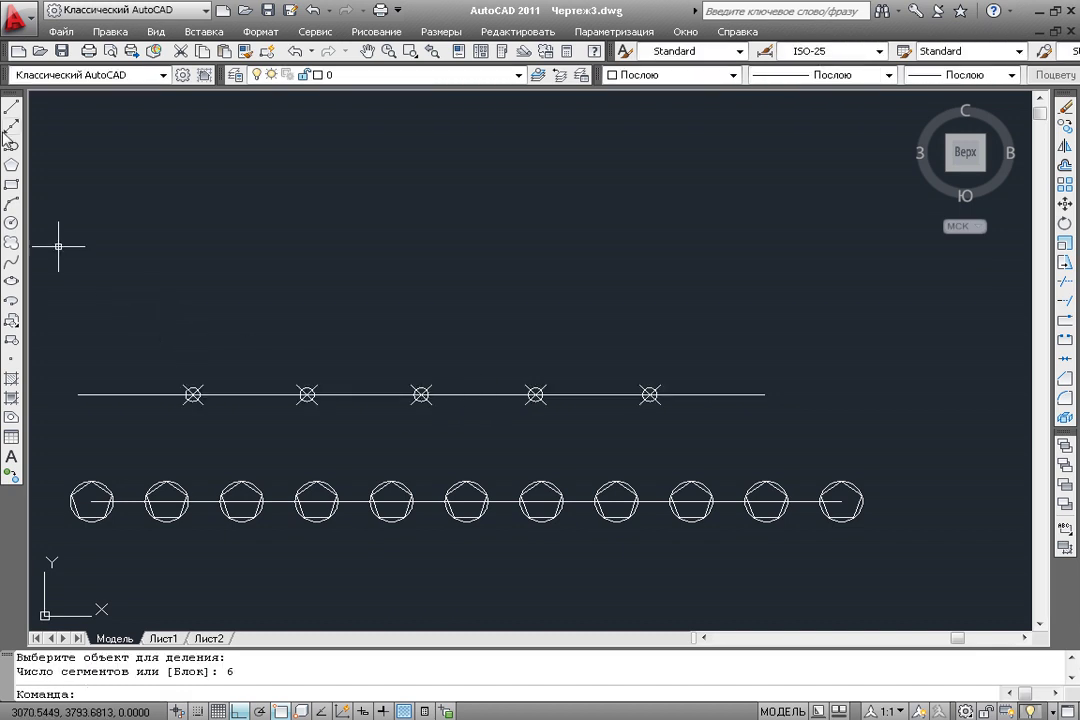
- Draw a 120-tall vertical line up from the divided line's left end
left_click(11, 106)
left_click(79, 395)
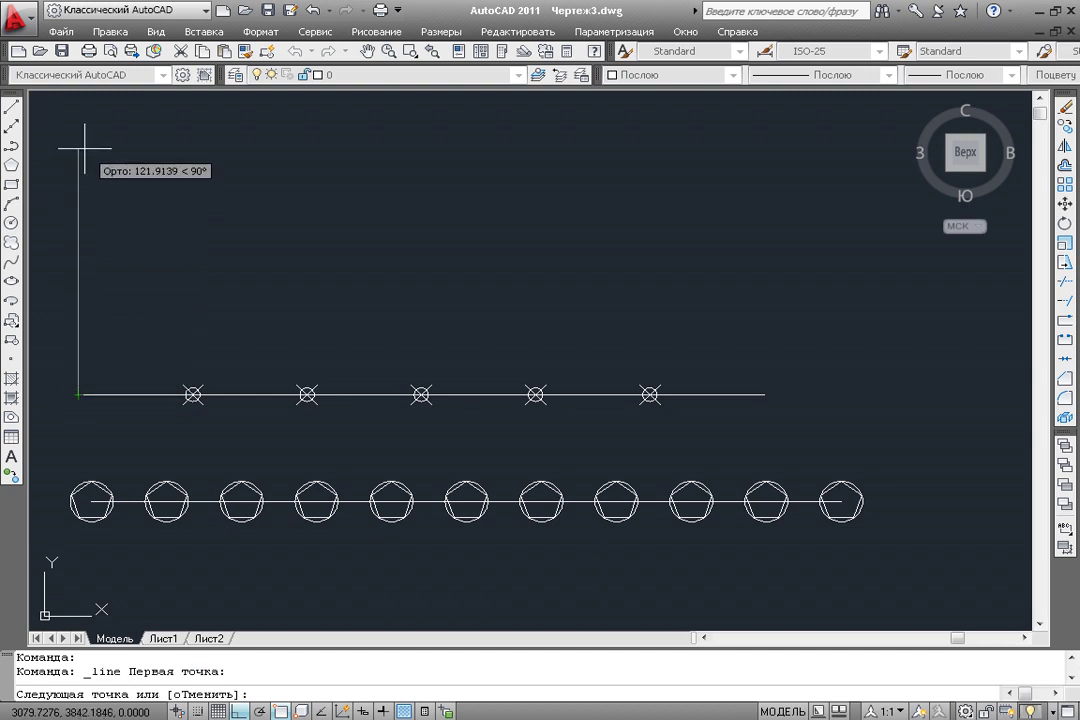
type("120")
key("Return")
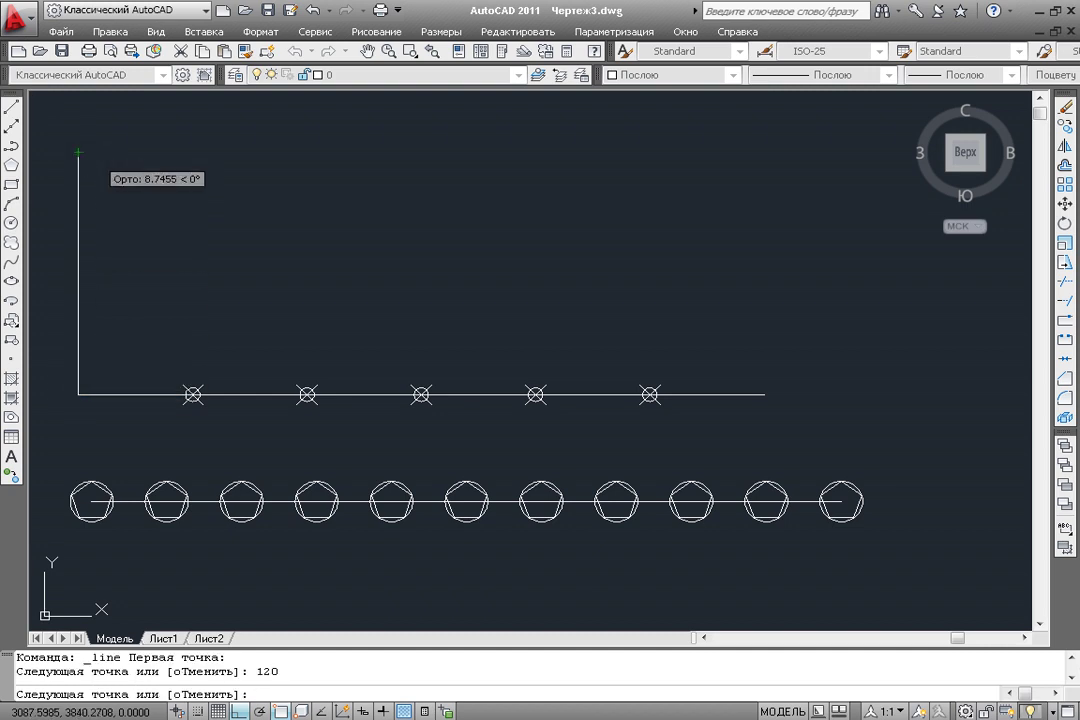
key("Return")
mouse_move(1065, 127)
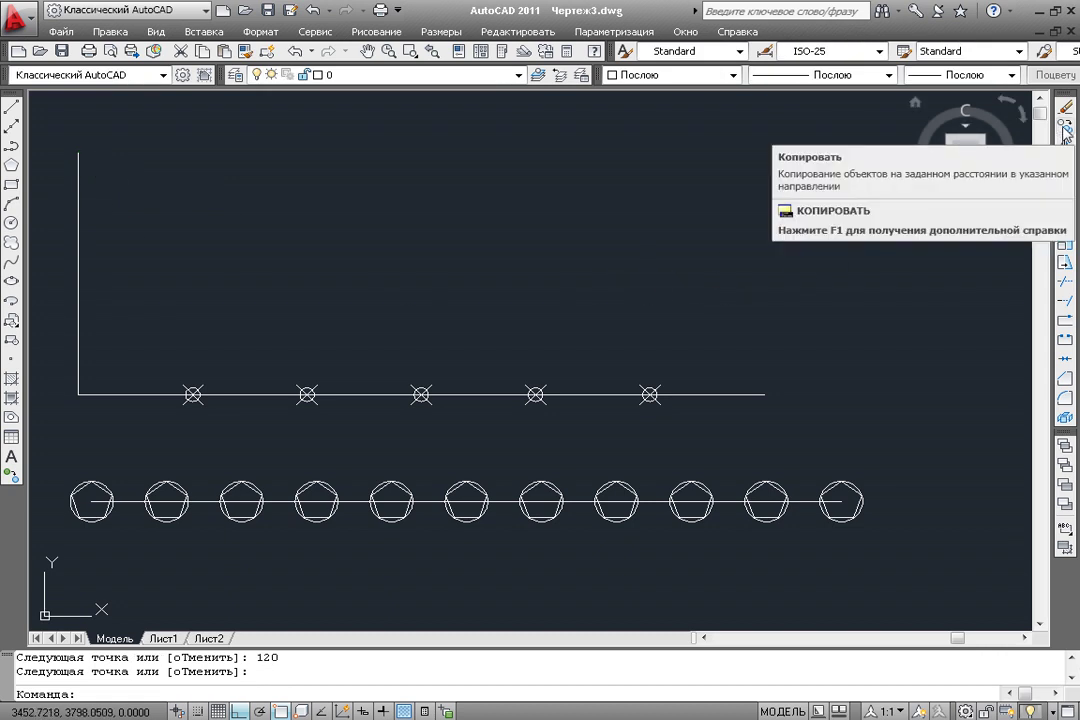
- Copy the vertical line onto the five division points and the right end
left_click(1066, 133)
left_click(97, 198)
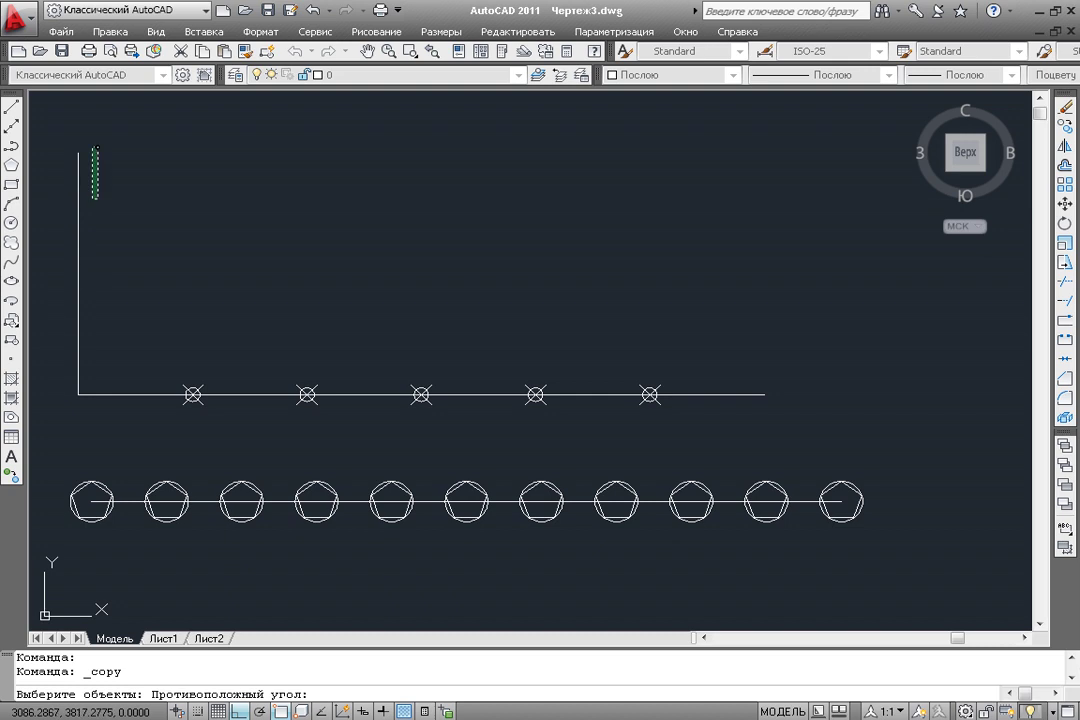
left_click(45, 240)
key("Return")
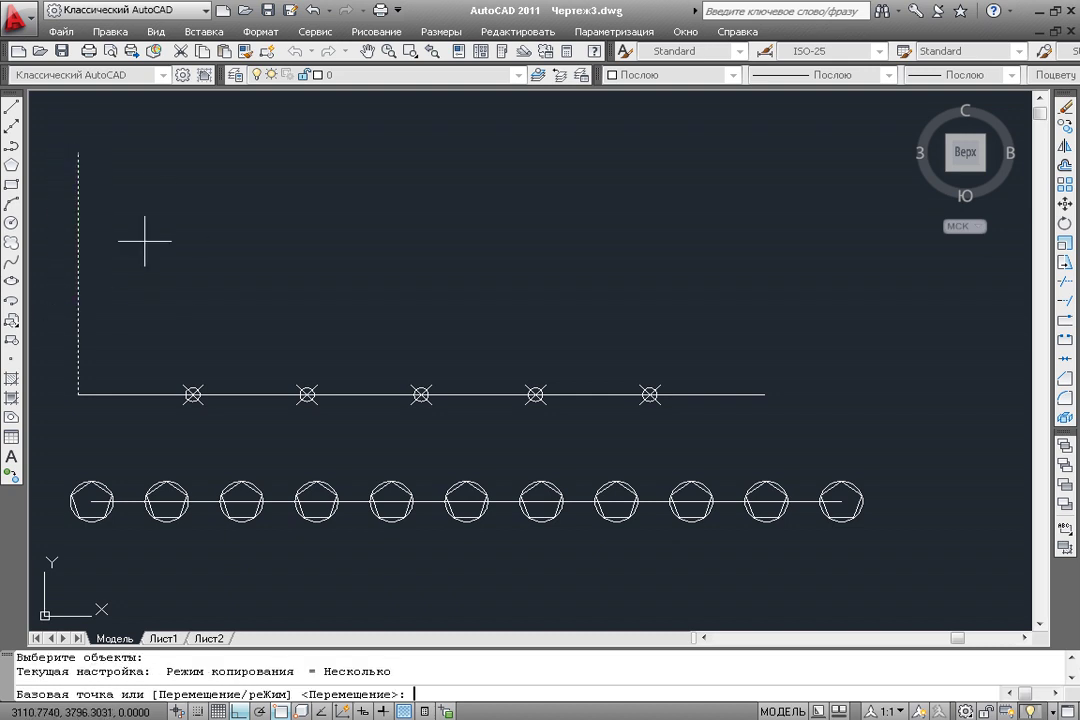
left_click(78, 395)
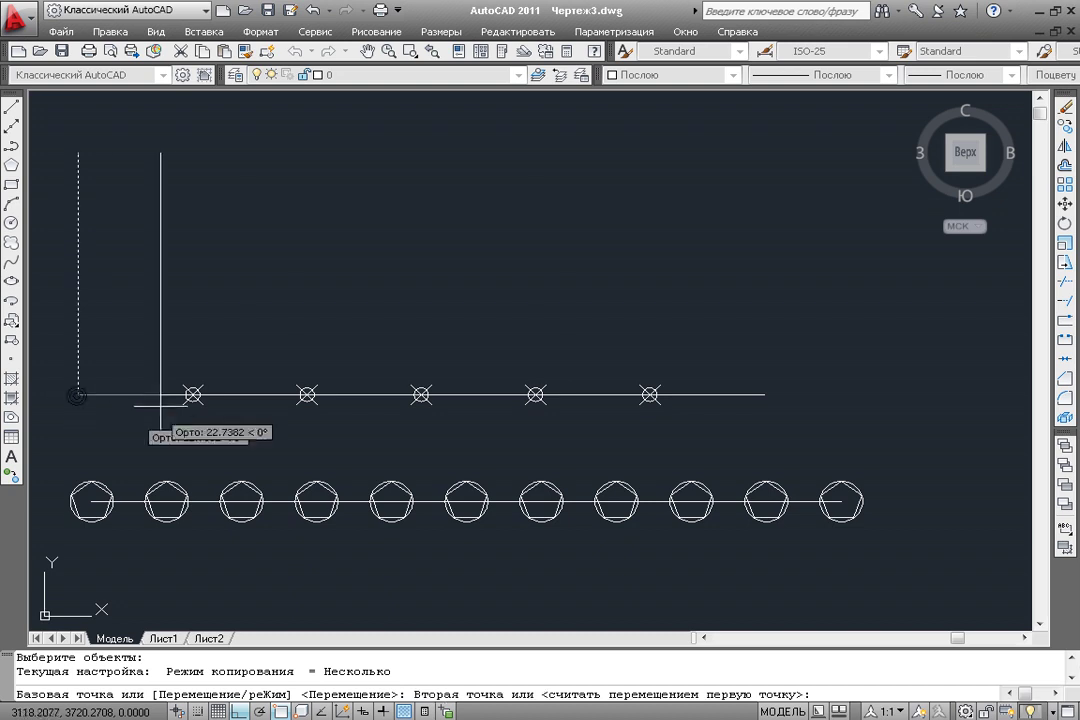
left_click(193, 395)
left_click(307, 395)
left_click(421, 395)
left_click(536, 395)
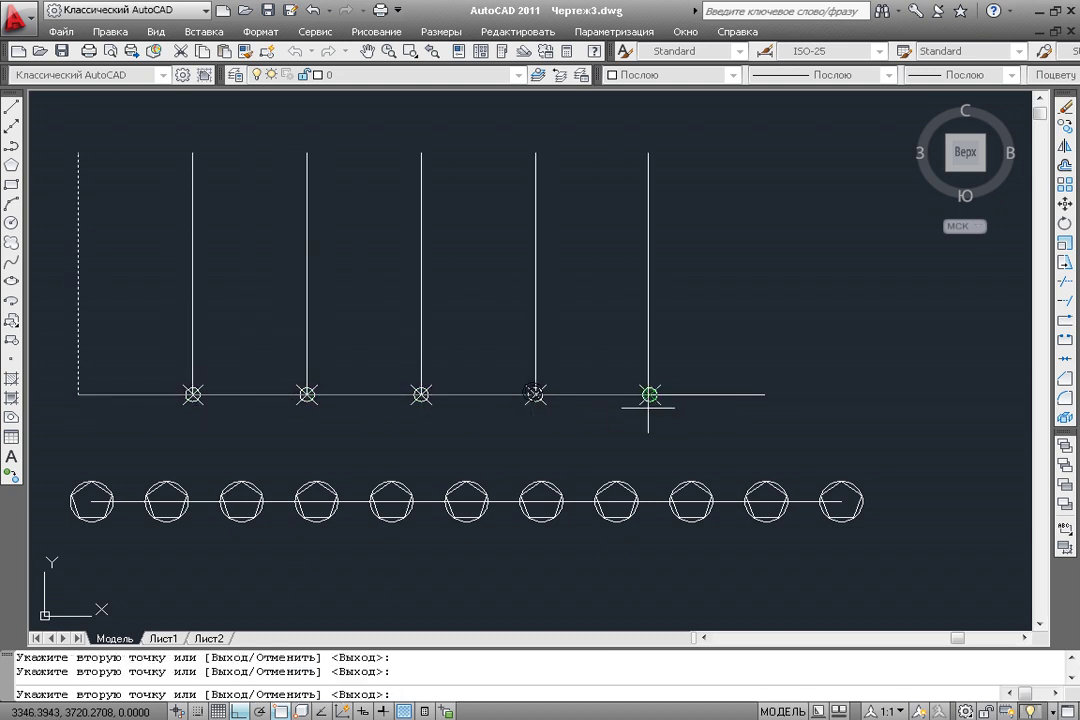
left_click(650, 395)
left_click(765, 395)
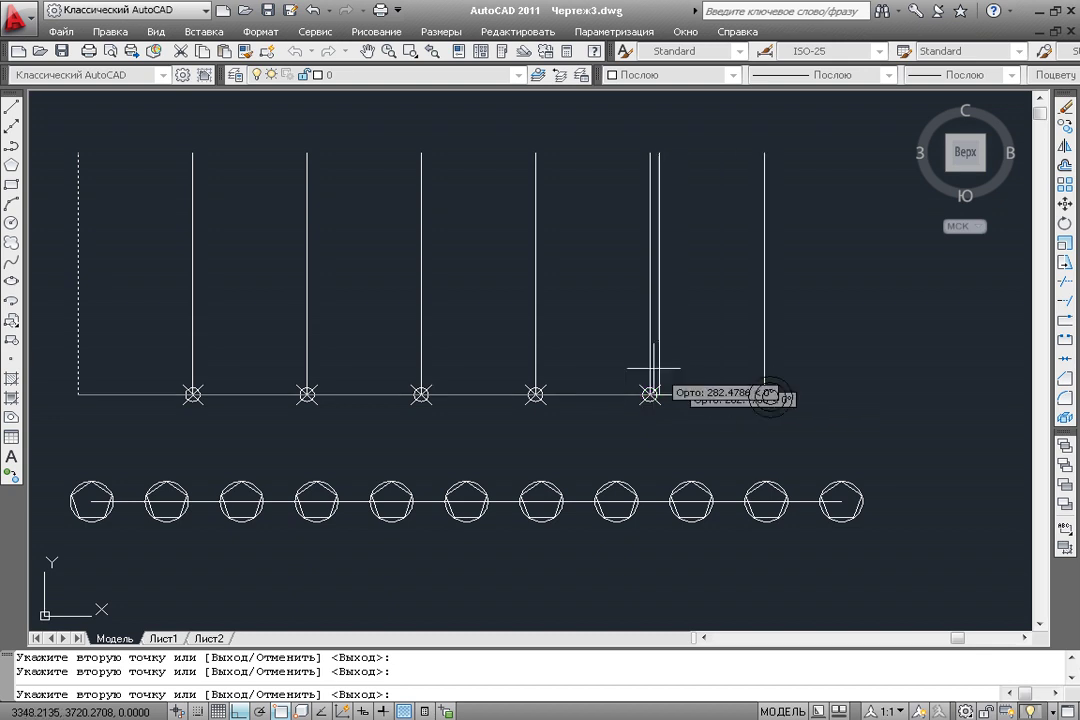
key("Return")
mouse_move(308, 262)
middle_mouse_down()
mouse_move(339, 285)
mouse_move(369, 336)
middle_mouse_up()
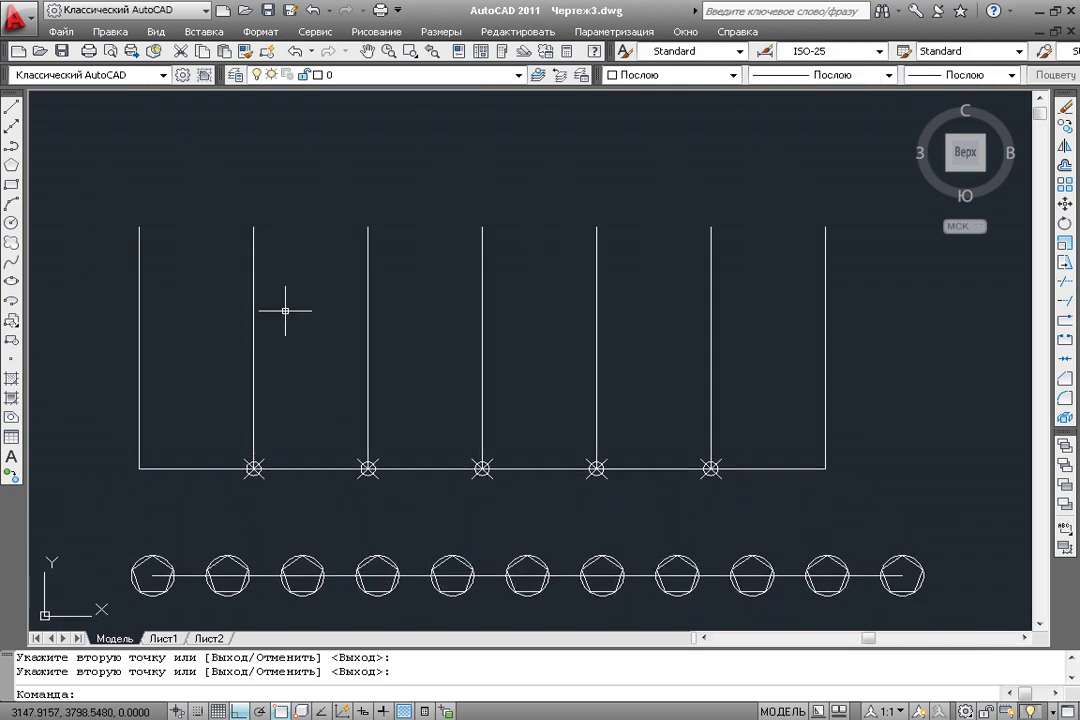
- Close the top of the leftmost bay with a horizontal line
left_click(13, 115)
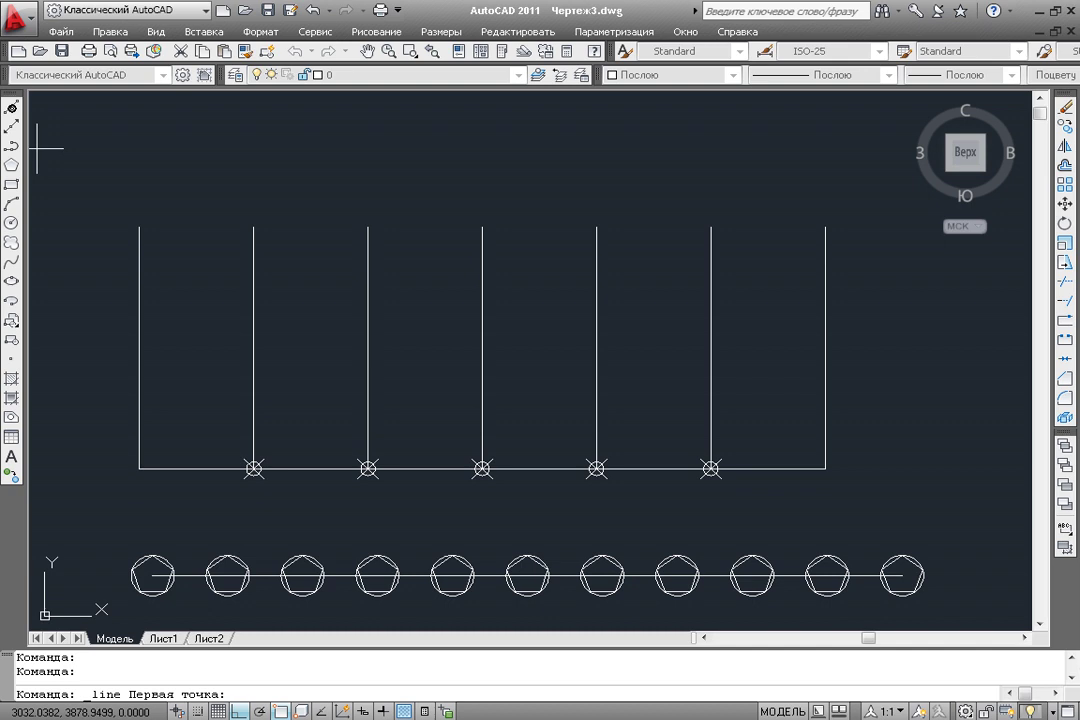
left_click(140, 228)
left_click(253, 228)
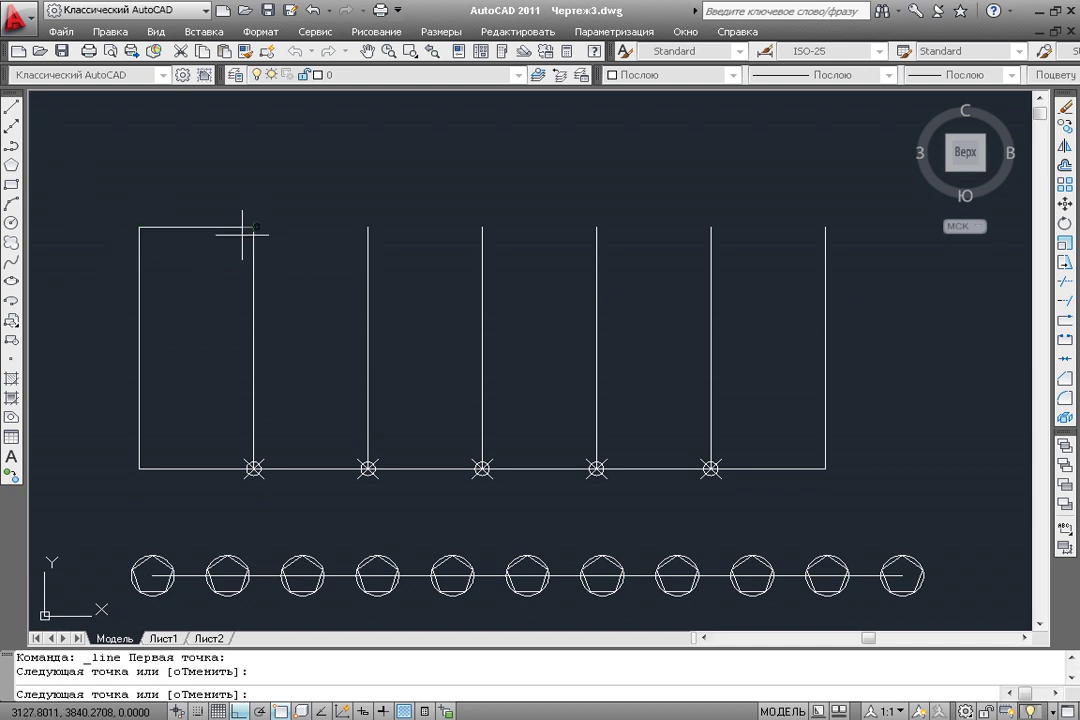
key("Return")
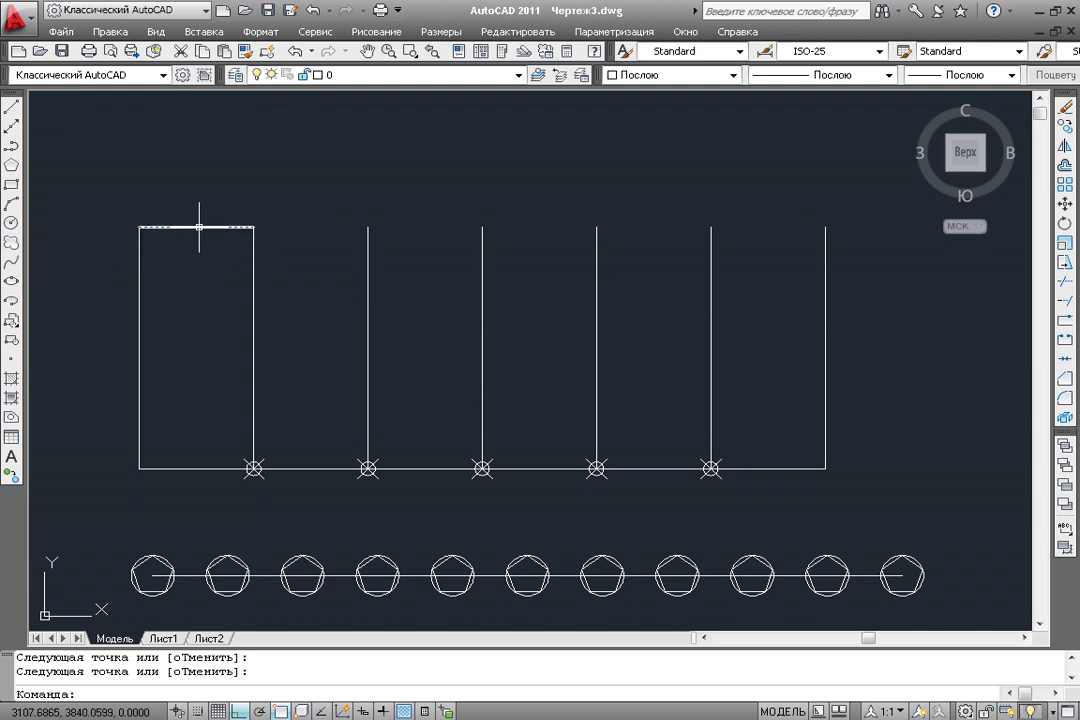
- Cap the bay with a 3-point semicircular arch drawn over a helper circle, then erase the circle
left_click(13, 223)
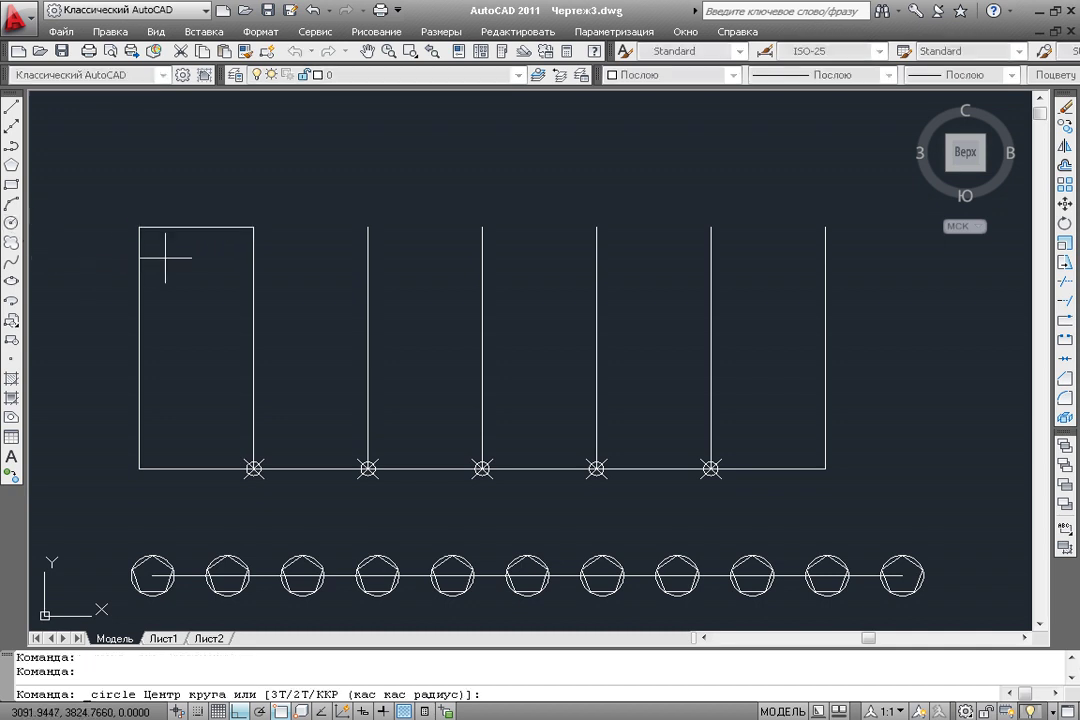
left_click(196, 227)
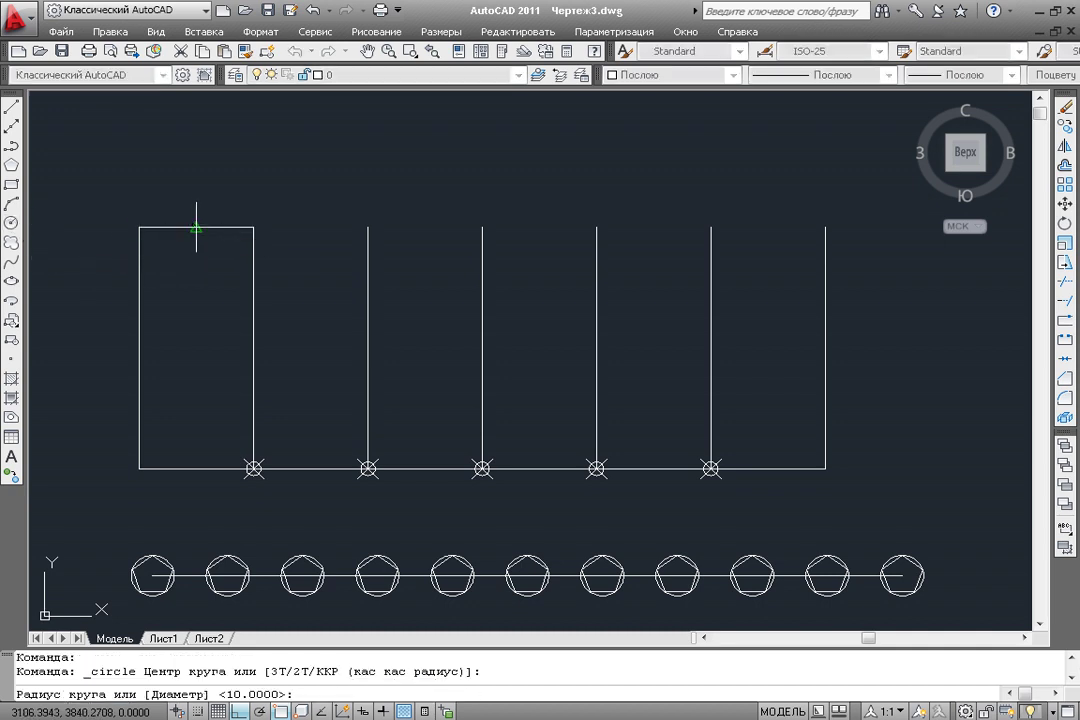
left_click(139, 227)
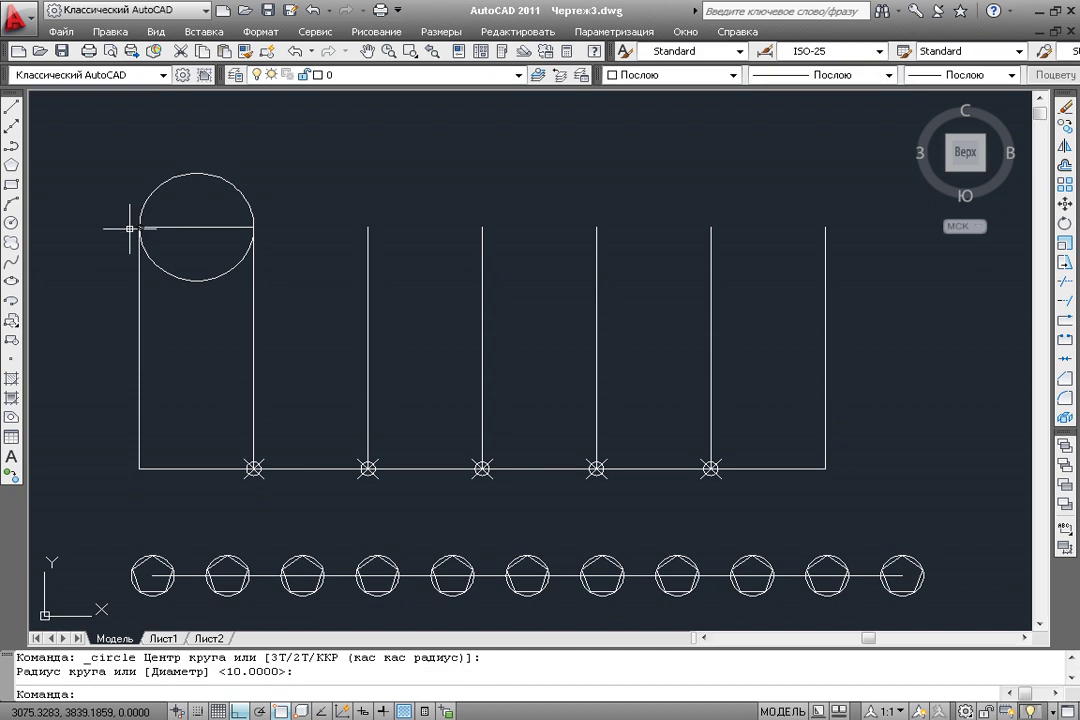
left_click(12, 205)
left_click(139, 227)
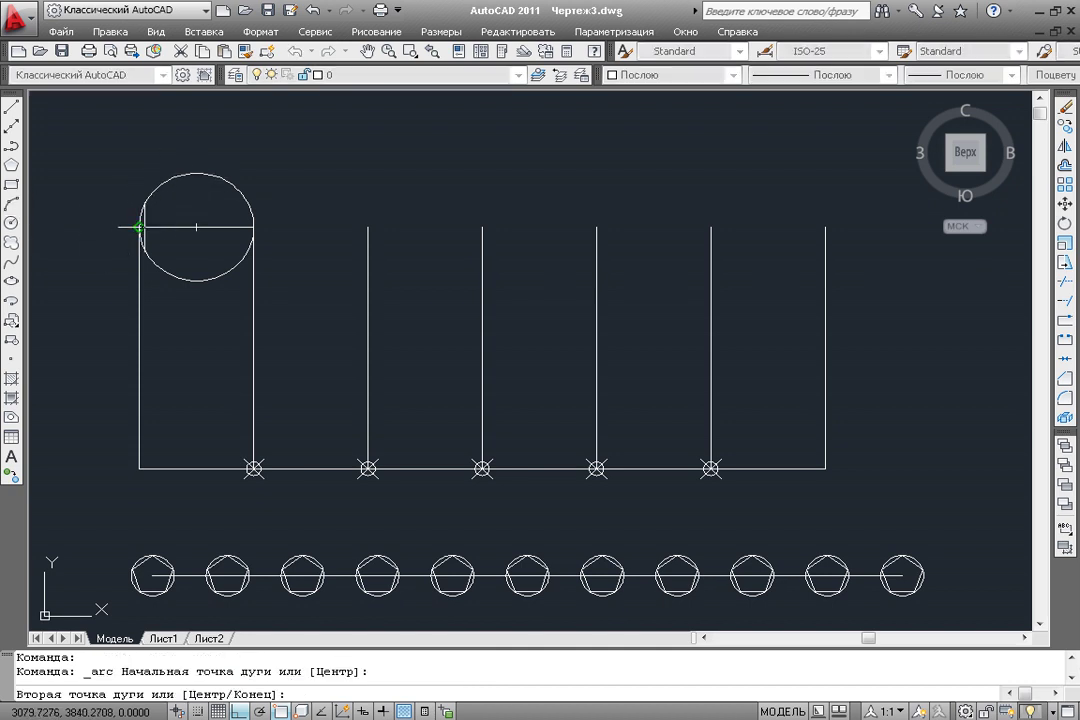
left_click(196, 173)
left_click(253, 227)
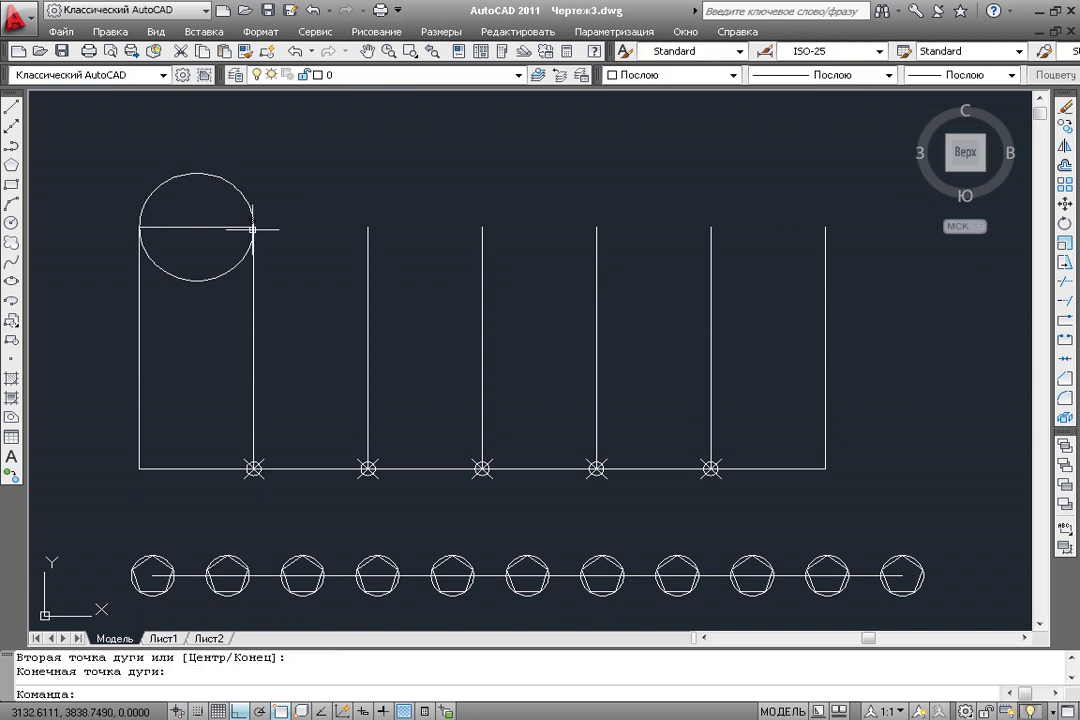
left_click(216, 273)
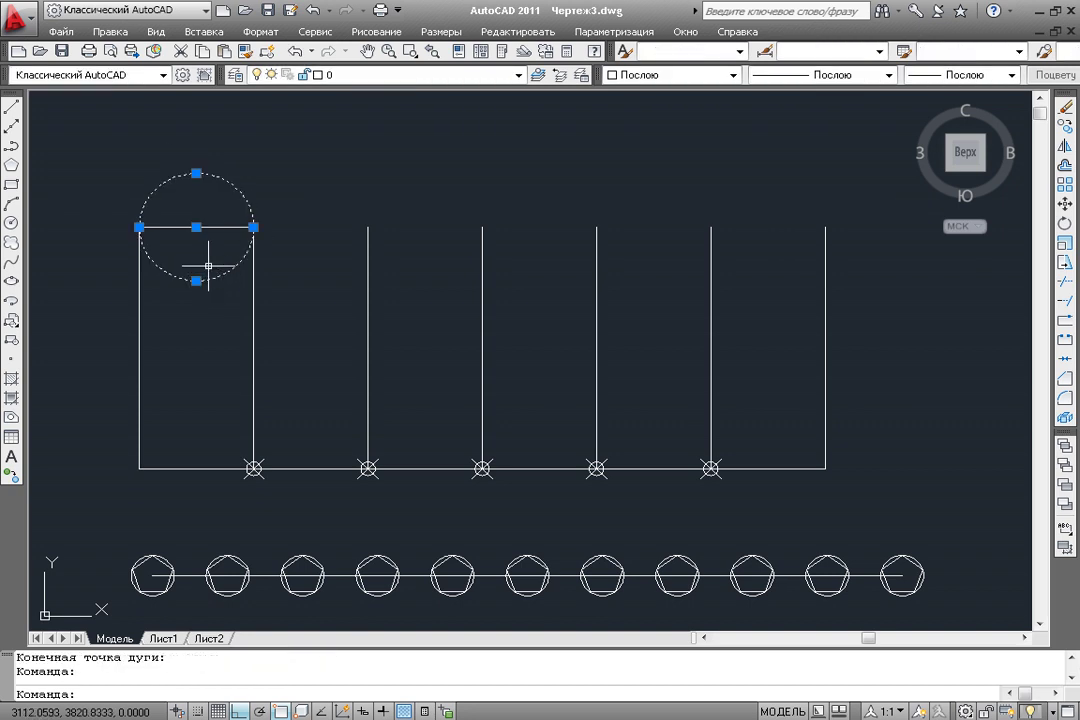
key("Delete")
mouse_move(965, 205)
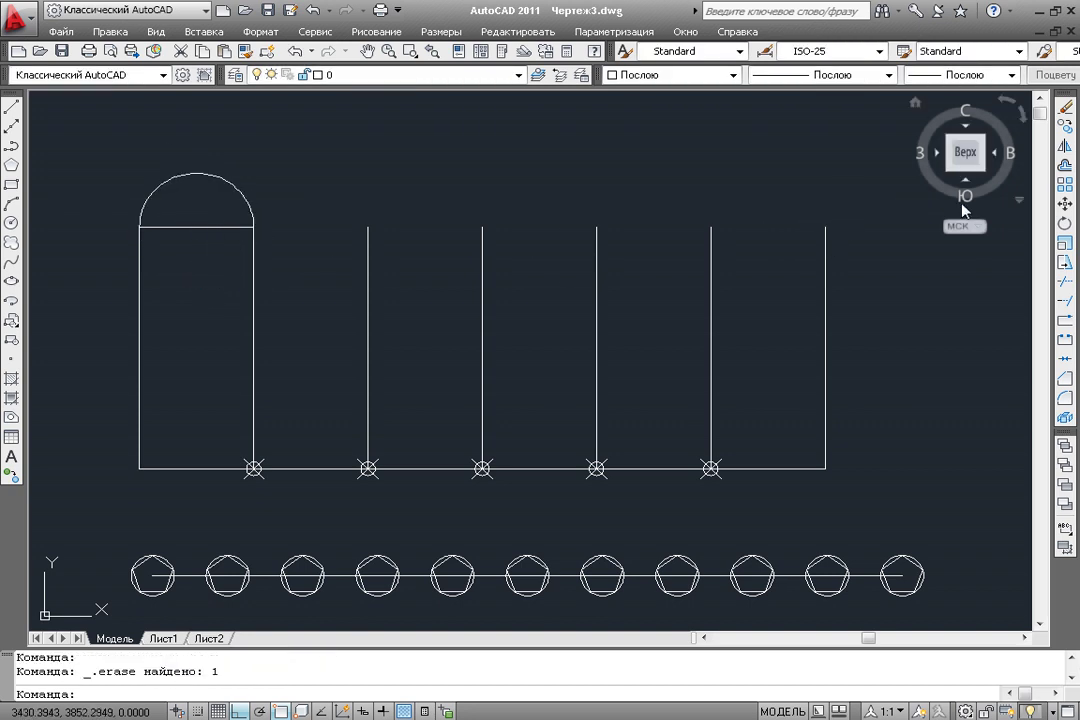
- Copy the first bay's arch and top edge onto the second bay
left_click(1065, 126)
left_click(219, 177)
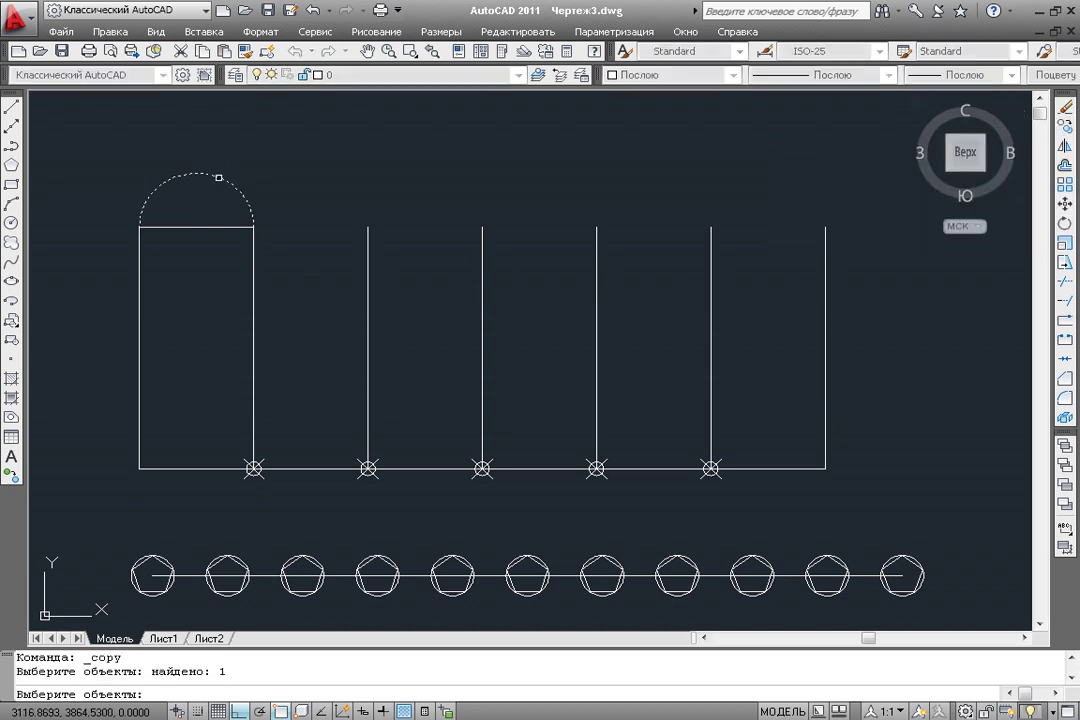
left_click(205, 227)
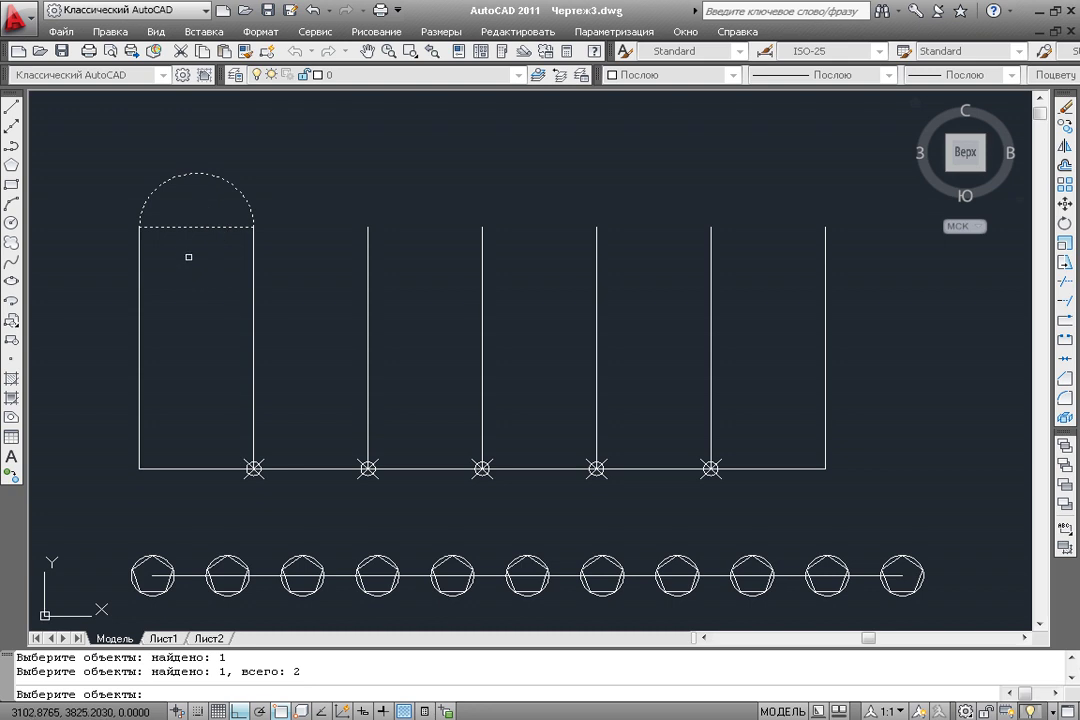
key("Return")
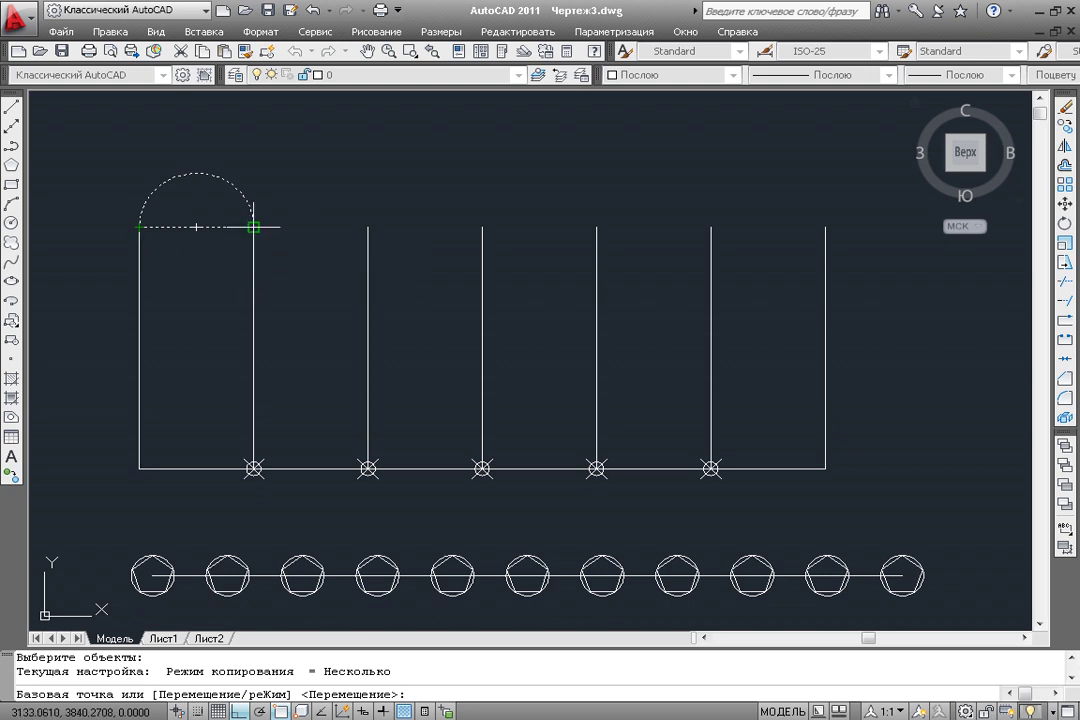
left_click(253, 227)
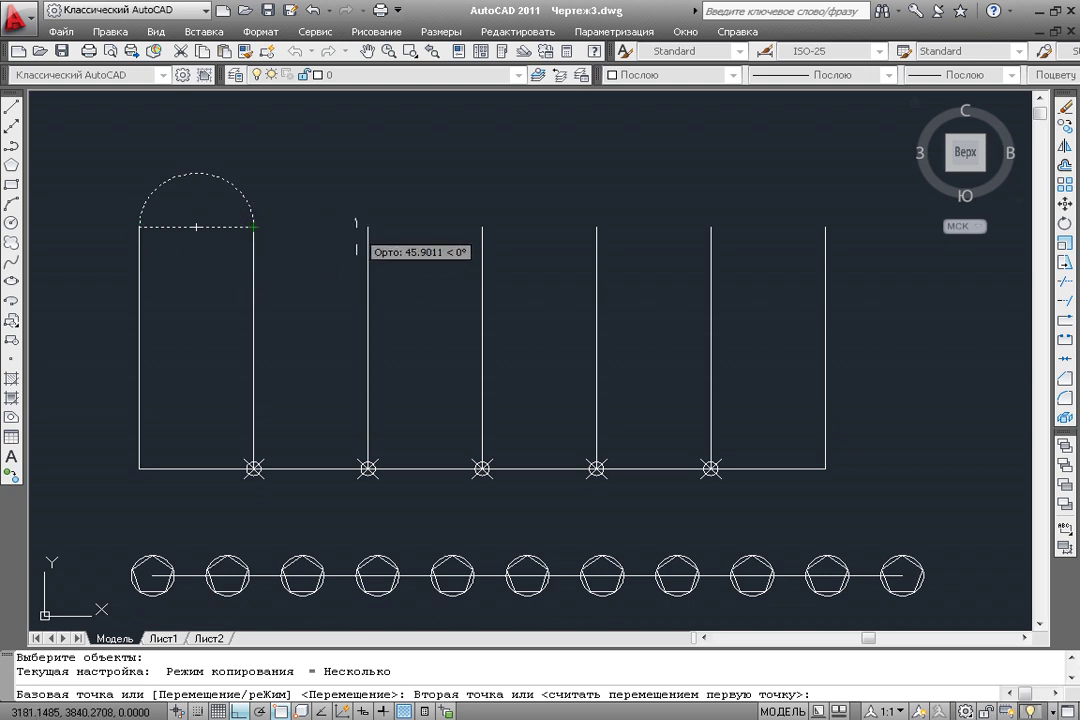
left_click(368, 227)
right_click(302, 256)
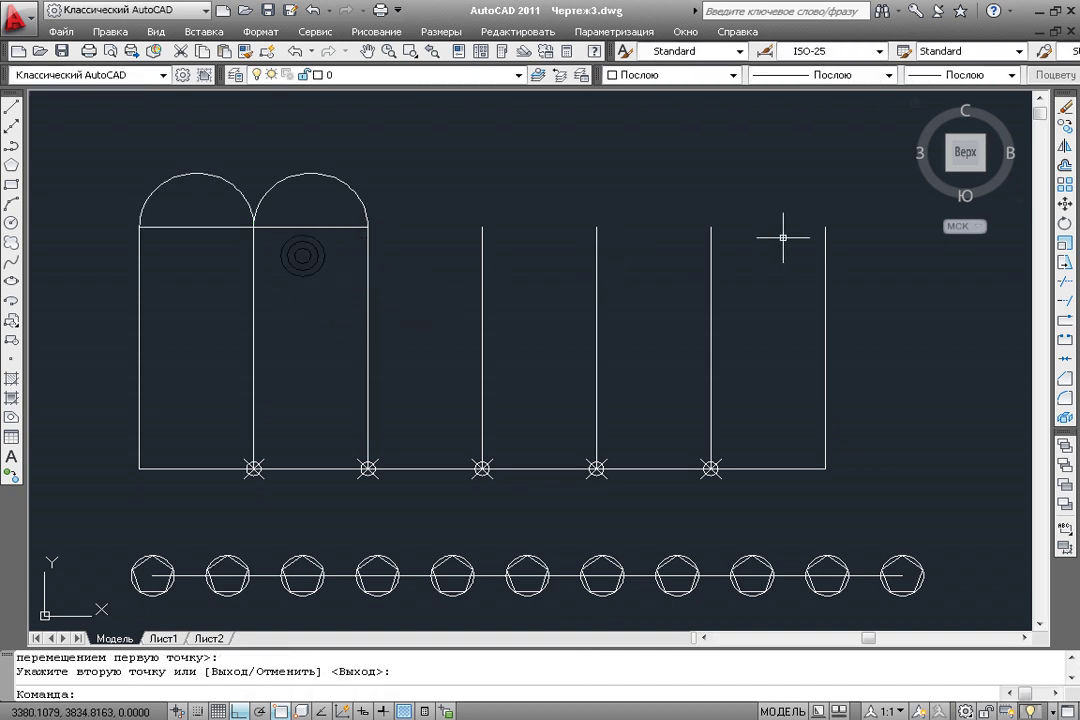
- Copy the second bay's arch and top edge onto the third through sixth bays
left_click(1068, 126)
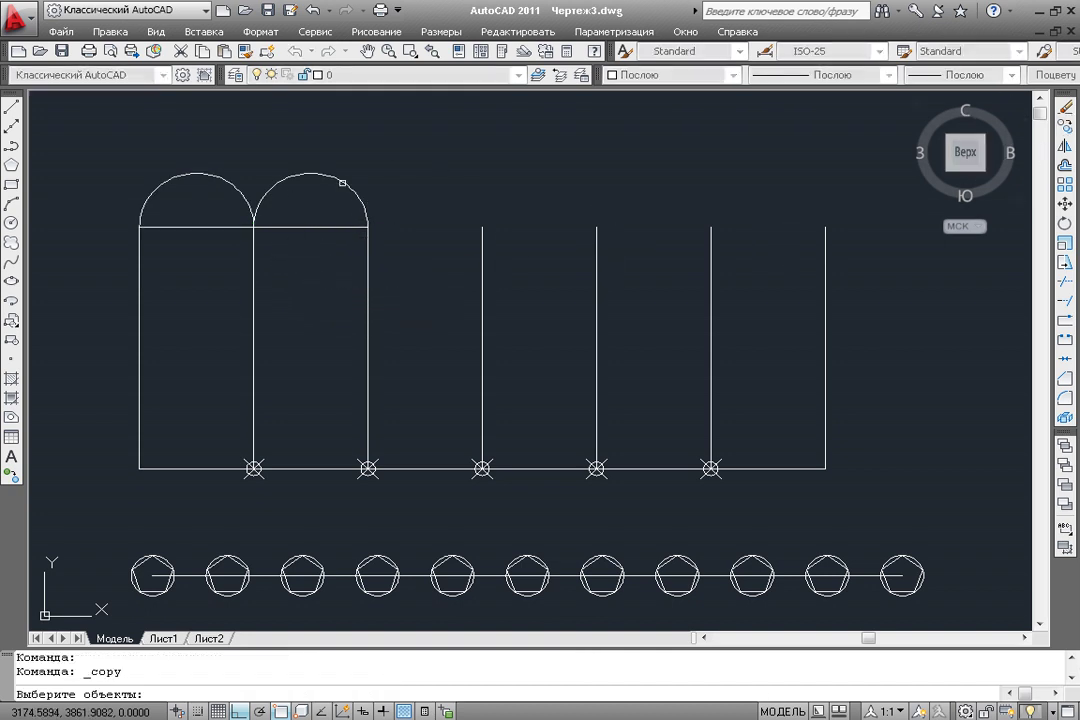
left_click(343, 183)
left_click(335, 227)
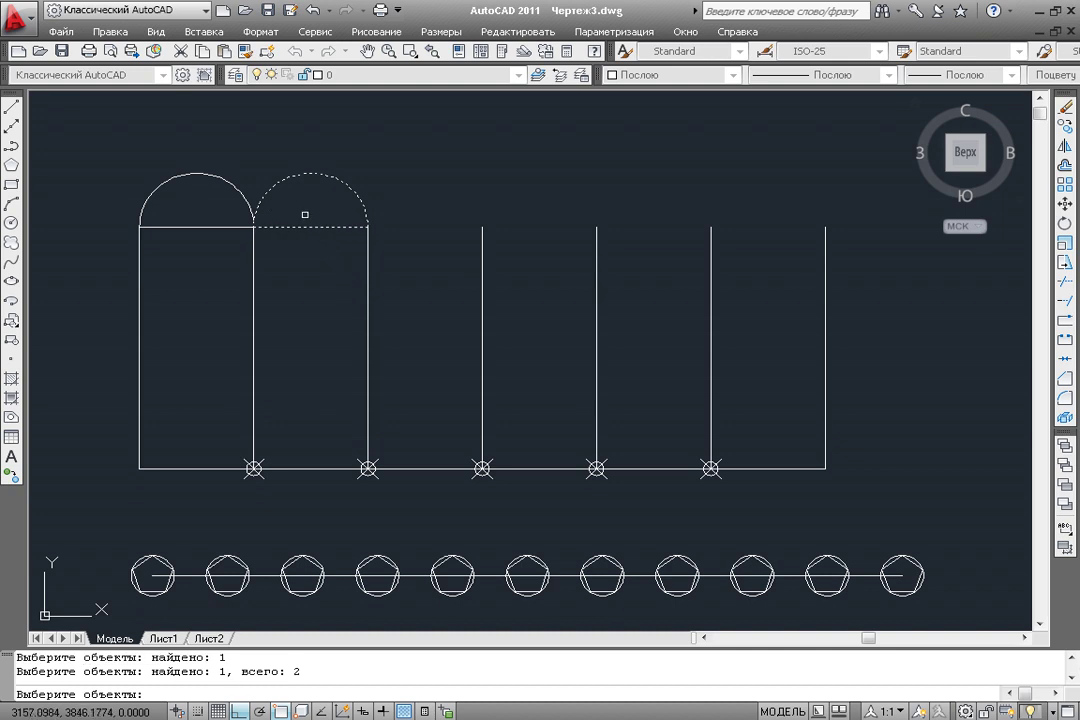
key("Return")
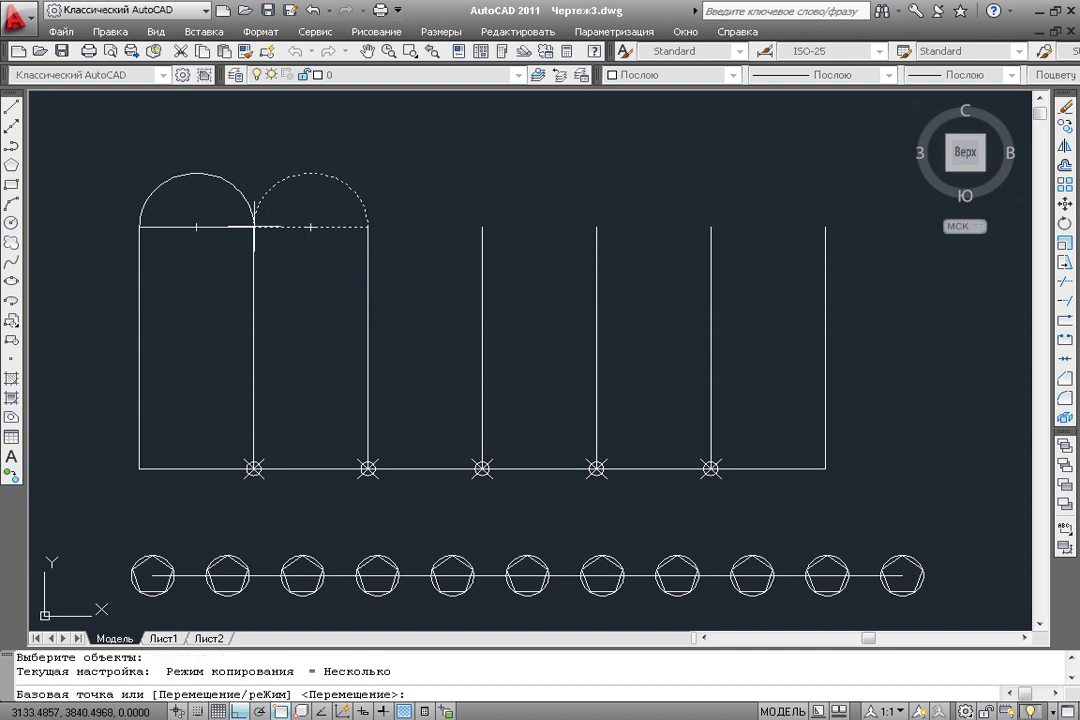
left_click(253, 227)
left_click(367, 227)
left_click(482, 227)
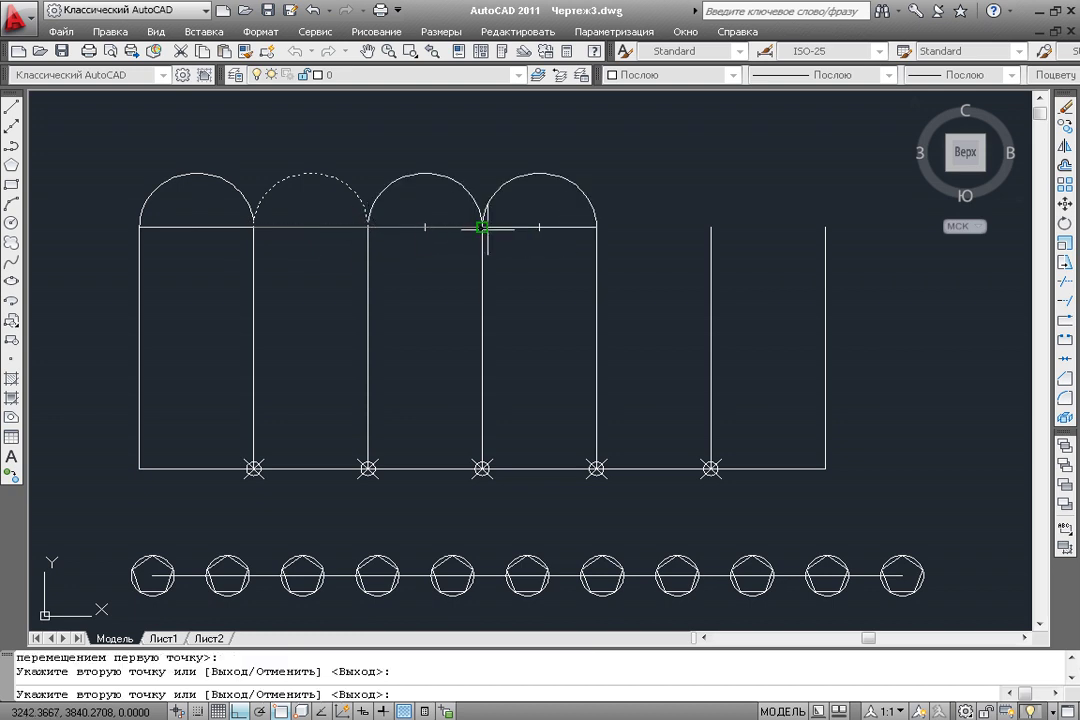
left_click(597, 227)
left_click(711, 227)
key("Return")
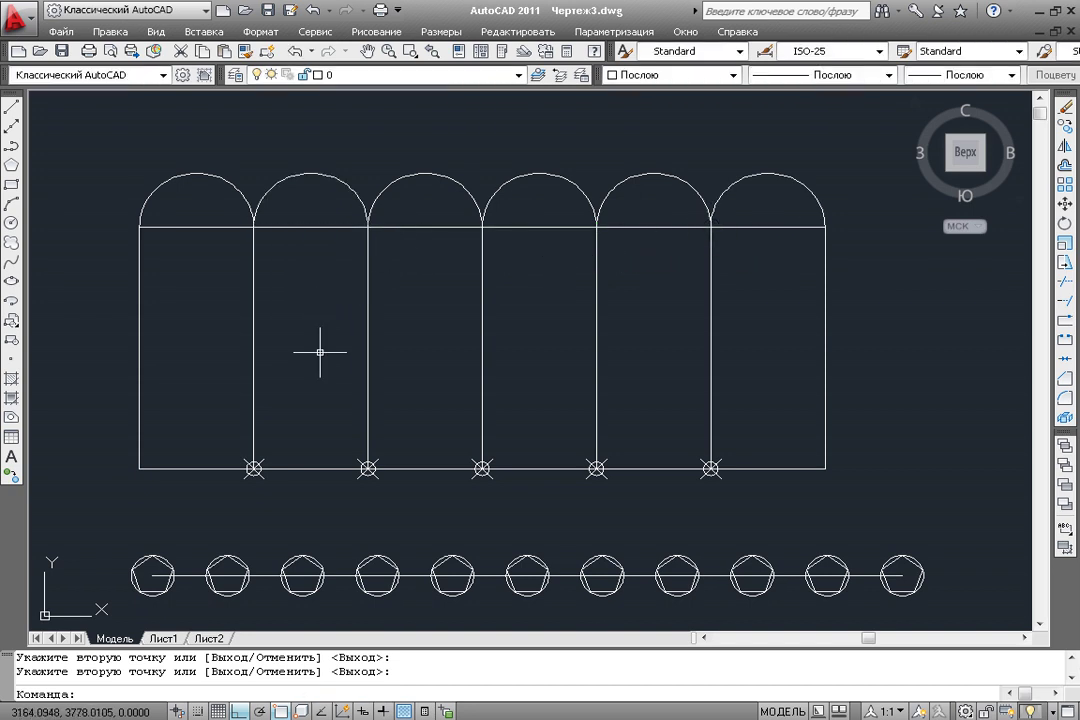
middle_click_drag(316, 352, 316, 338)
- Window-select and erase the five point markers along the colonnade's base
left_click(191, 383)
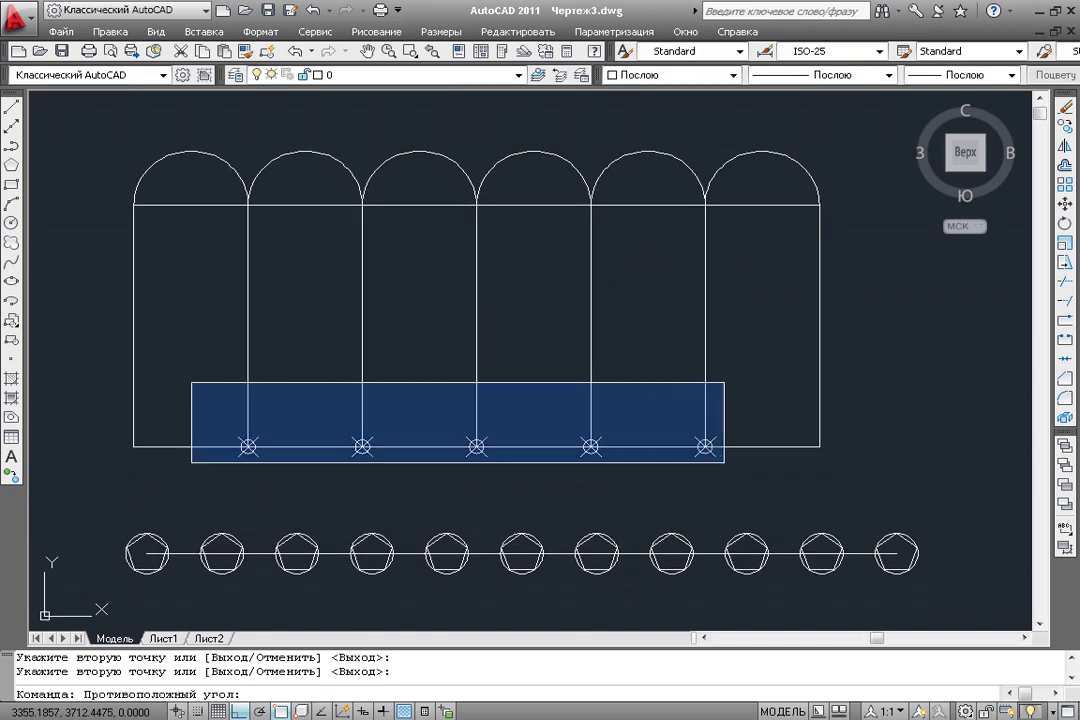
left_click(726, 459)
key("Delete")
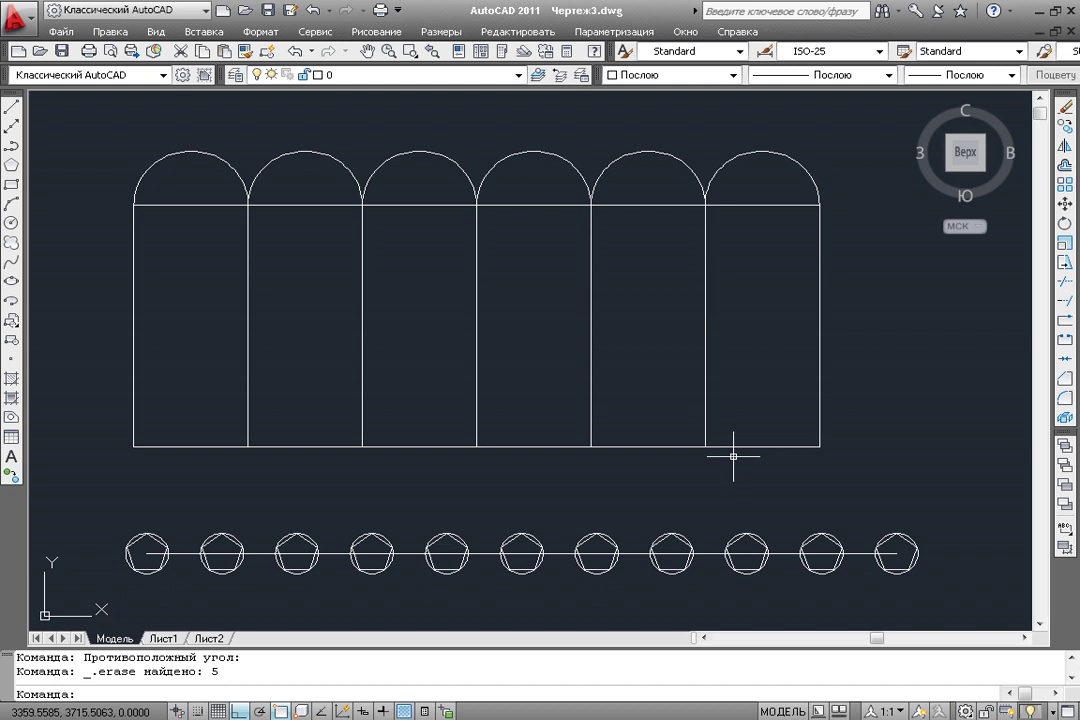
- Pan and zoom to review the ring-cornered rectangle and the arched colonnade
mouse_move(494, 369)
middle_mouse_down()
mouse_move(550, 362)
mouse_move(545, 209)
mouse_move(501, 270)
mouse_move(506, 284)
mouse_move(453, 289)
mouse_move(486, 322)
middle_mouse_up()
scroll(550, 362, "down", 1)
scroll(578, 417, "down", 1)
scroll(480, 321, "up", 1)
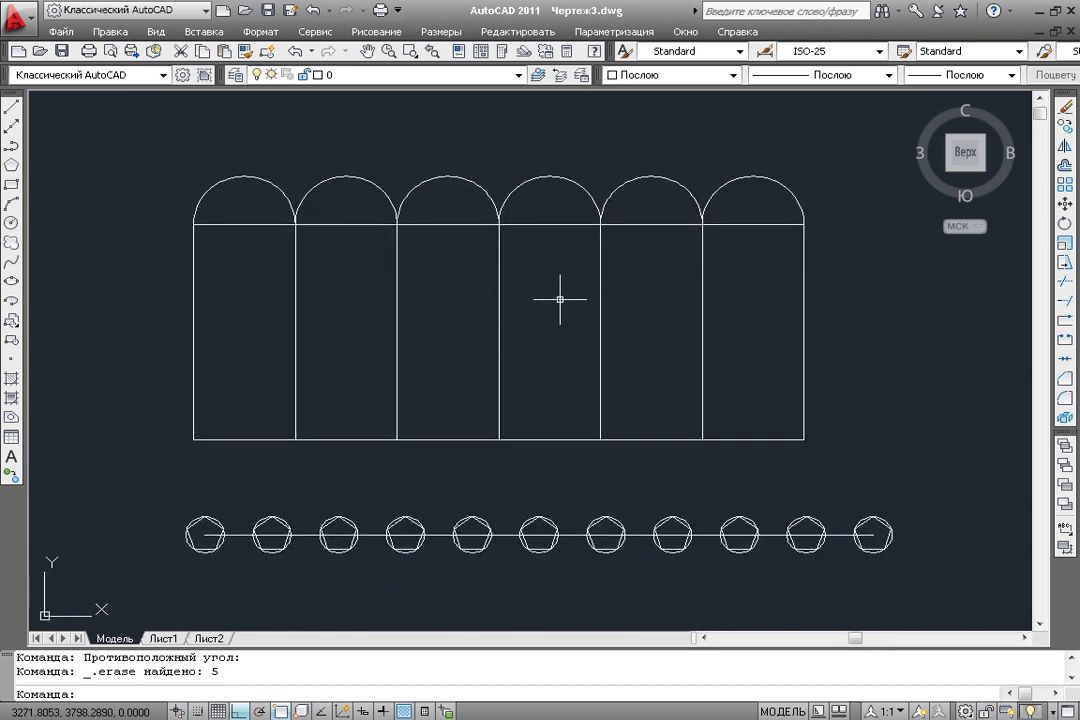
middle_click_drag(559, 368, 569, 308)
middle_click_drag(561, 448, 533, 401)
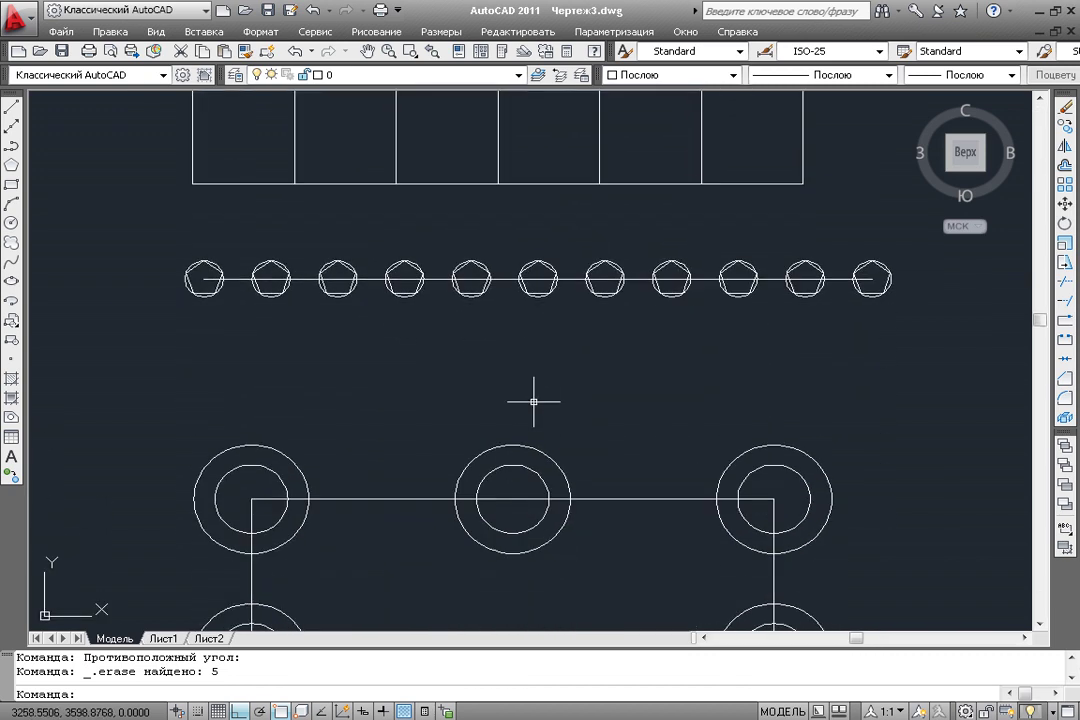
middle_click_drag(521, 321, 525, 414)
middle_click_drag(470, 300, 552, 448)
mouse_move(518, 300)
middle_mouse_down()
mouse_move(485, 441)
mouse_move(432, 483)
middle_mouse_up()
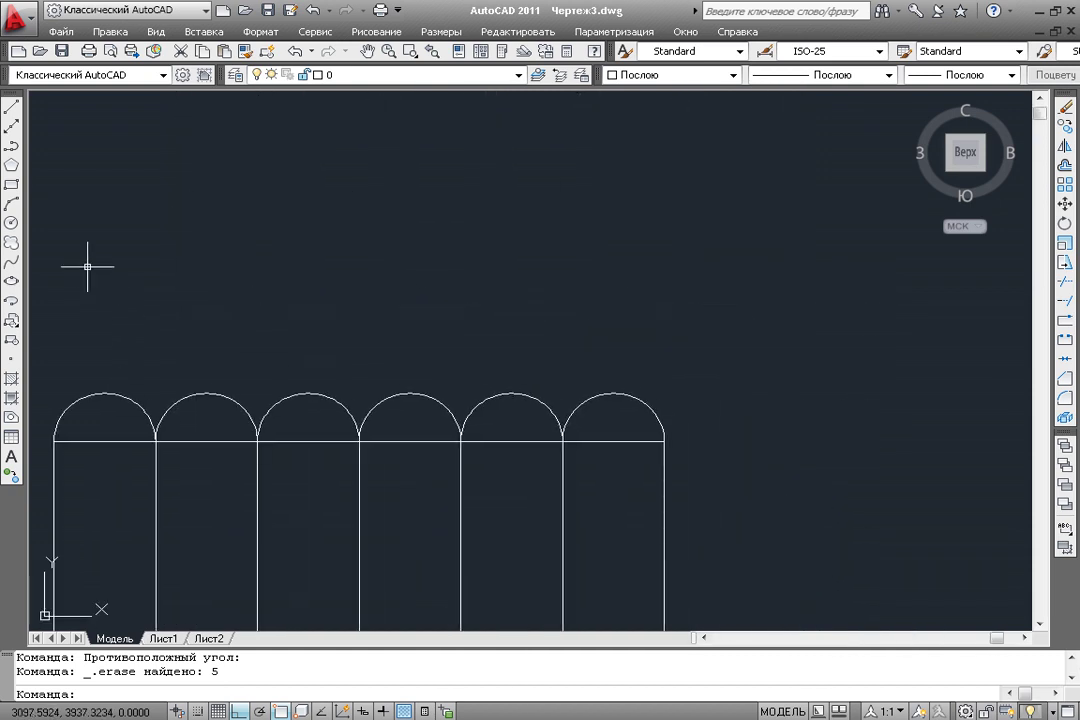
- Draw a three-point arc sketch above the arches
left_click(12, 206)
left_click(545, 186)
left_click(388, 230)
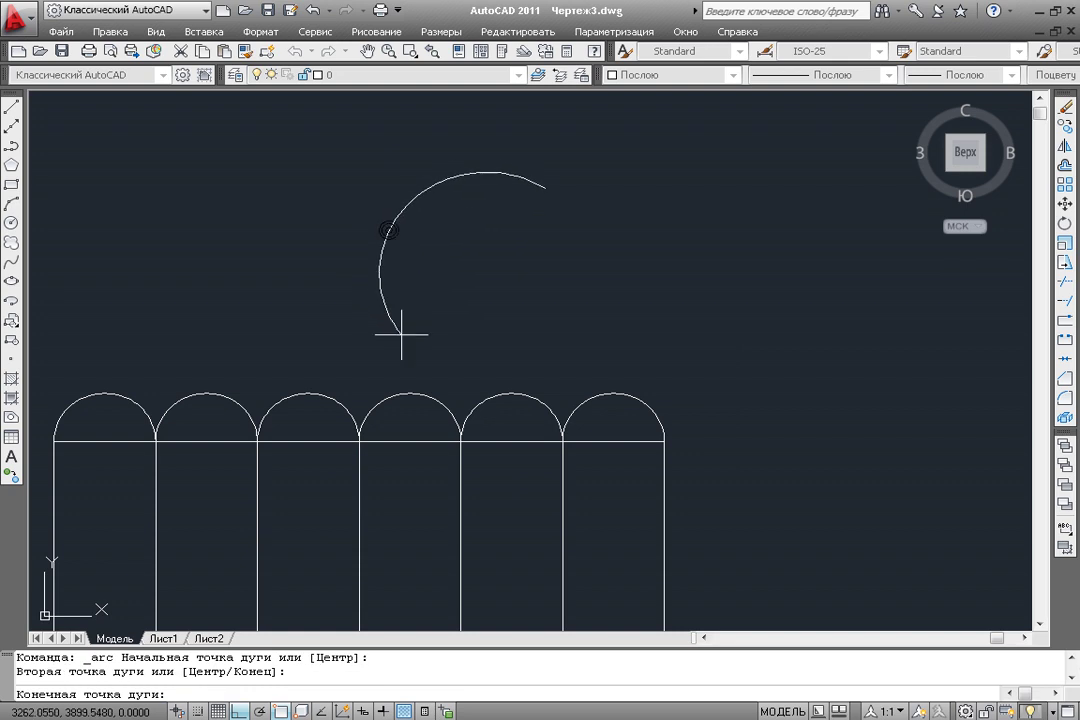
left_click(414, 343)
middle_click_drag(282, 306, 334, 319)
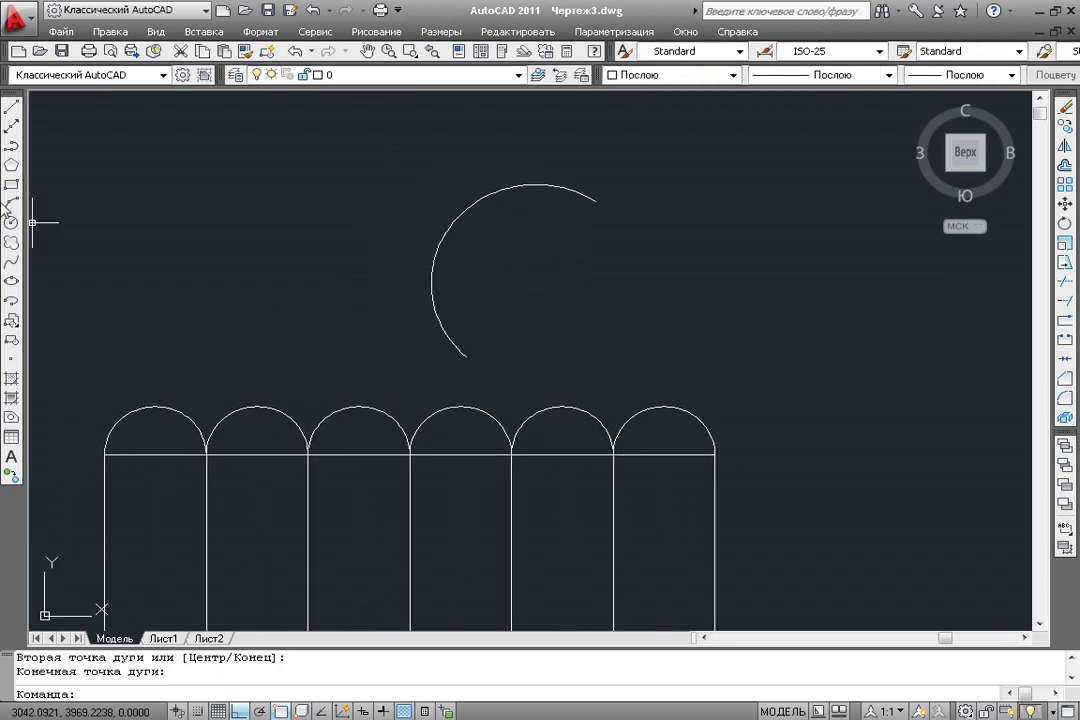
- Draw a vertical line left of the arc and join its midpoint to the arc's top point
left_click(12, 110)
left_click(210, 140)
left_click(210, 367)
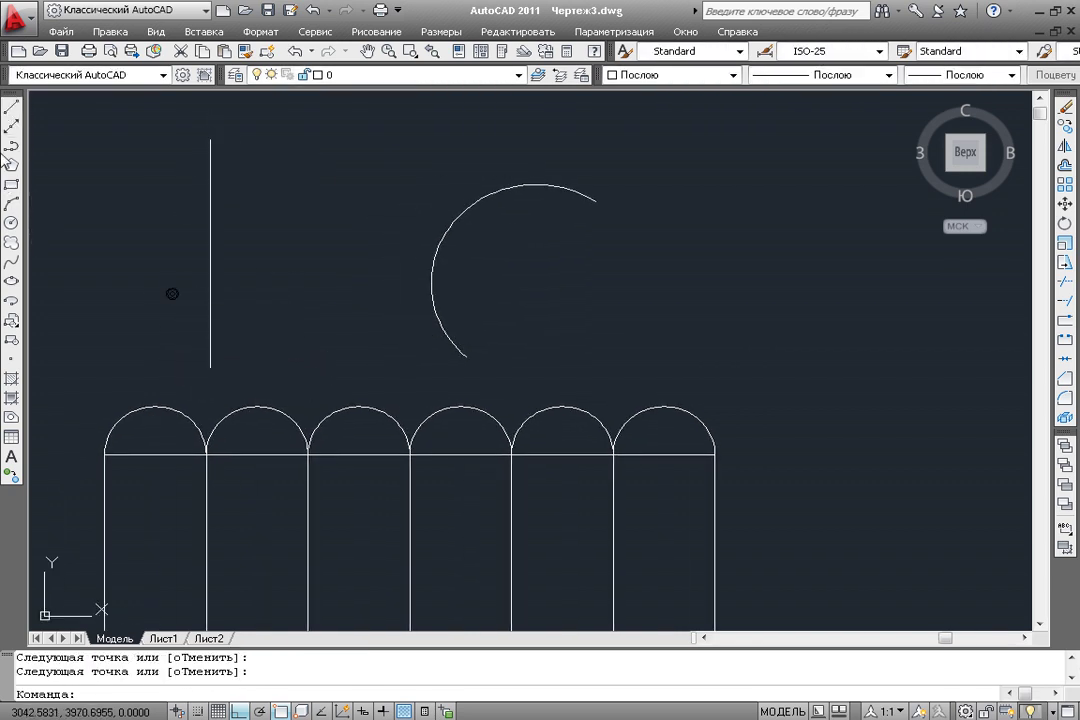
left_click(12, 107)
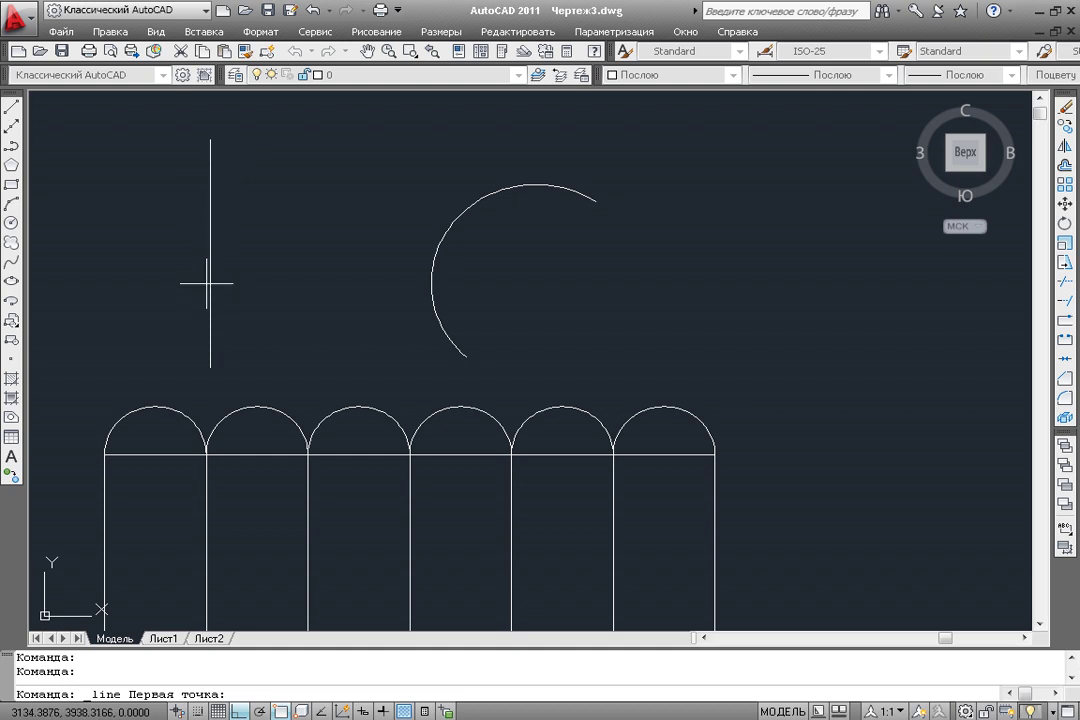
left_click(210, 253)
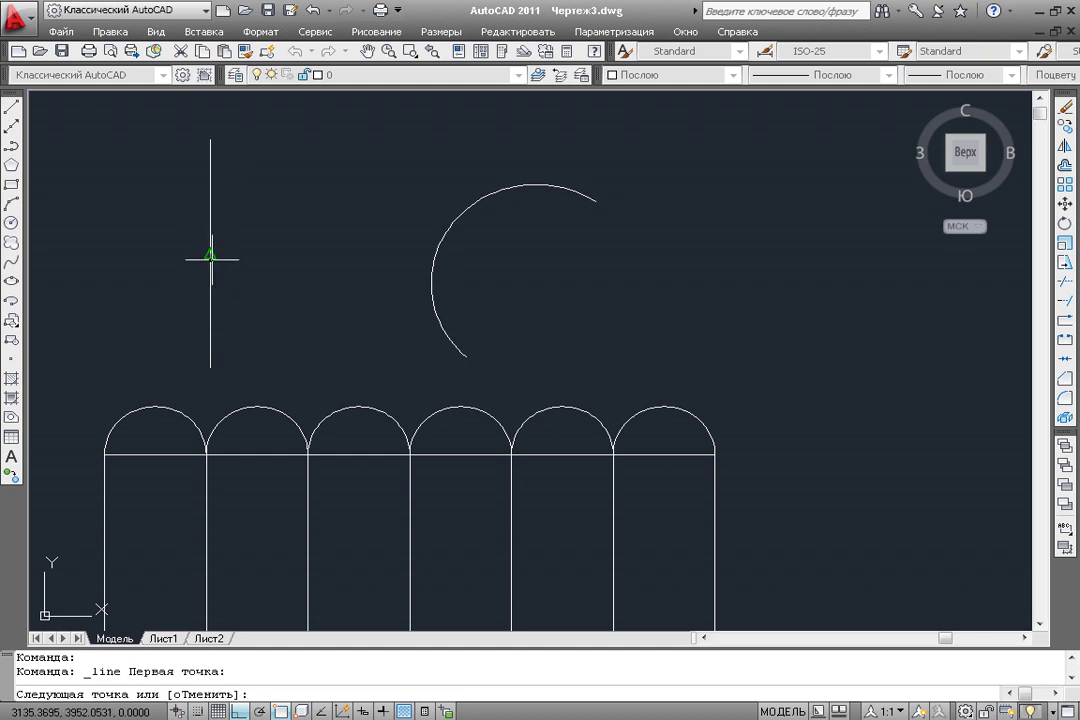
left_click(453, 222)
key("Return")
- Draw straight chords from the arc's top point to its lower and right ends
key("Return")
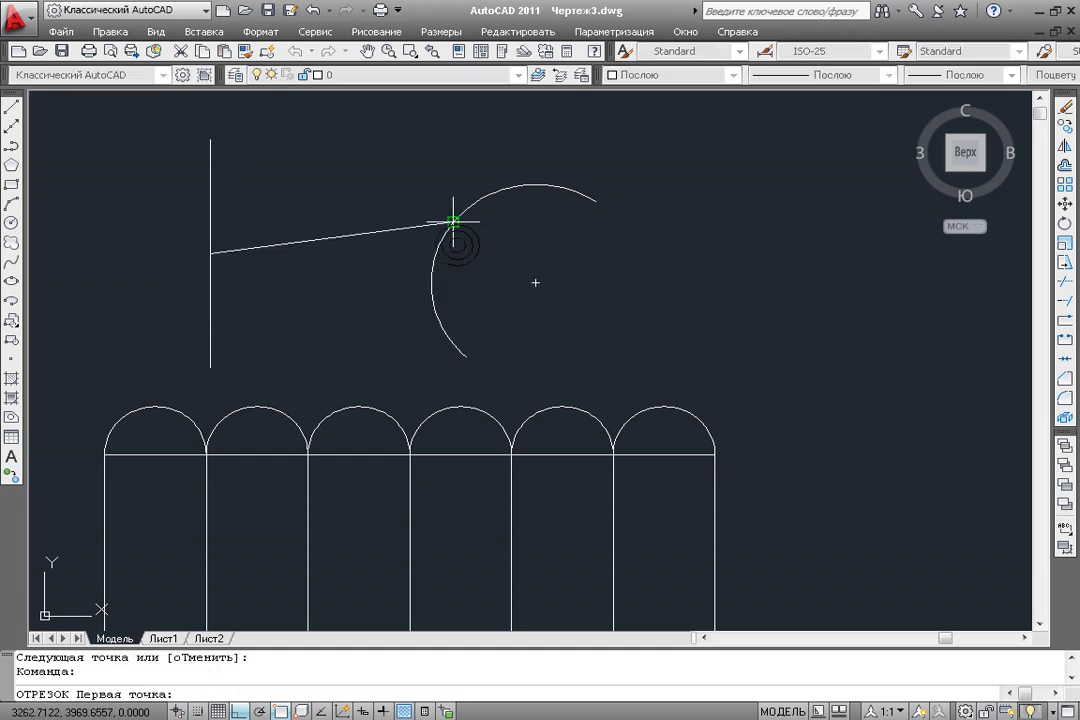
left_click(453, 222)
left_click(466, 355)
key("Return")
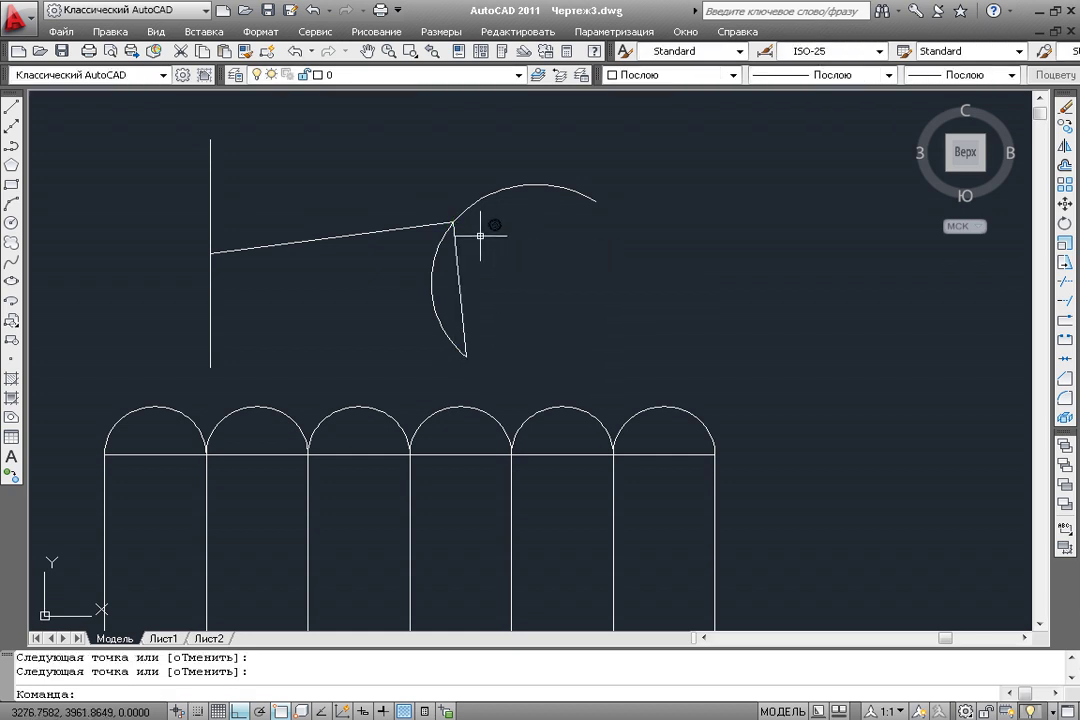
key("Return")
left_click(453, 222)
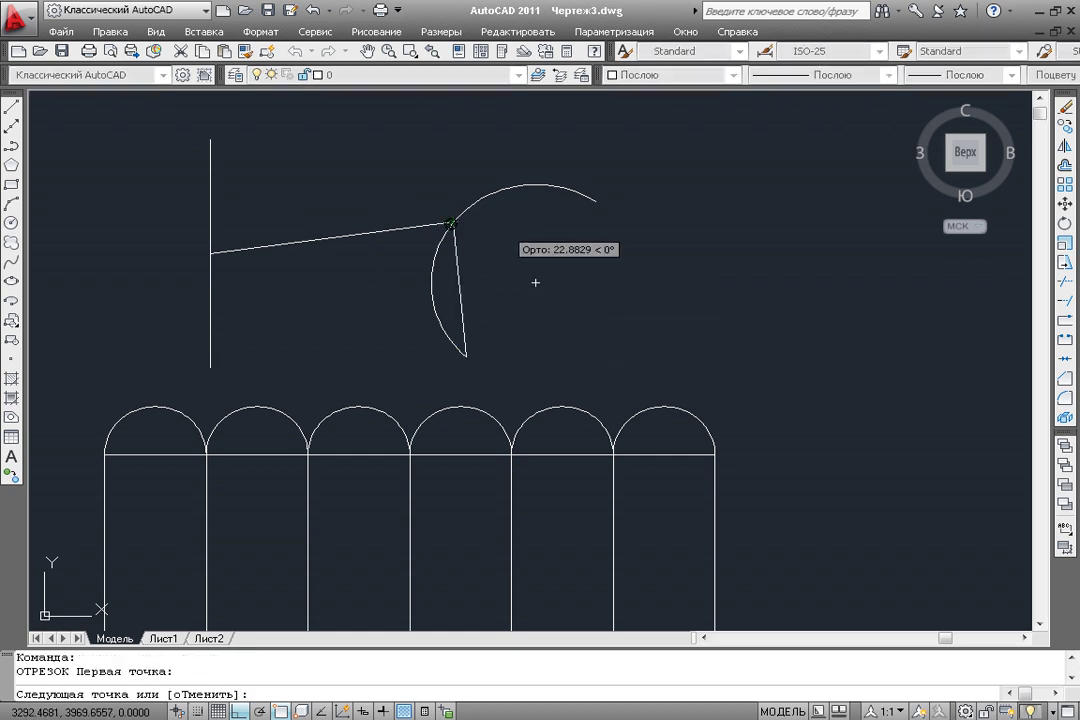
left_click(590, 202)
key("Return")
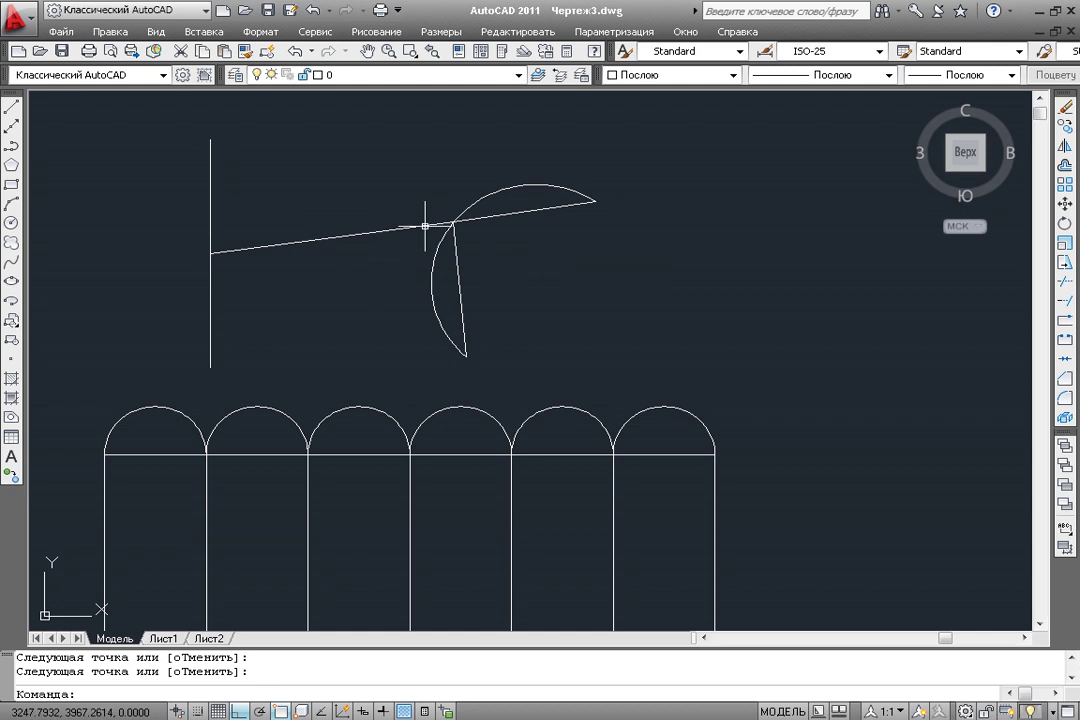
middle_click_drag(422, 423, 477, 309)
middle_click_drag(265, 463, 239, 350)
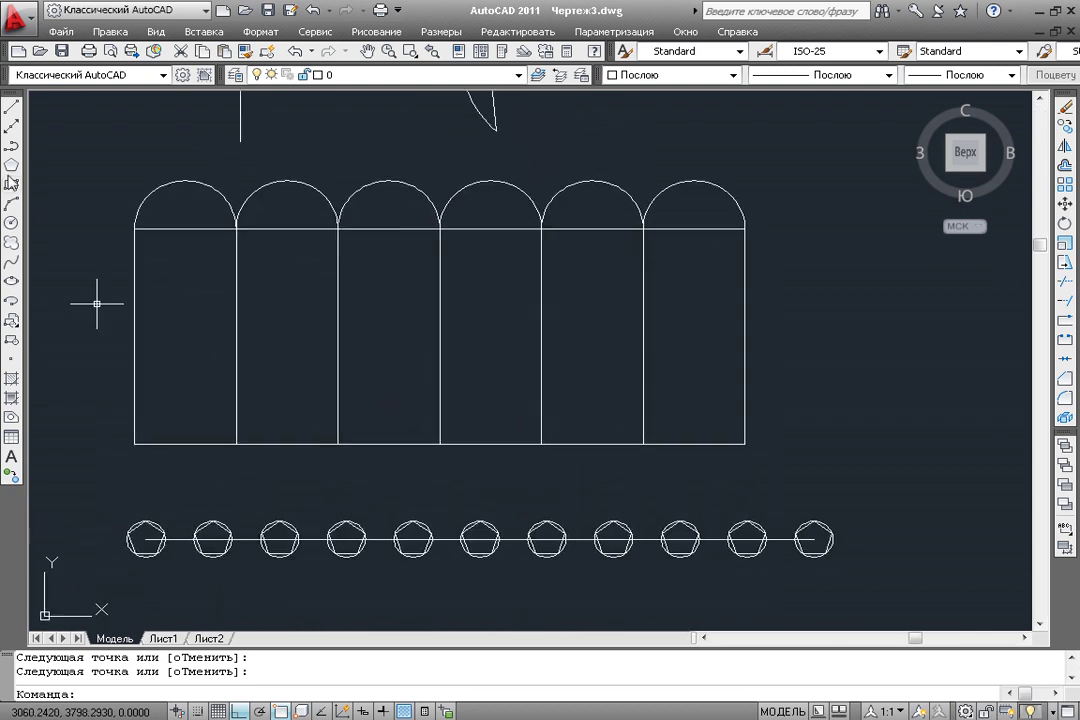
- Draw a circle in the empty space right of the colonnade
left_click(12, 222)
middle_click_drag(603, 384, 320, 377)
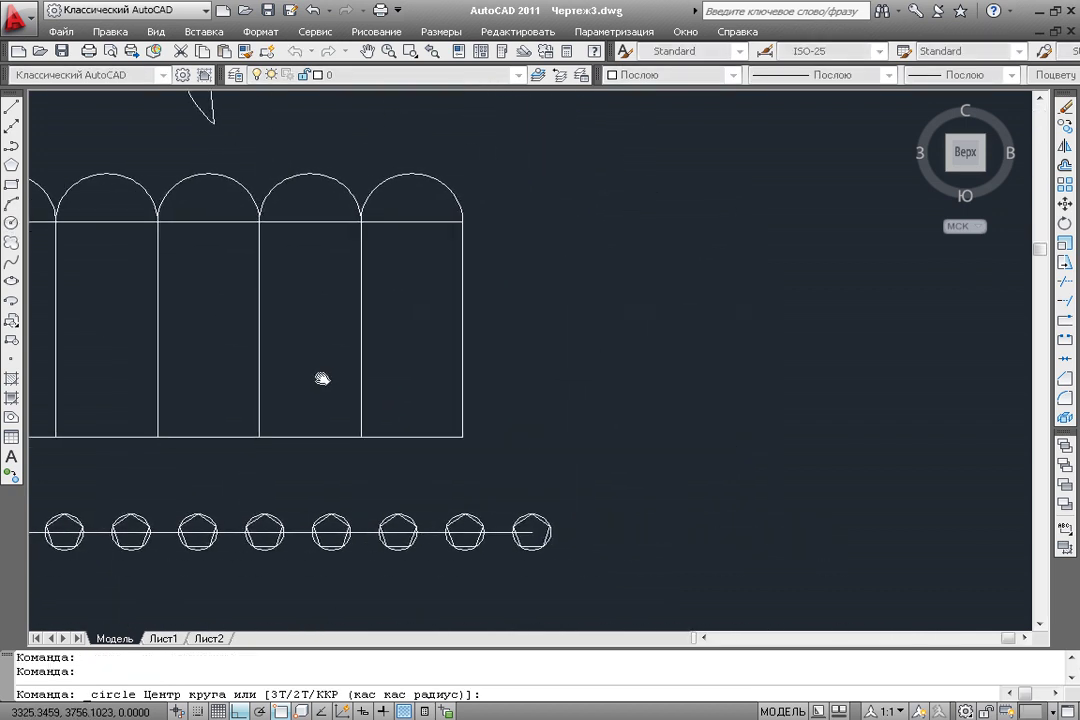
left_click(692, 295)
left_click(692, 410)
- Add a vertical and a horizontal diameter across the circle, top to bottom and left to right
left_click(12, 105)
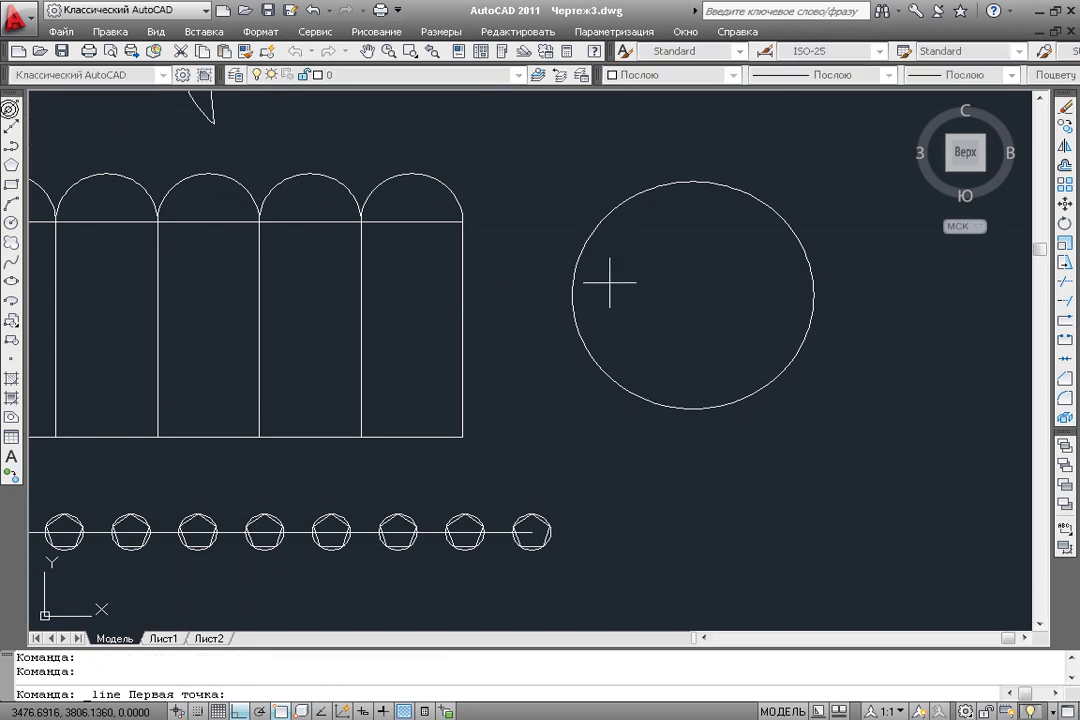
left_click(693, 183)
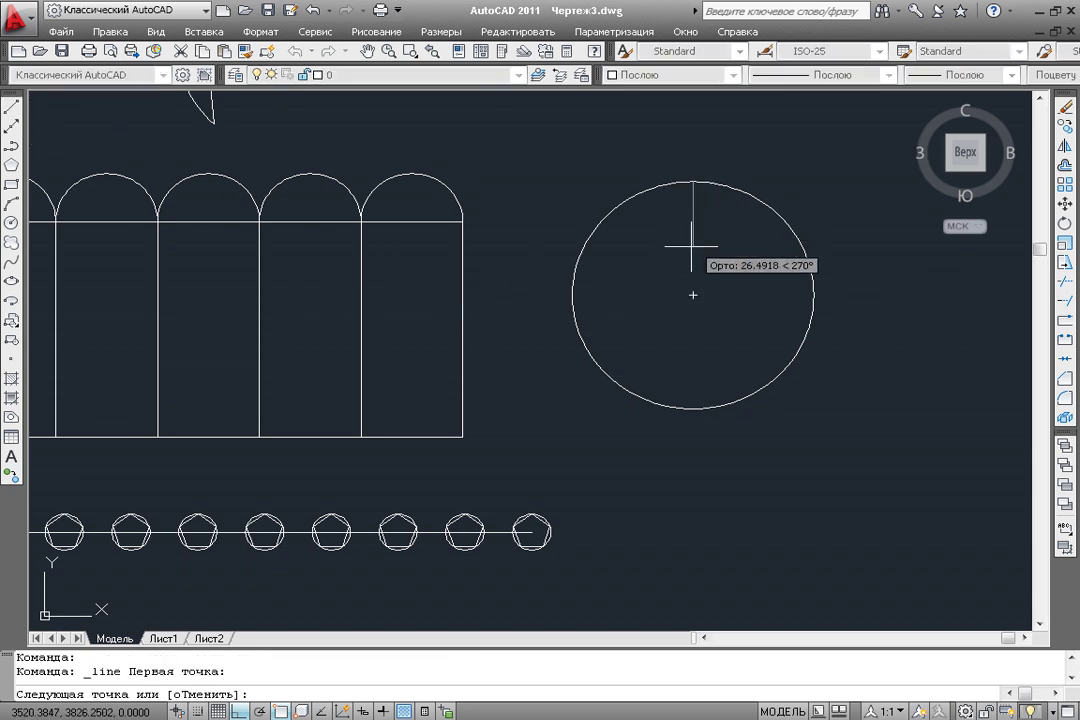
left_click(693, 408)
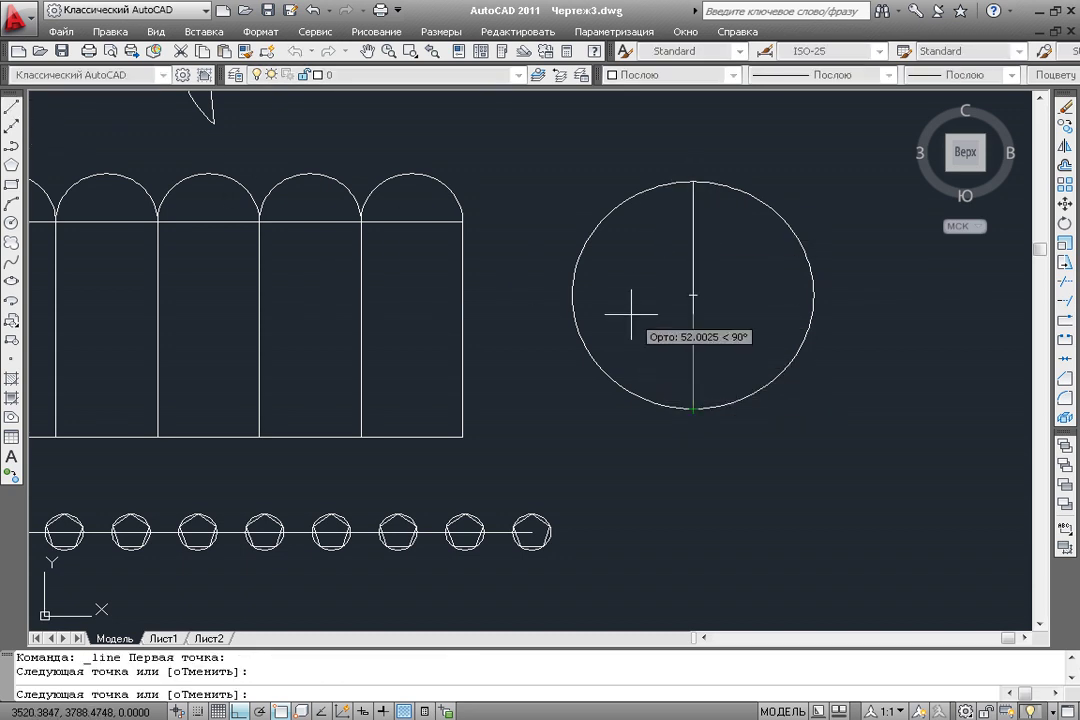
key("Return")
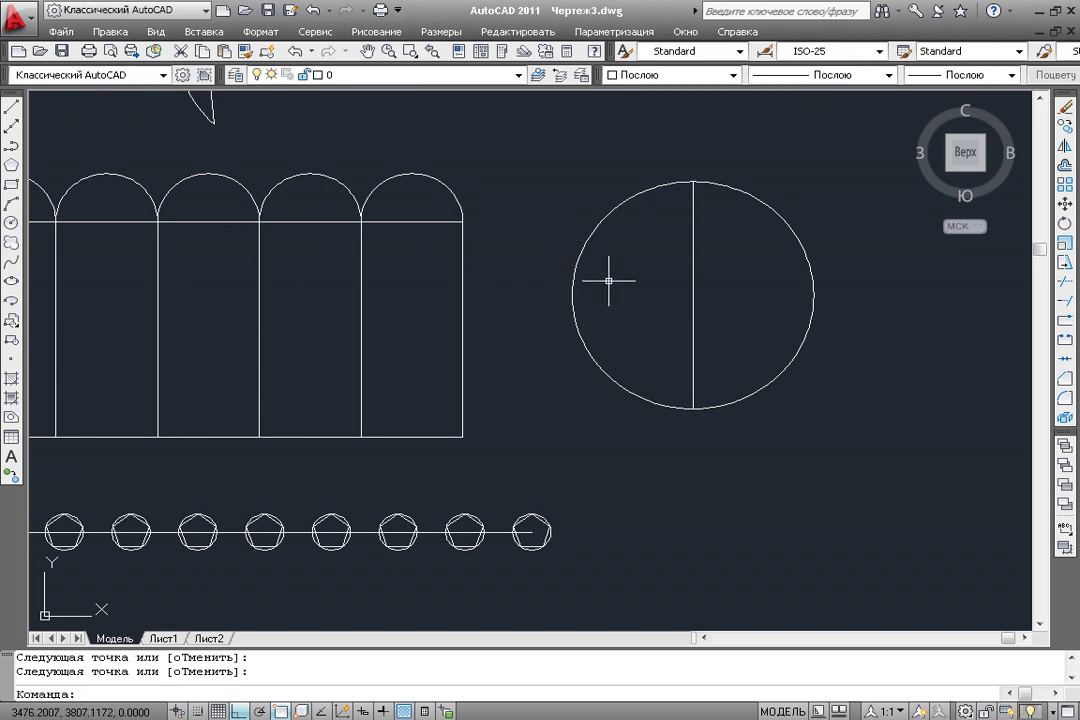
key("Return")
left_click(572, 291)
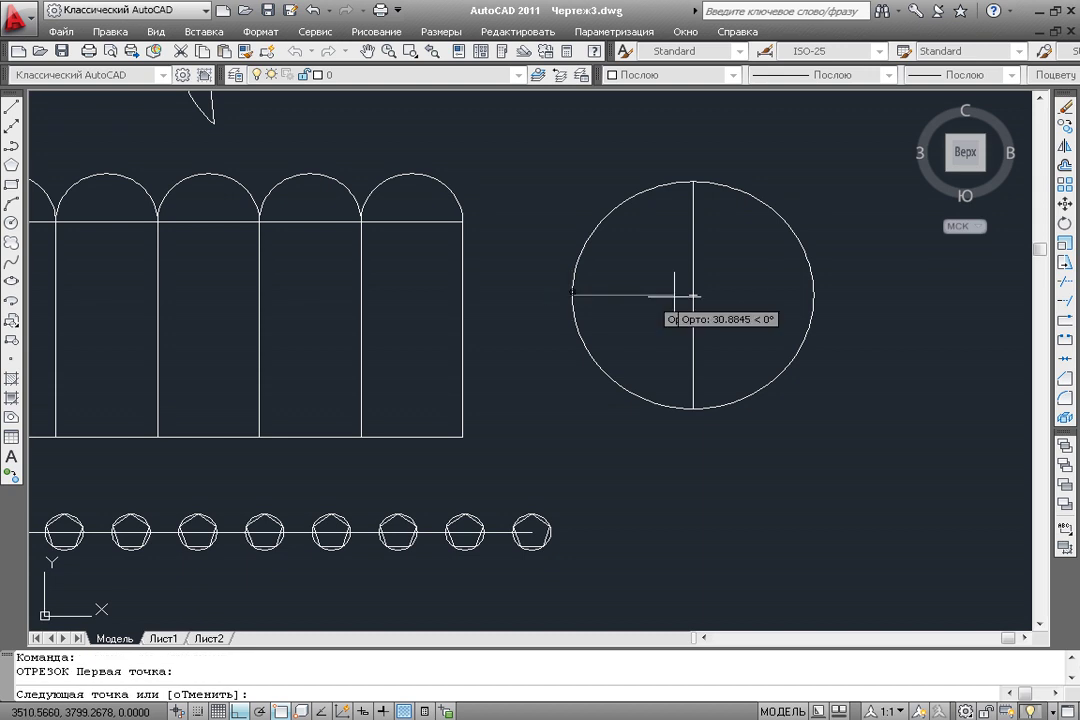
left_click(814, 293)
- Finish the horizontal diameter and zoom and pan until the whole drawing set is centred
key("Return")
scroll(606, 327, "down", 3)
scroll(554, 337, "up", 1)
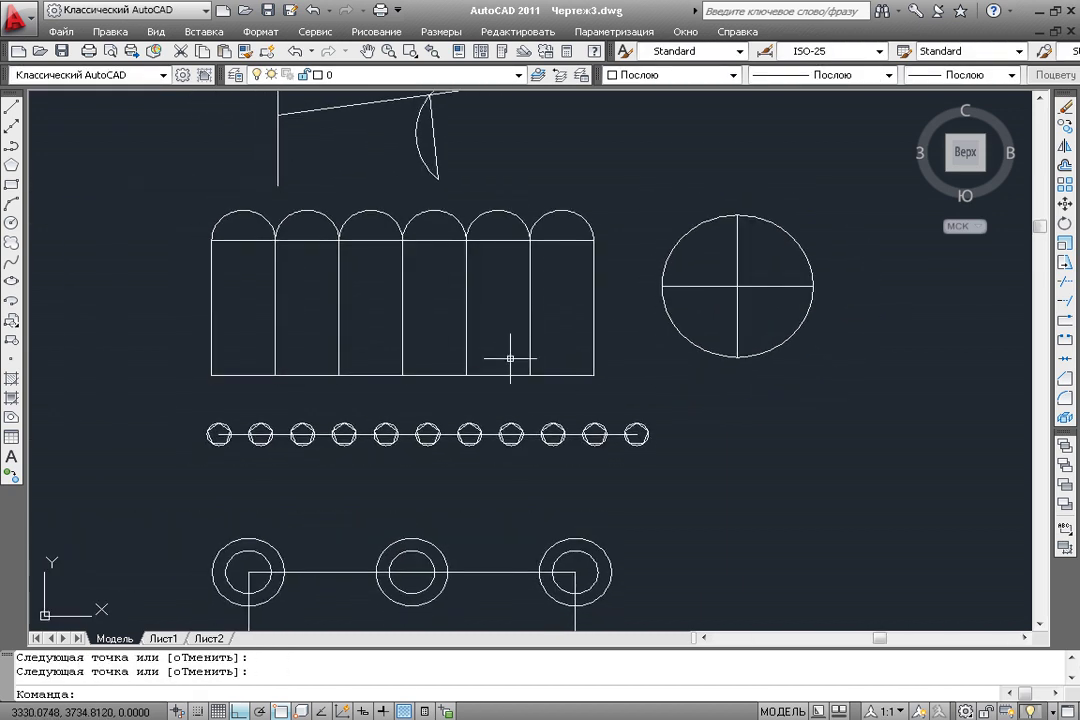
scroll(540, 300, "down", 2)
scroll(586, 272, "down", 1)
mouse_move(586, 272)
middle_mouse_down()
mouse_move(552, 229)
mouse_move(463, 209)
mouse_move(525, 357)
mouse_move(511, 330)
middle_mouse_up()
scroll(525, 320, "up", 2)
scroll(475, 316, "up", 2)
scroll(475, 316, "up", 3)
scroll(506, 344, "down", 5)
scroll(535, 330, "down", 2)
middle_click_drag(535, 330, 514, 308)
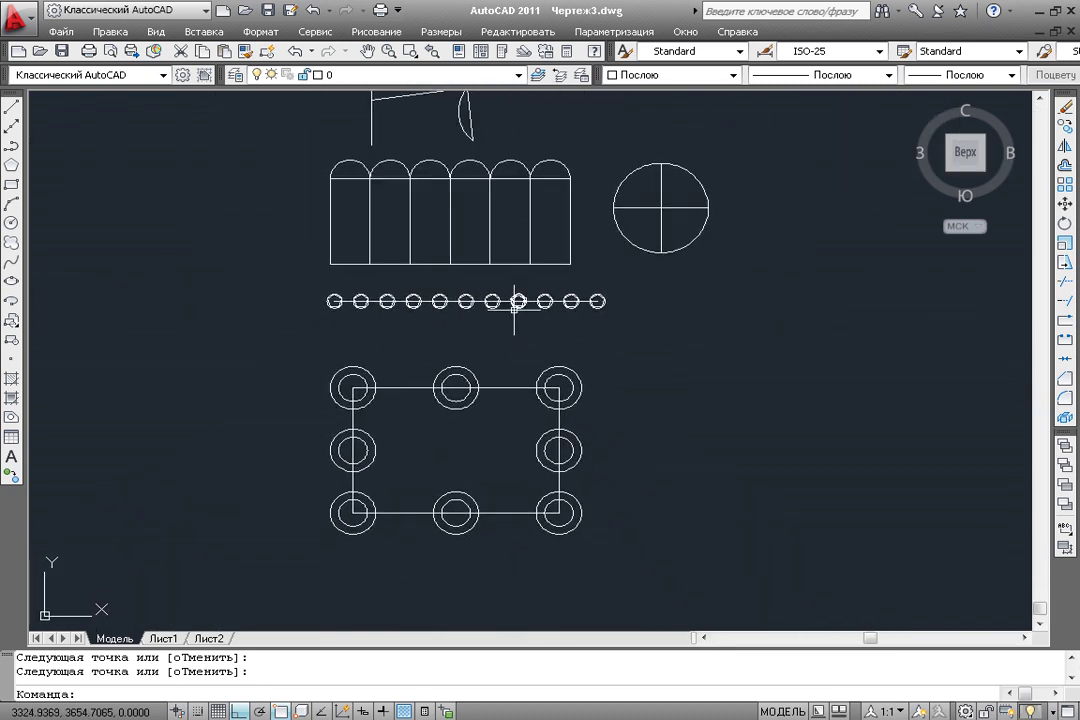
mouse_move(593, 357)
middle_mouse_down()
mouse_move(511, 352)
mouse_move(487, 335)
mouse_move(498, 342)
mouse_move(487, 344)
middle_mouse_up()
- Start Copy and window-select all 68 objects of the drawing set
left_click(1065, 127)
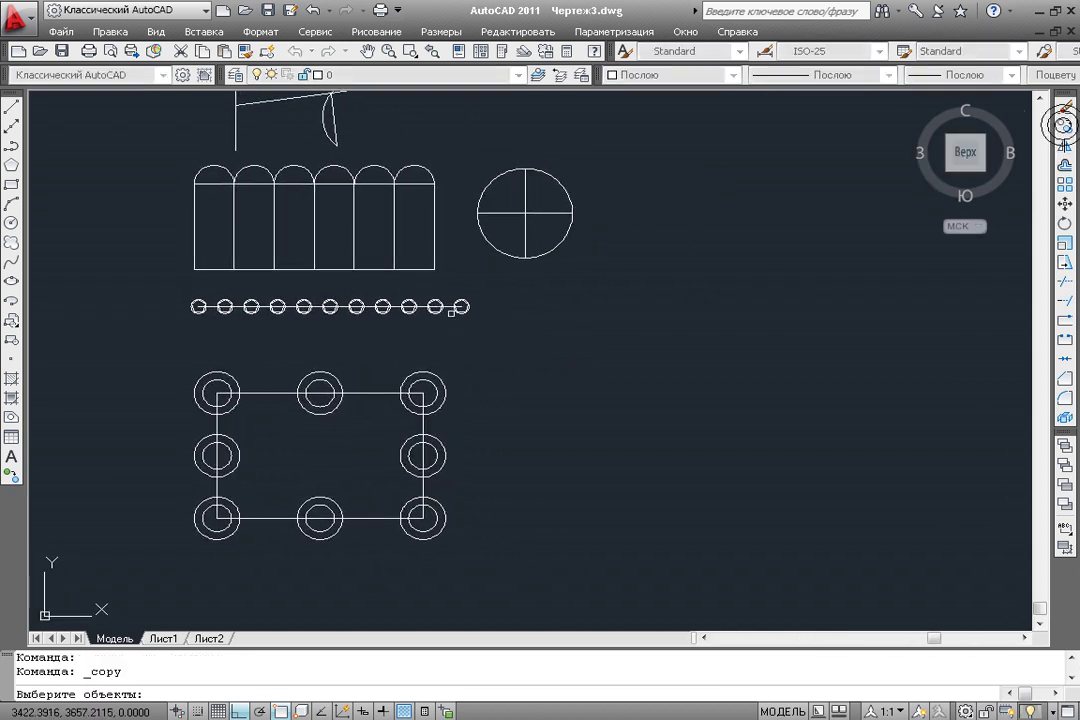
scroll(494, 310, "down", 2)
left_click(646, 113)
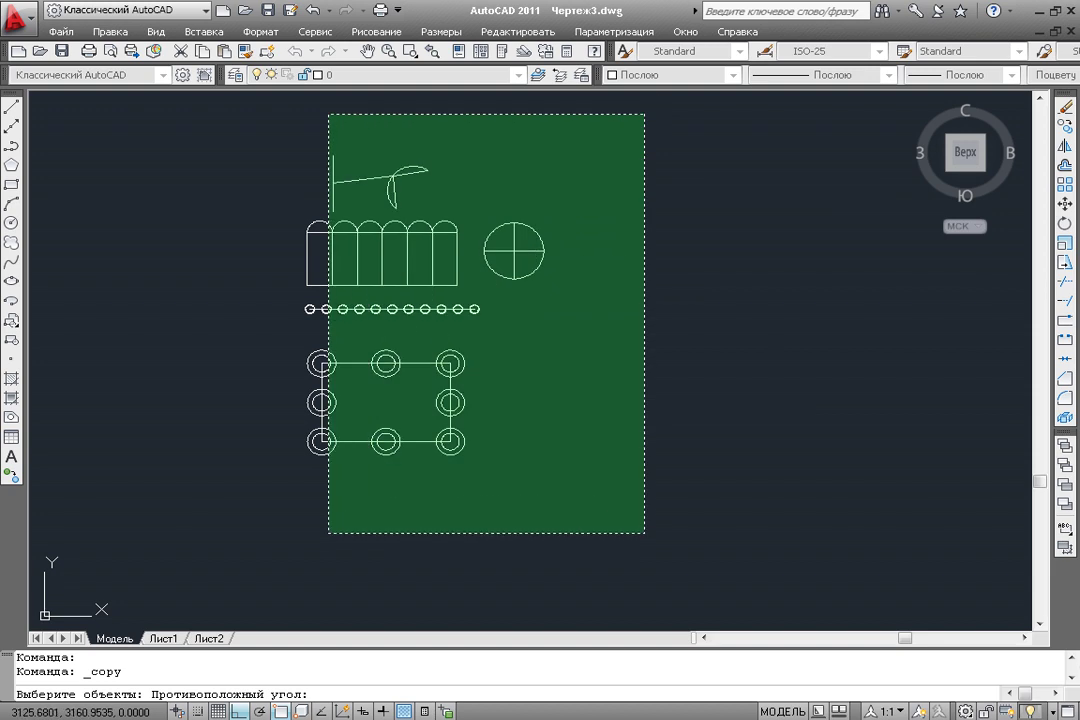
left_click(231, 525)
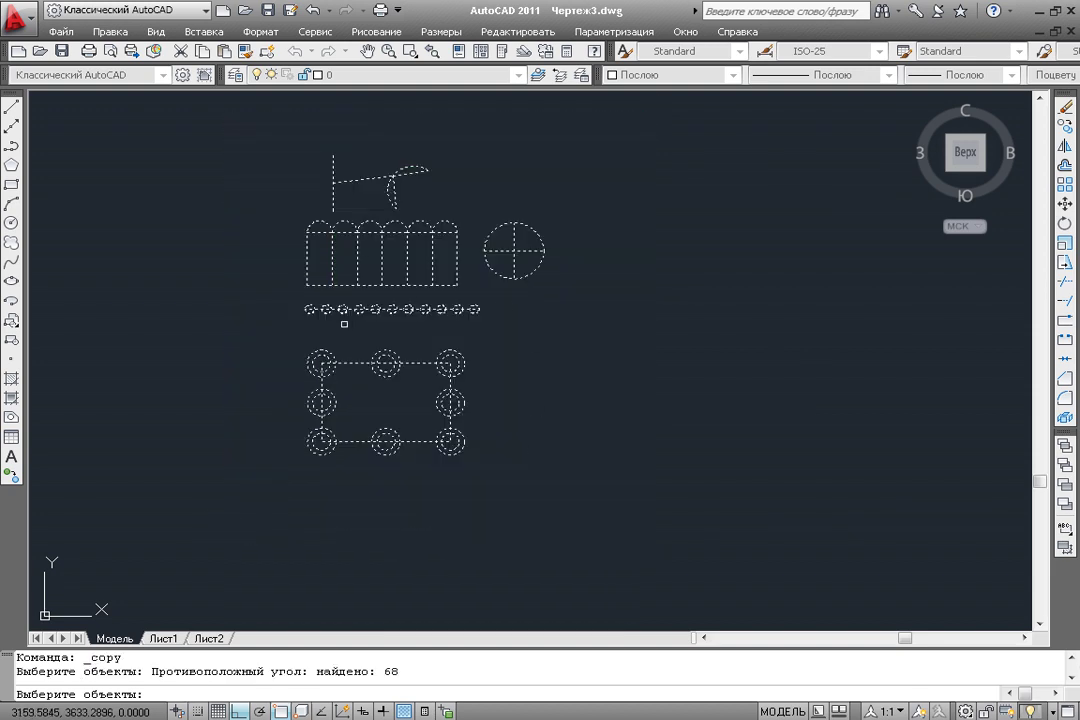
key("Return")
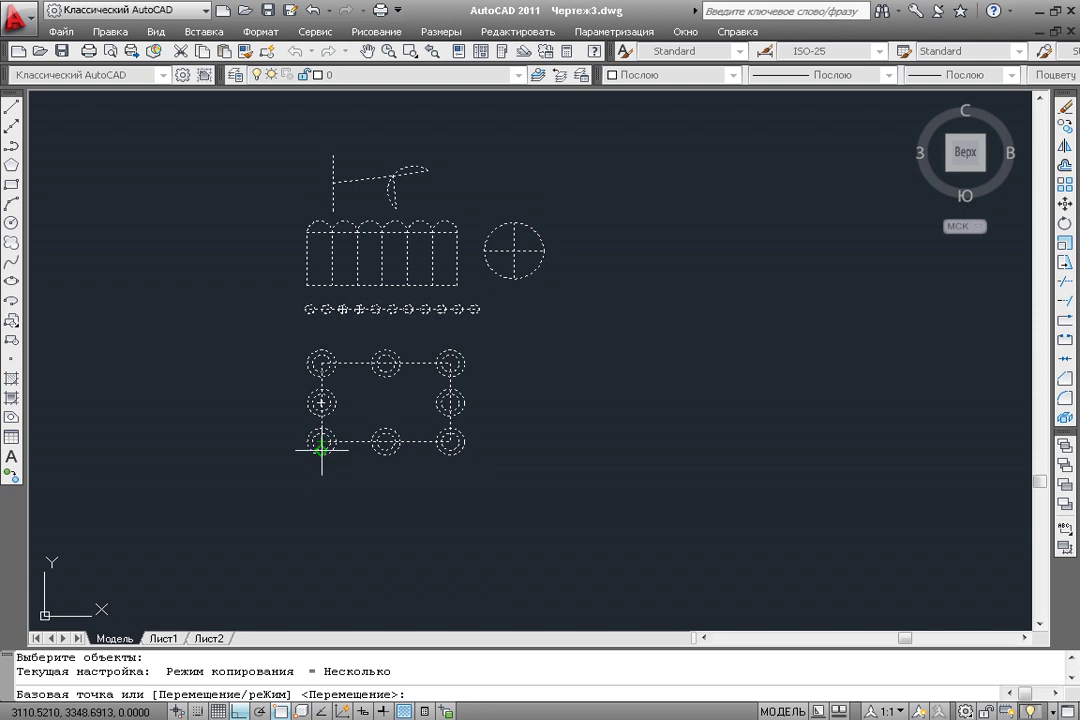
- From a base point at the lower left, place one copy to the right and, with Ortho off, one above
scroll(313, 440, "up", 3)
scroll(313, 436, "down", 2)
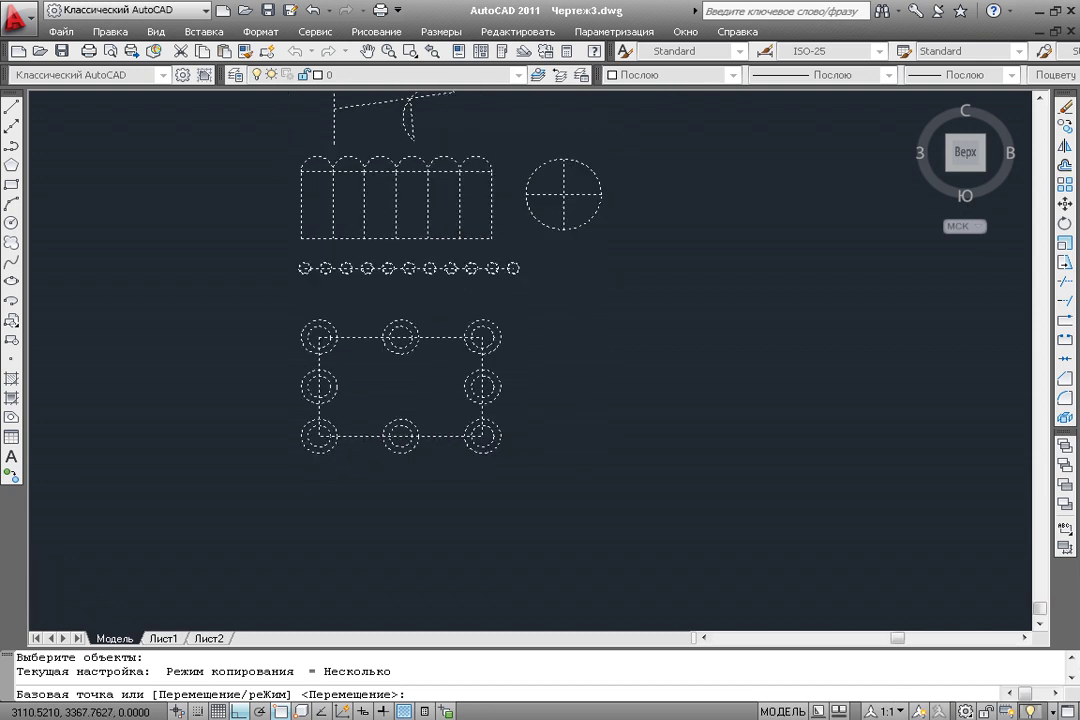
scroll(176, 530, "down", 2)
left_click(176, 534)
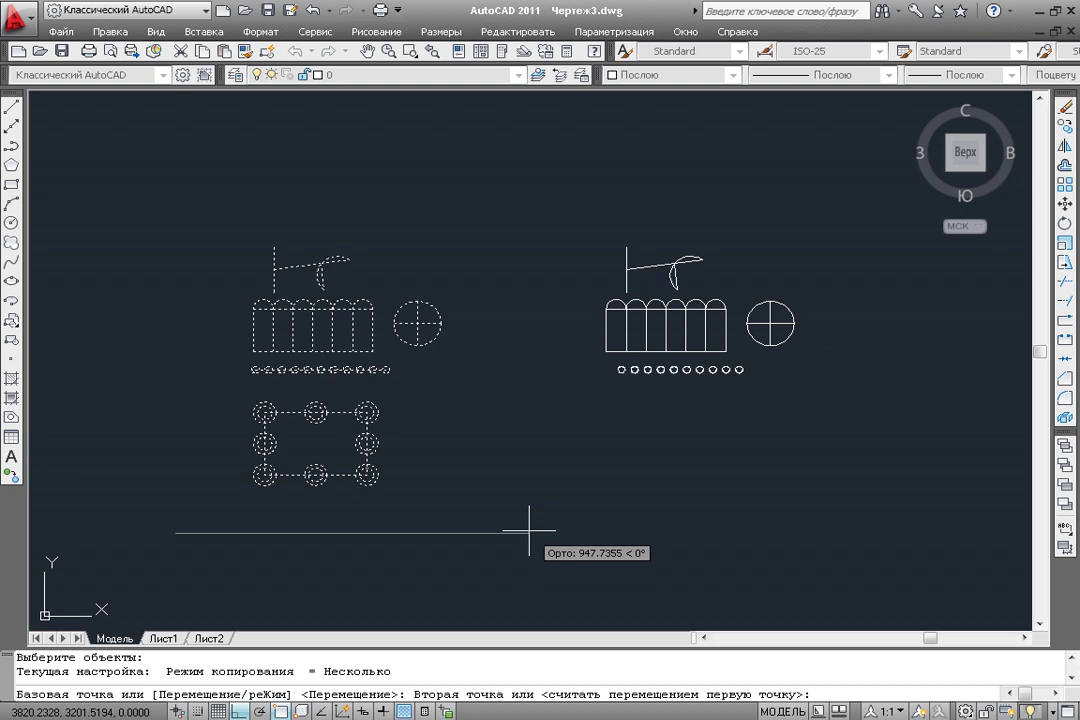
left_click(529, 531)
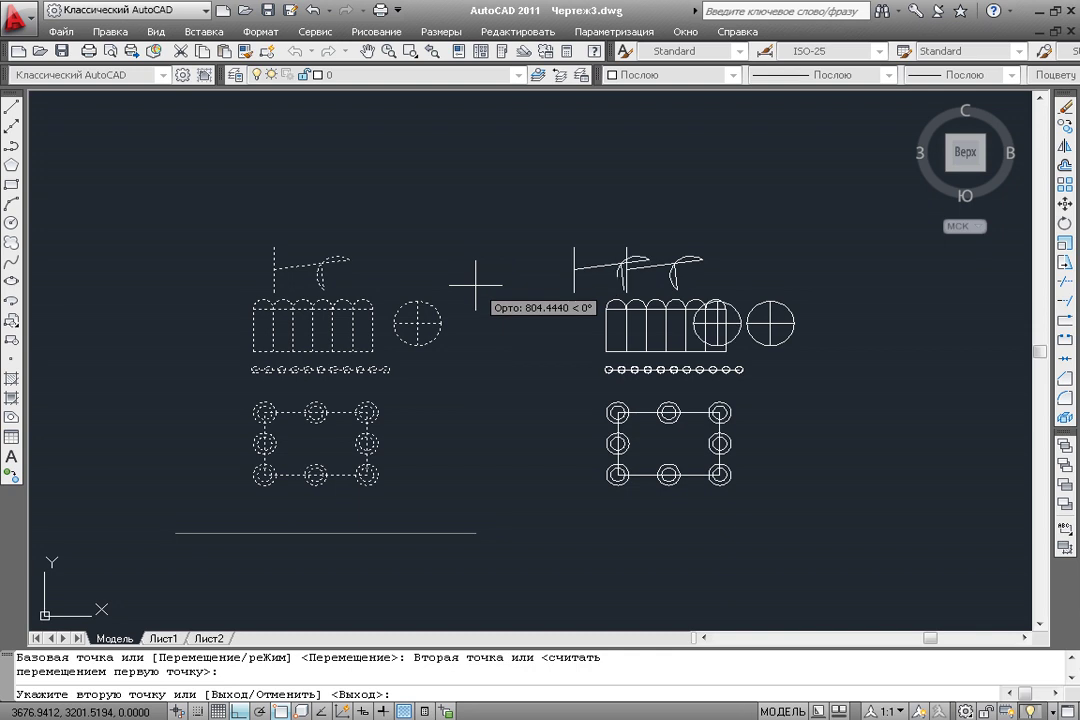
key("F8")
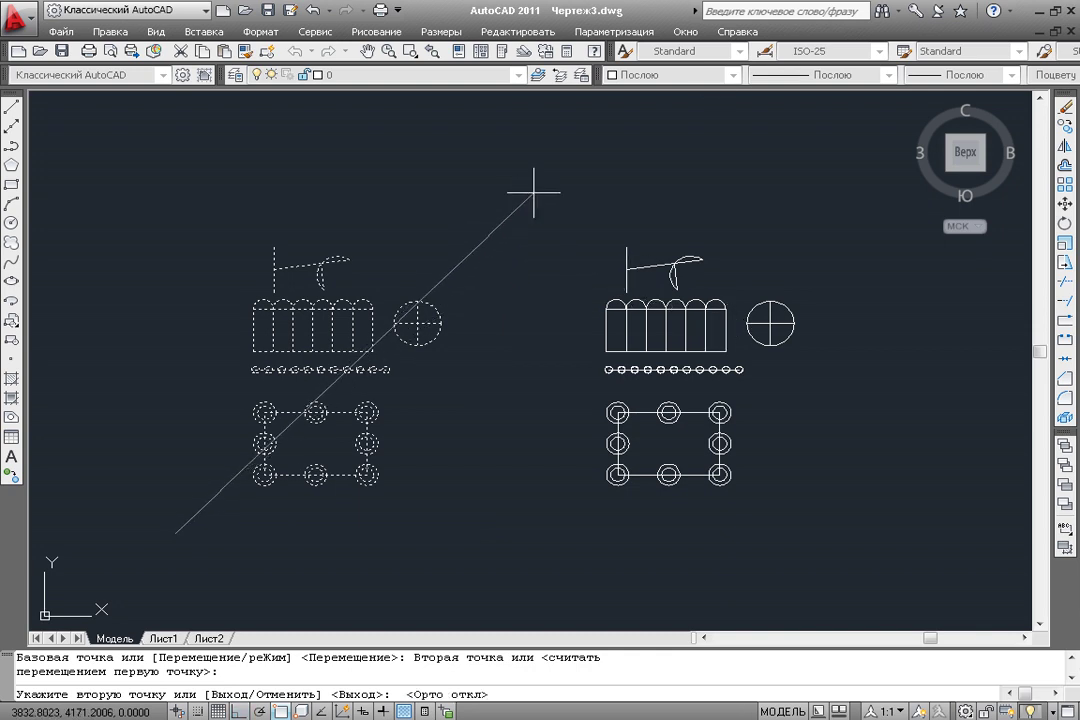
left_click(95, 182)
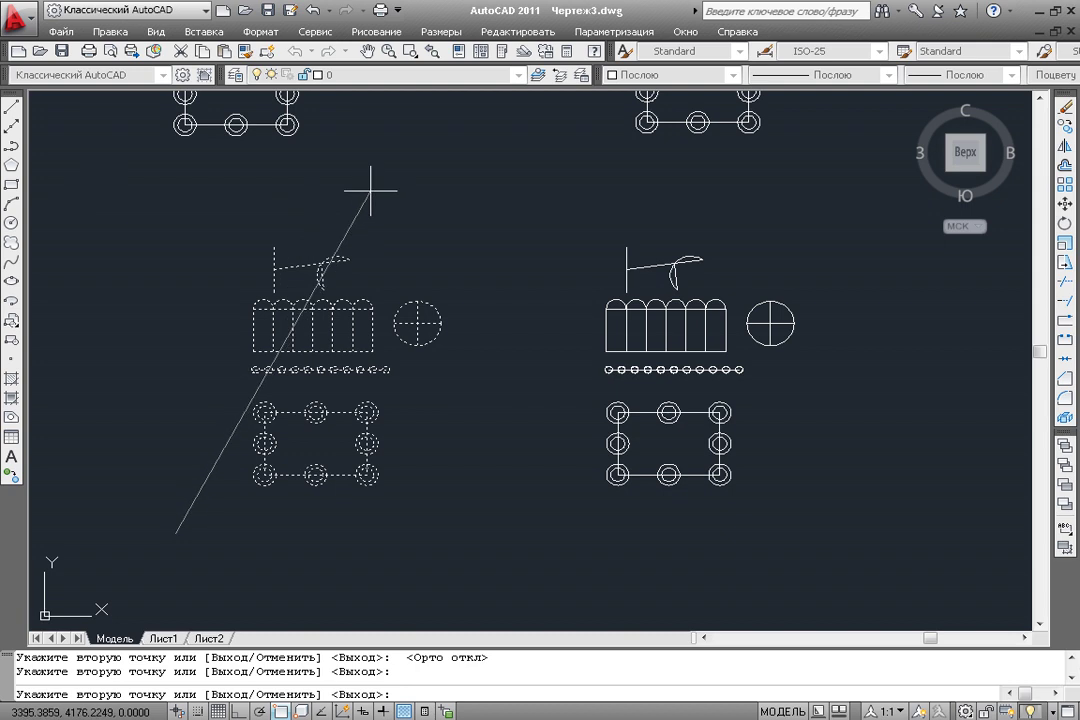
key("Return")
middle_click_drag(384, 310, 410, 390)
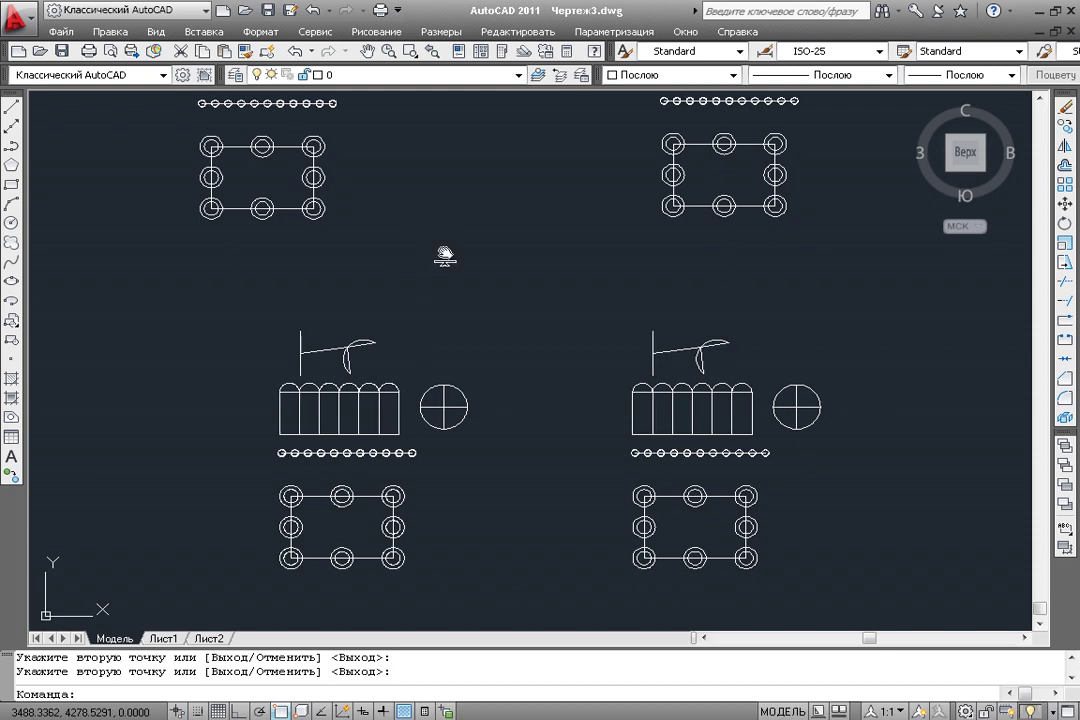
- Regenerate the entire drawing with View > Regen All
mouse_move(519, 375)
middle_mouse_down()
mouse_move(500, 375)
mouse_move(364, 153)
middle_mouse_up()
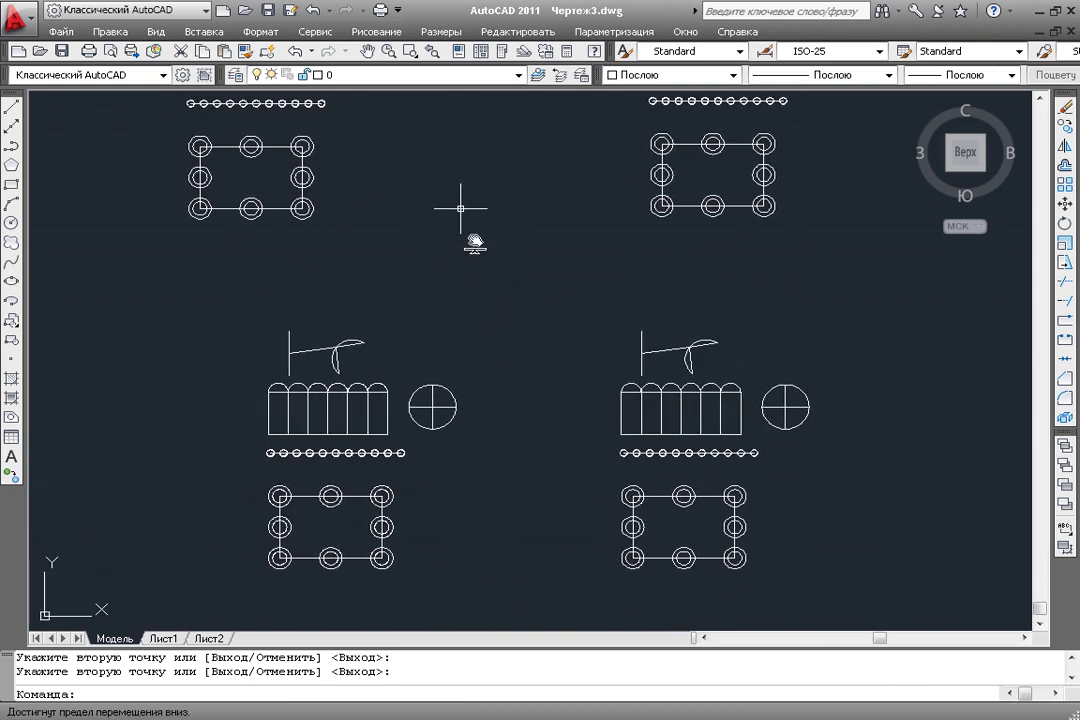
left_click(156, 32)
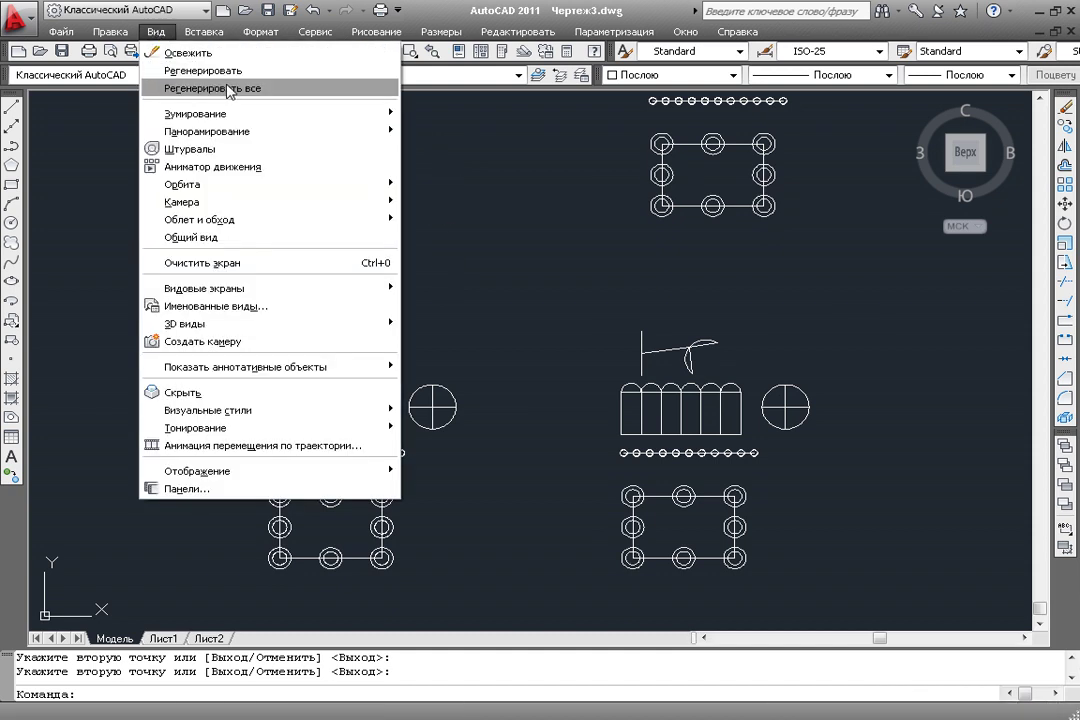
left_click(230, 88)
- Zoom and pan to frame all four drawing sets in the two-by-two grid
scroll(441, 230, "down", 1)
scroll(437, 267, "down", 2)
scroll(438, 278, "up", 1)
scroll(435, 262, "down", 1)
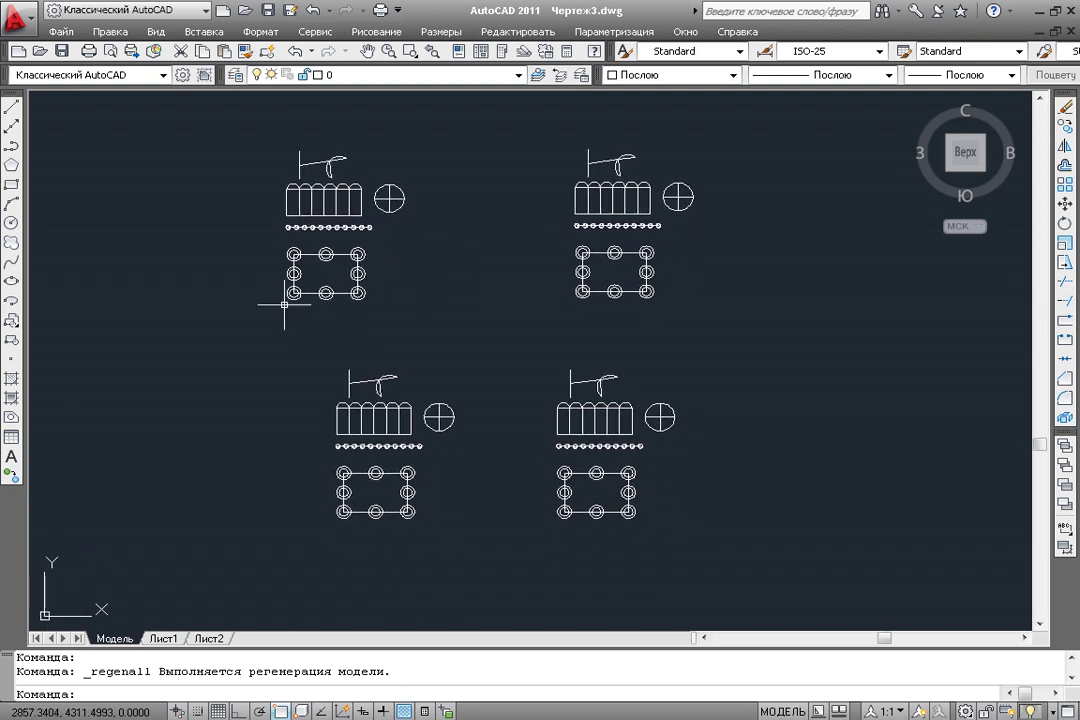
scroll(475, 309, "up", 1)
scroll(475, 309, "up", 1)
mouse_move(641, 284)
middle_mouse_down()
mouse_move(530, 273)
mouse_move(502, 256)
mouse_move(512, 263)
middle_mouse_up()
scroll(530, 273, "down", 2)
scroll(535, 277, "up", 2)
mouse_move(494, 320)
middle_mouse_down()
mouse_move(505, 327)
mouse_move(483, 300)
middle_mouse_up()
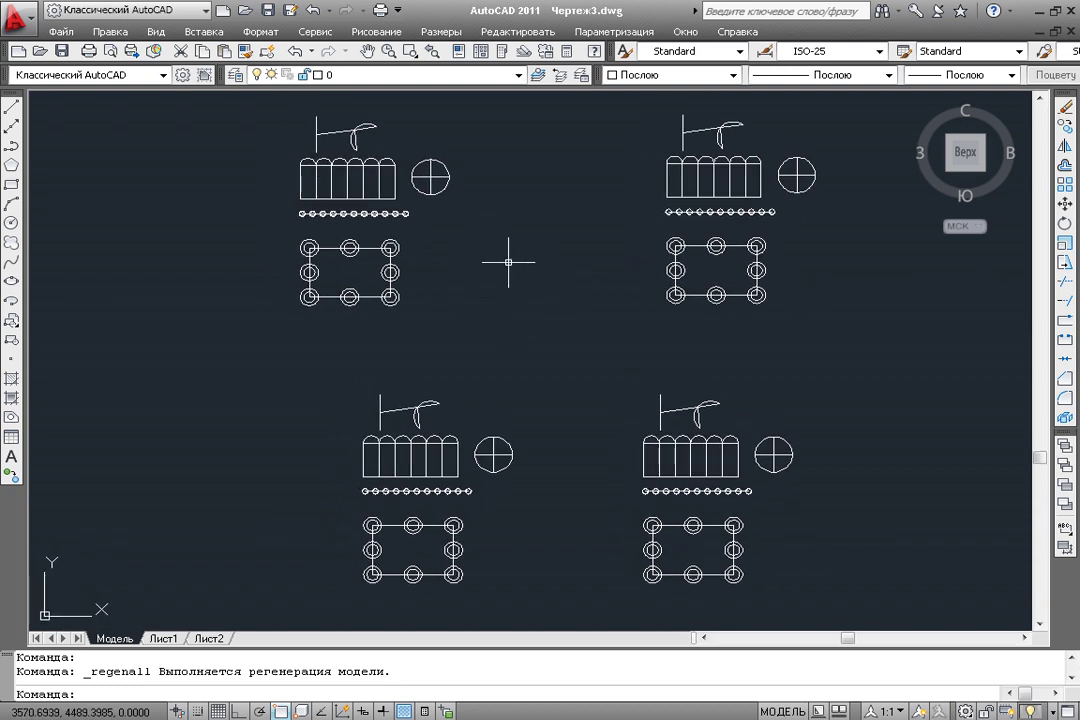